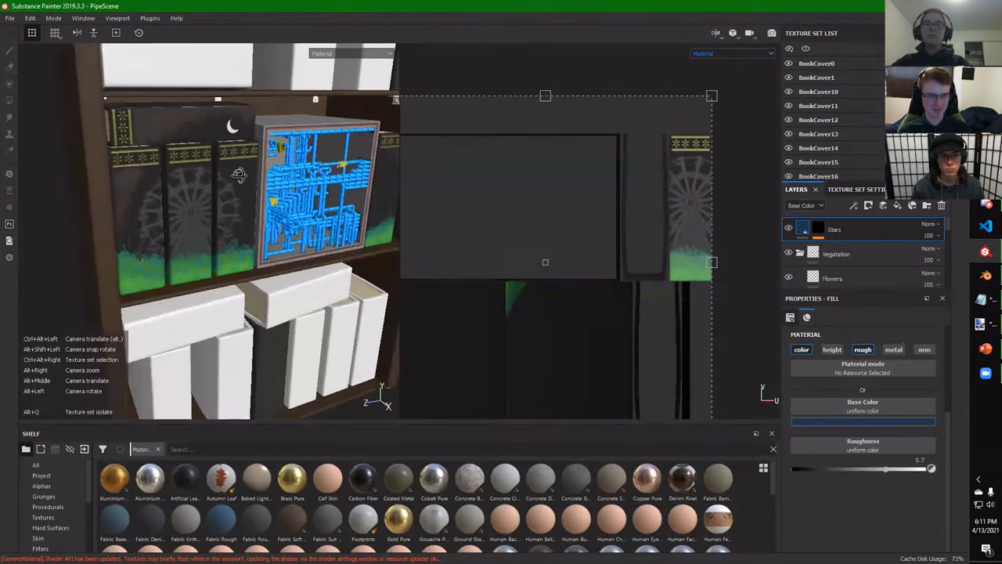
# Examine the painted book covers on the shelf and compare them with the Ferris wheel reference photo in paint.net
pyautogui.keyDown('alt'); pyautogui.moveTo(260, 190); pyautogui.dragTo(241, 195); pyautogui.keyUp('alt')
pyautogui.keyDown('alt'); pyautogui.moveTo(271, 178); pyautogui.dragTo(205, 219, button='middle'); pyautogui.keyUp('alt')
pyautogui.moveTo(206, 219)
pyautogui.keyDown('alt'); pyautogui.mouseDown()
pyautogui.moveTo(249, 252)
pyautogui.moveTo(228, 238)
pyautogui.moveTo(235, 241)
pyautogui.mouseUp(); pyautogui.keyUp('alt')
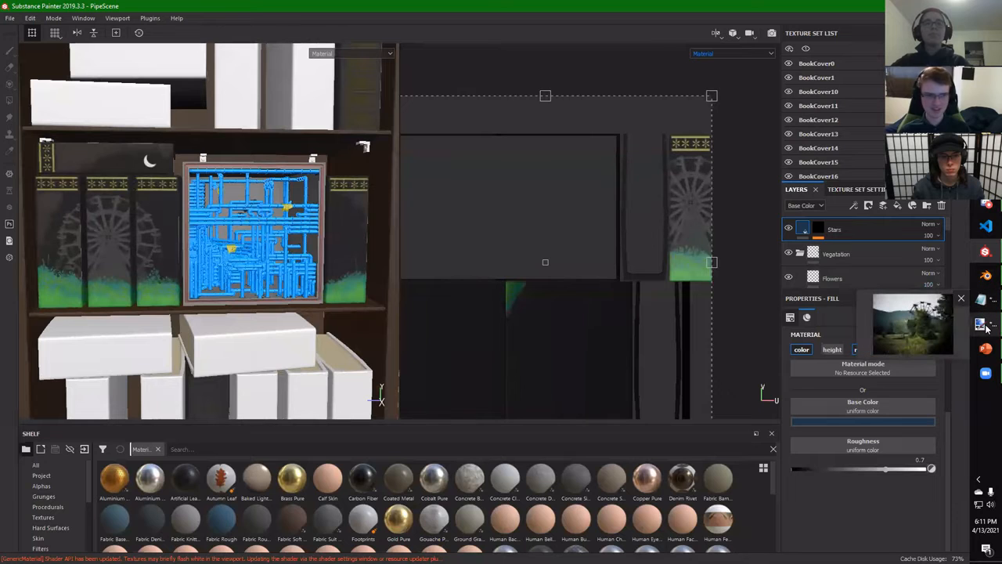
pyautogui.click(985, 327)
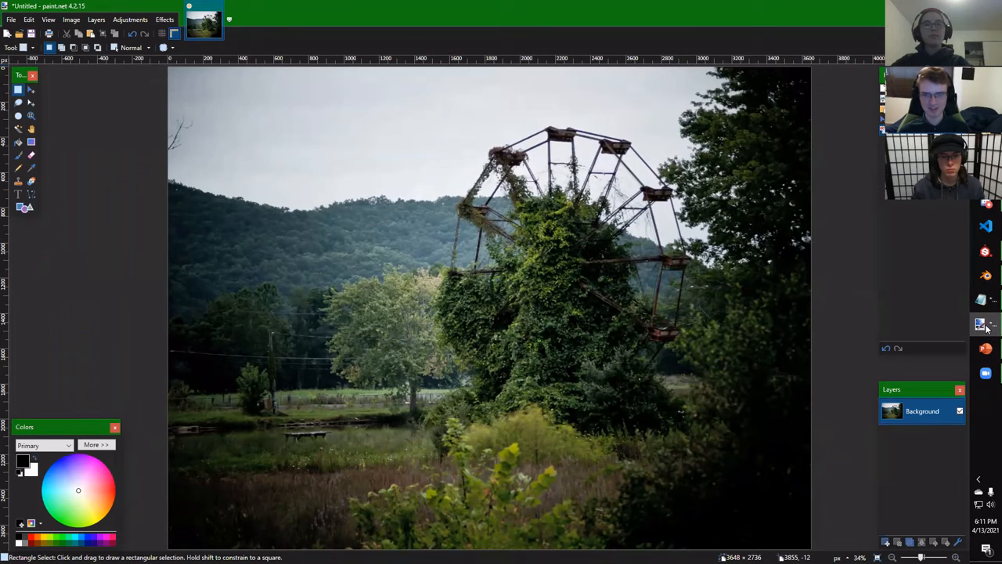
pyautogui.click(986, 263)
pyautogui.moveTo(154, 273)
pyautogui.keyDown('alt'); pyautogui.mouseDown()
pyautogui.moveTo(187, 266)
pyautogui.moveTo(220, 301)
pyautogui.moveTo(160, 291)
pyautogui.moveTo(126, 259)
pyautogui.moveTo(190, 284)
pyautogui.moveTo(212, 285)
pyautogui.moveTo(188, 274)
pyautogui.moveTo(251, 259)
pyautogui.moveTo(172, 242)
pyautogui.moveTo(188, 258)
pyautogui.moveTo(211, 251)
pyautogui.moveTo(198, 249)
pyautogui.mouseUp(); pyautogui.keyUp('alt')
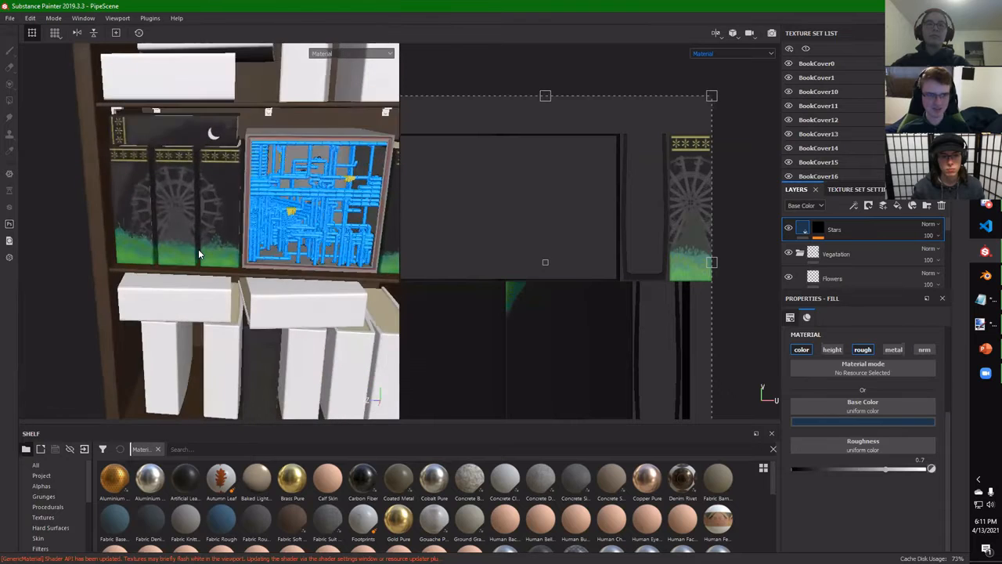
pyautogui.scroll(4, 196, 251)
pyautogui.scroll(-5, 195, 258)
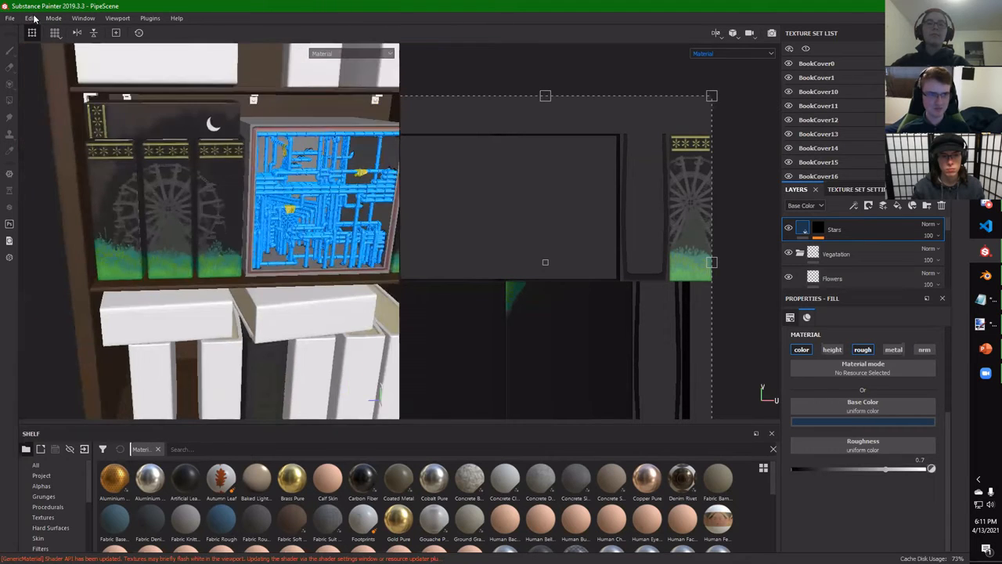
# Create a new PBR - Metallic Roughness project from the box.fbx mesh, discarding the changes in the open project
pyautogui.click(10, 18)
pyautogui.click(28, 33)
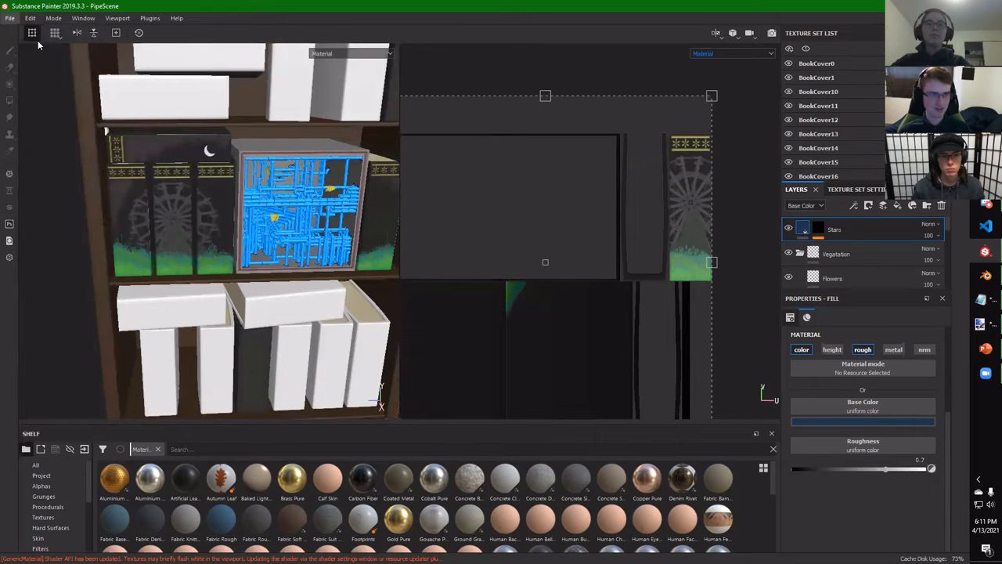
pyautogui.click(601, 179)
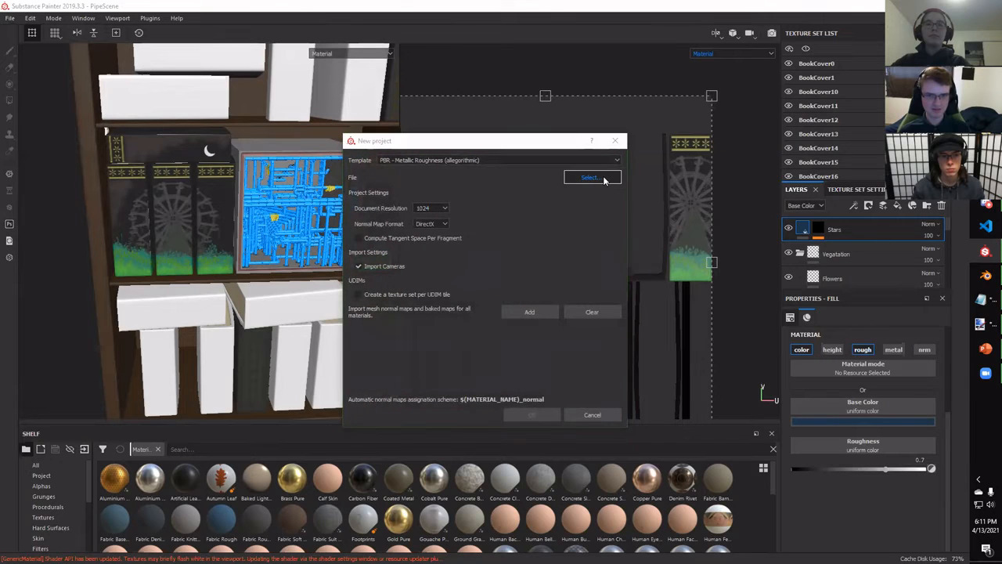
pyautogui.doubleClick(485, 236)
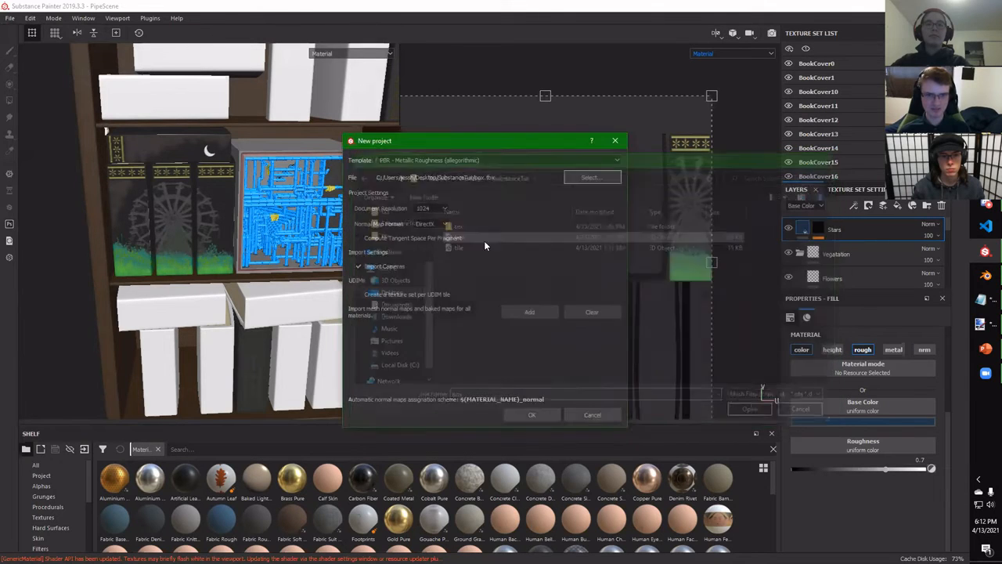
pyautogui.click(537, 415)
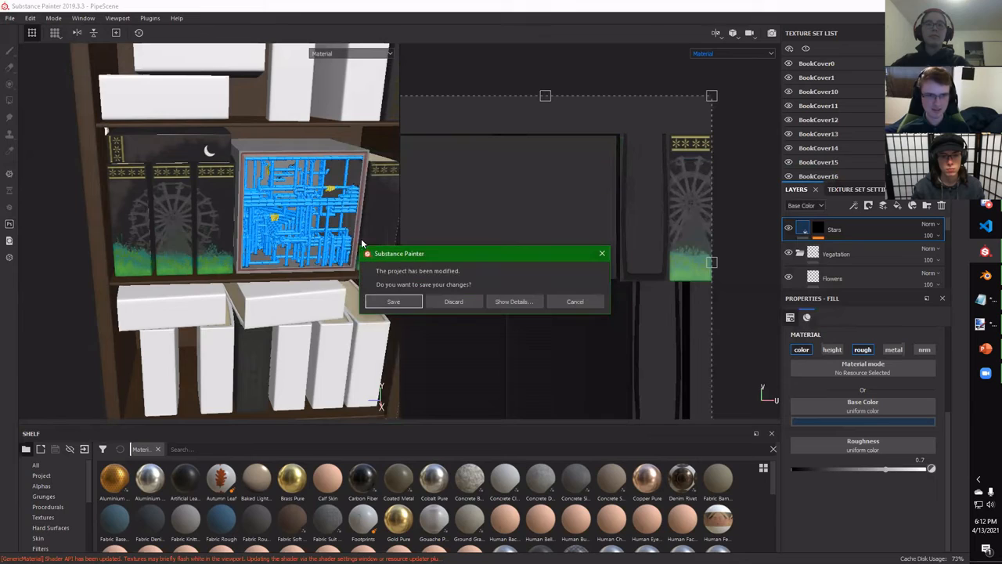
pyautogui.click(454, 300)
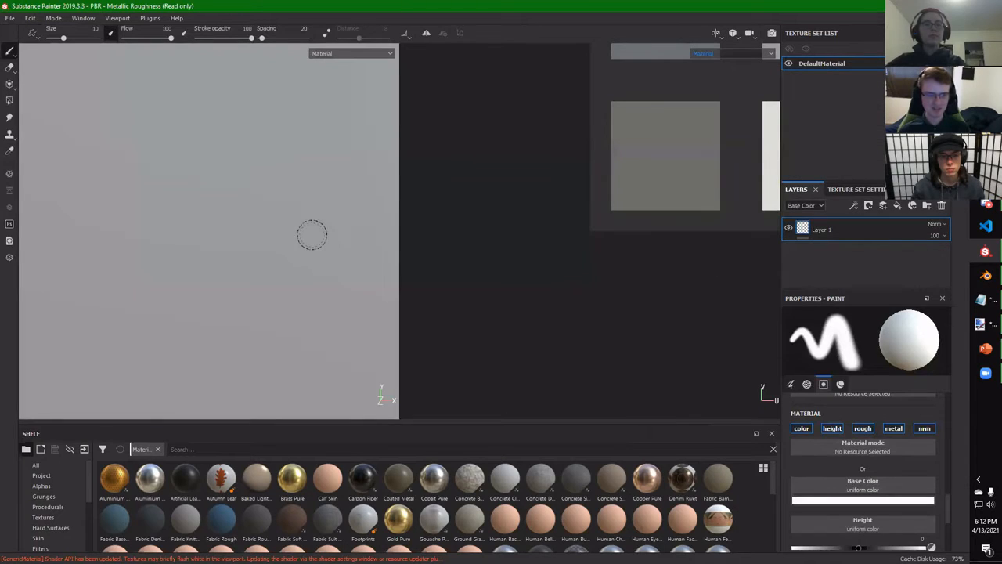
# Apply the Wood American Cherry material to the box and check it around the circular recess
pyautogui.scroll(-5, 226, 226)
pyautogui.keyDown('alt'); pyautogui.moveTo(176, 223); pyautogui.dragTo(222, 240); pyautogui.keyUp('alt')
pyautogui.keyDown('alt'); pyautogui.moveTo(170, 171); pyautogui.dragTo(282, 259); pyautogui.keyUp('alt')
pyautogui.moveTo(282, 259)
pyautogui.keyDown('alt'); pyautogui.mouseDown(button='middle')
pyautogui.moveTo(194, 242)
pyautogui.moveTo(205, 198)
pyautogui.mouseUp(button='middle'); pyautogui.keyUp('alt')
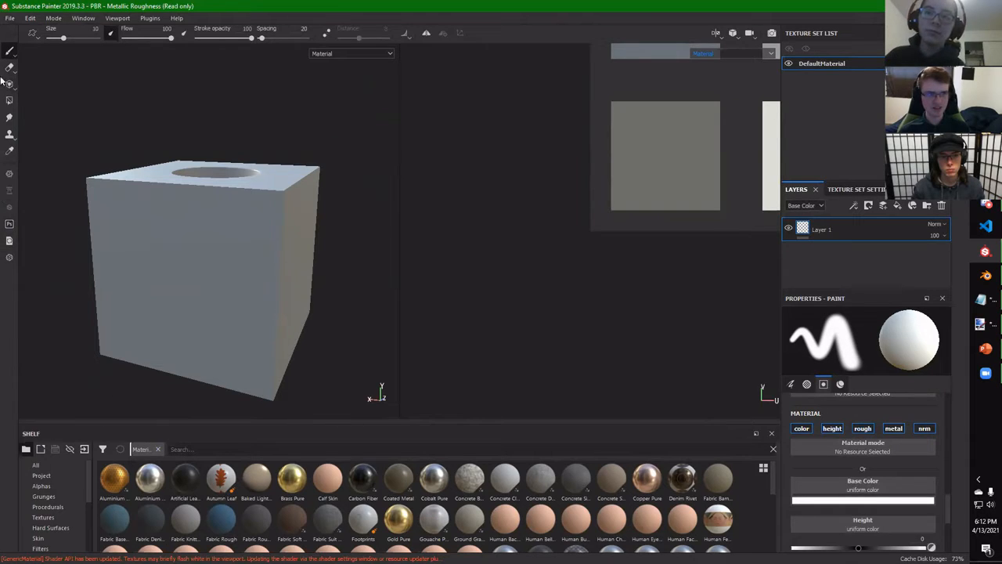
pyautogui.scroll(-3, 50, 486)
pyautogui.scroll(3, 50, 486)
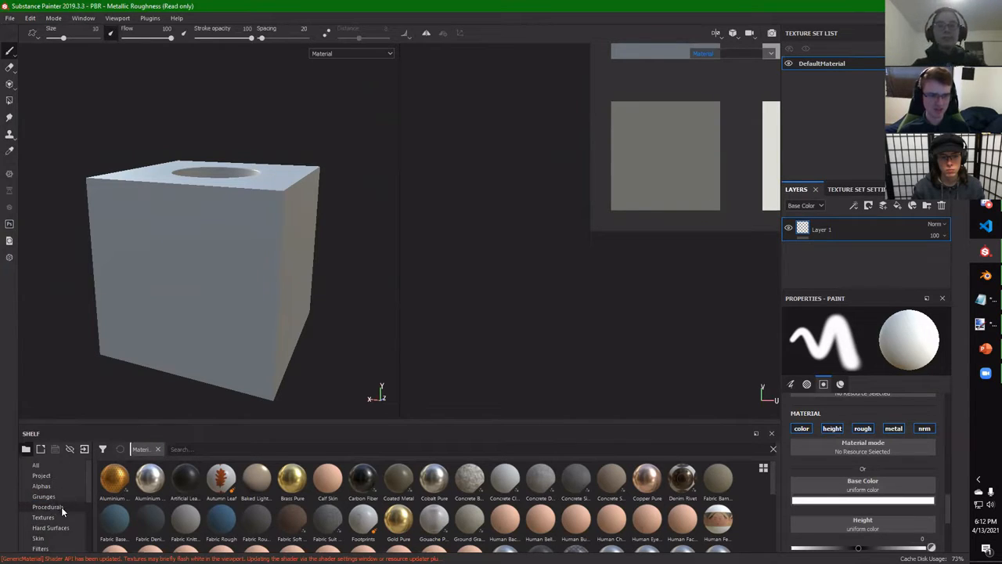
pyautogui.scroll(-5, 60, 516)
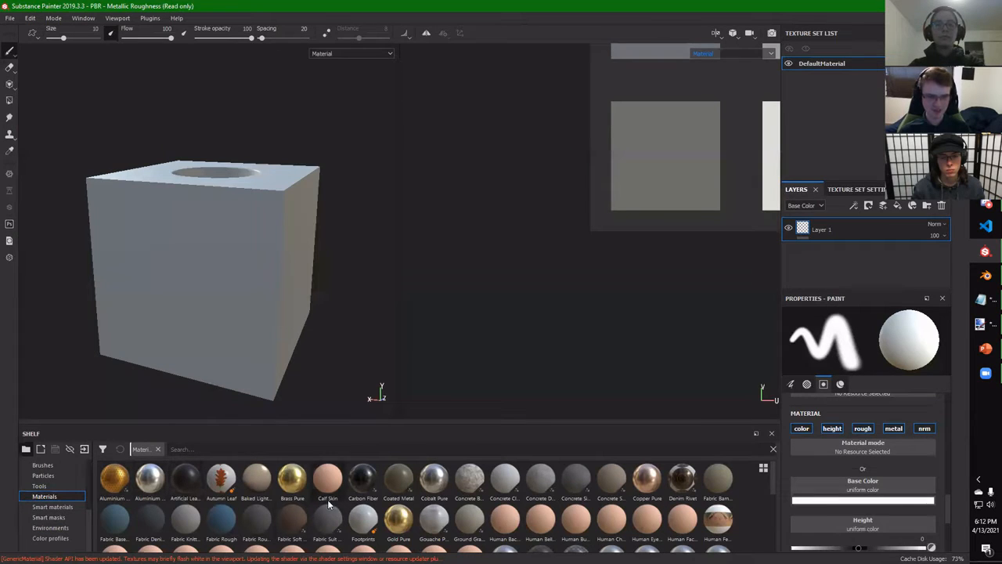
pyautogui.scroll(-5, 316, 507)
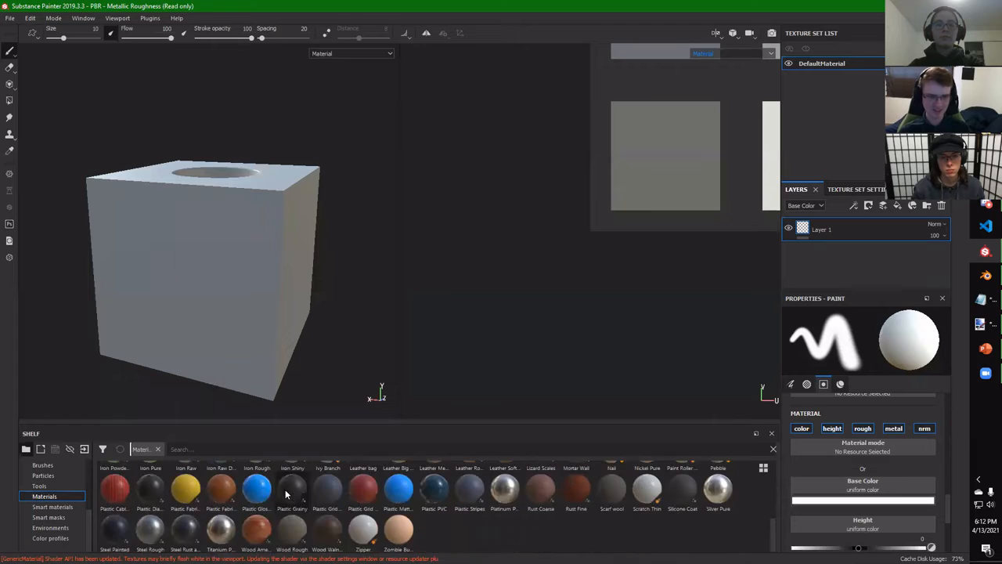
pyautogui.moveTo(254, 533); pyautogui.dragTo(235, 266)
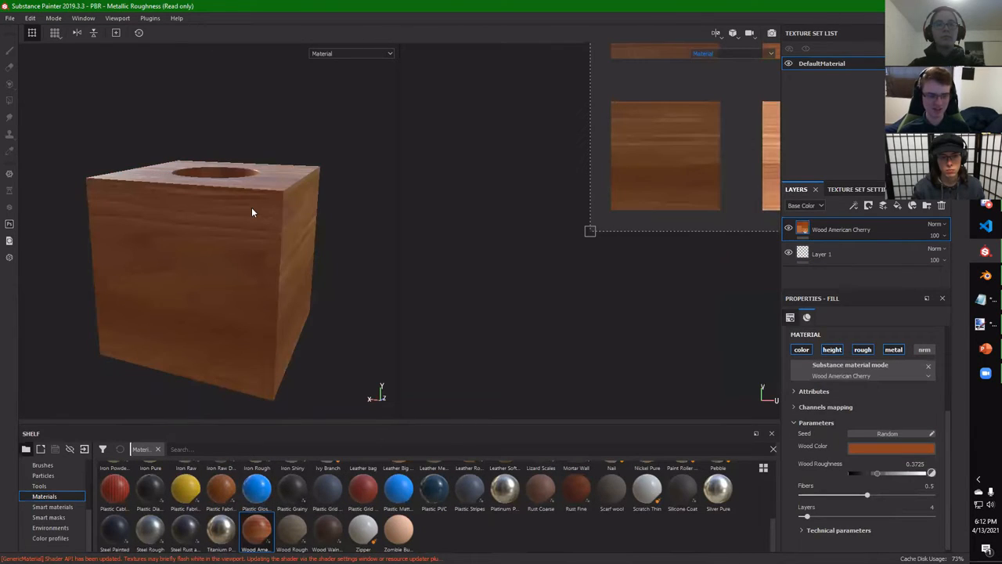
pyautogui.keyDown('alt'); pyautogui.moveTo(173, 206); pyautogui.dragTo(230, 279); pyautogui.keyUp('alt')
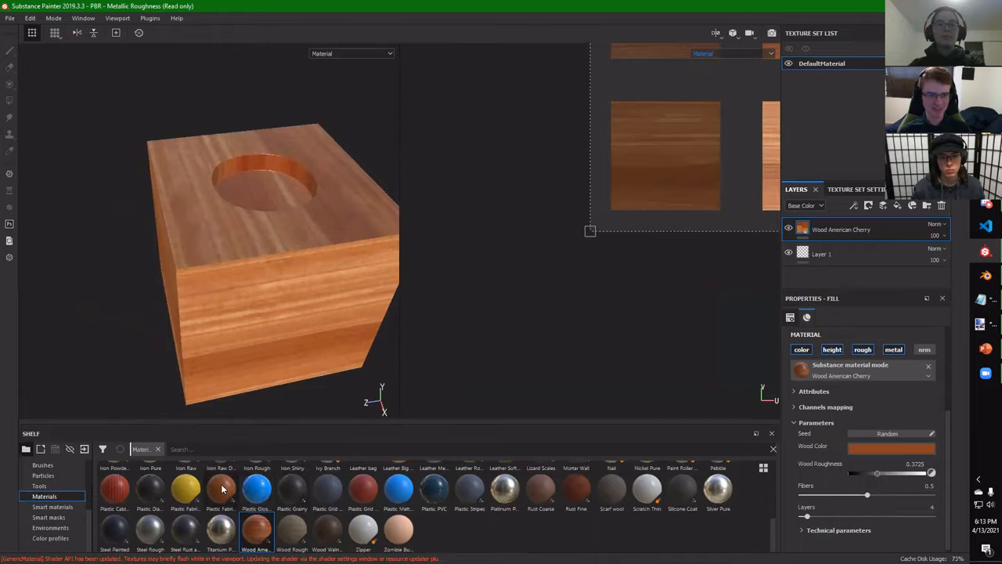
# Apply the Steel Painted material over the wood and inspect it on the box and its UV layout
pyautogui.moveTo(114, 530); pyautogui.dragTo(218, 318)
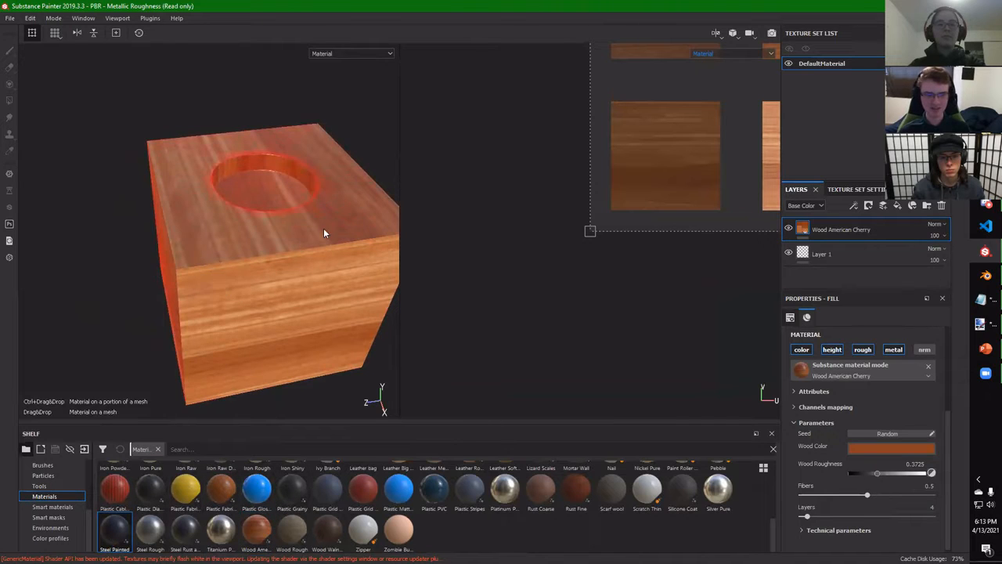
pyautogui.moveTo(211, 247)
pyautogui.keyDown('alt'); pyautogui.mouseDown()
pyautogui.moveTo(264, 226)
pyautogui.moveTo(322, 170)
pyautogui.moveTo(277, 212)
pyautogui.moveTo(239, 214)
pyautogui.moveTo(280, 183)
pyautogui.mouseUp(); pyautogui.keyUp('alt')
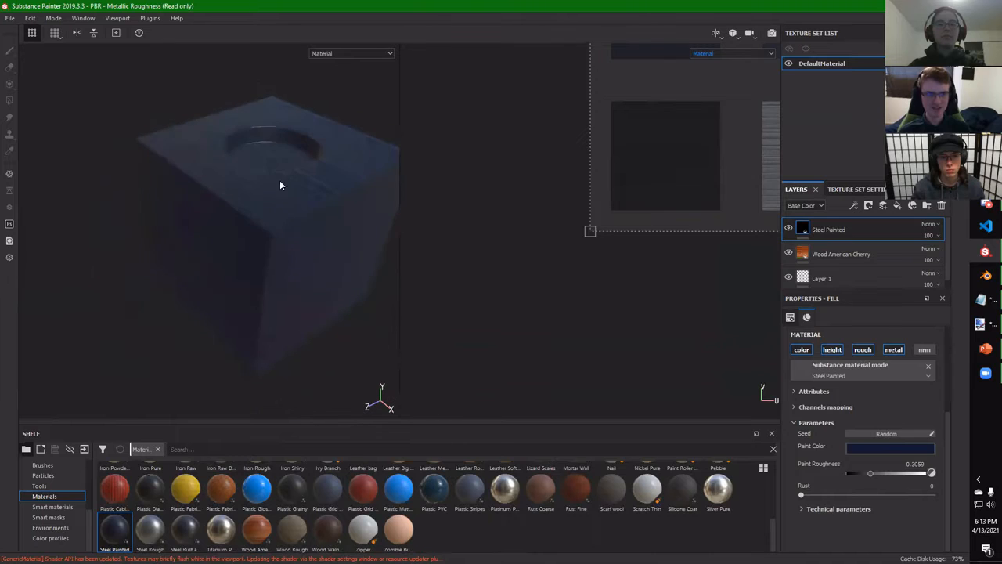
pyautogui.keyDown('alt'); pyautogui.moveTo(280, 183); pyautogui.dragTo(233, 207, button='middle'); pyautogui.keyUp('alt')
pyautogui.moveTo(232, 231)
pyautogui.keyDown('alt'); pyautogui.mouseDown()
pyautogui.moveTo(233, 216)
pyautogui.moveTo(231, 231)
pyautogui.mouseUp(); pyautogui.keyUp('alt')
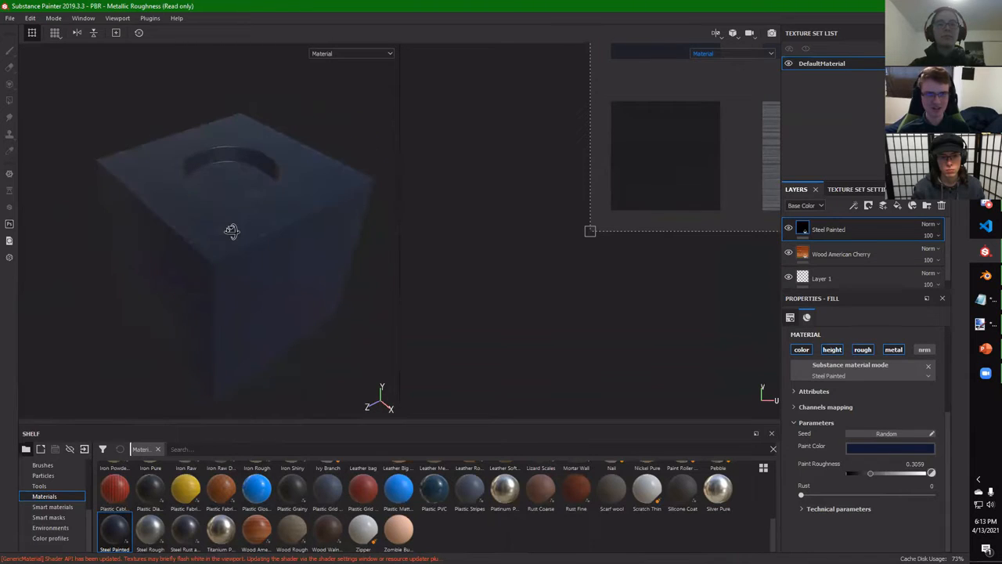
pyautogui.keyDown('alt'); pyautogui.moveTo(243, 194); pyautogui.dragTo(546, 212); pyautogui.keyUp('alt')
pyautogui.keyDown('alt'); pyautogui.moveTo(531, 194); pyautogui.dragTo(388, 330, button='middle'); pyautogui.keyUp('alt')
pyautogui.scroll(2, 510, 282)
pyautogui.scroll(-7, 507, 284)
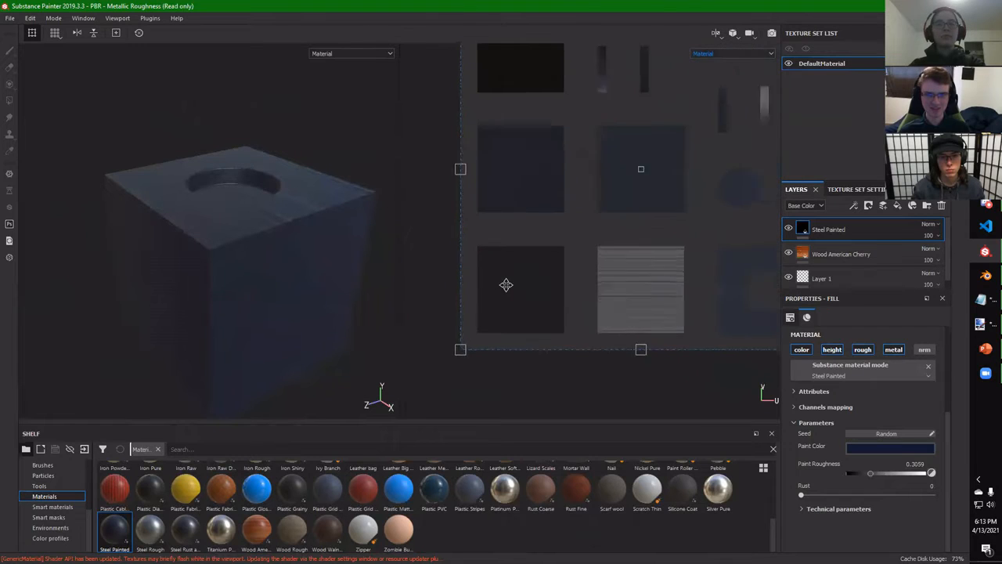
pyautogui.scroll(3, 530, 262)
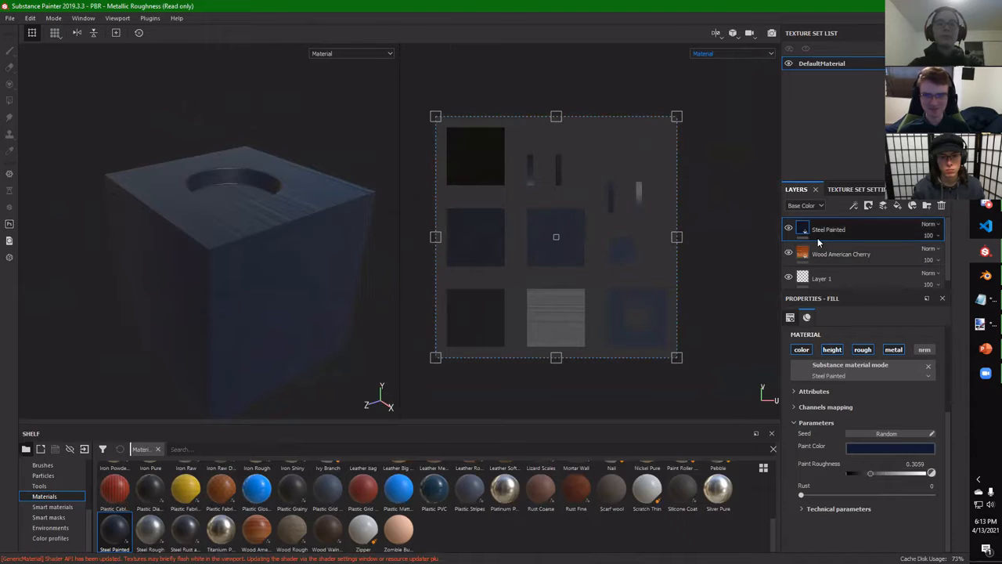
# Delete every layer in the stack and add a new fill layer
pyautogui.click(941, 205)
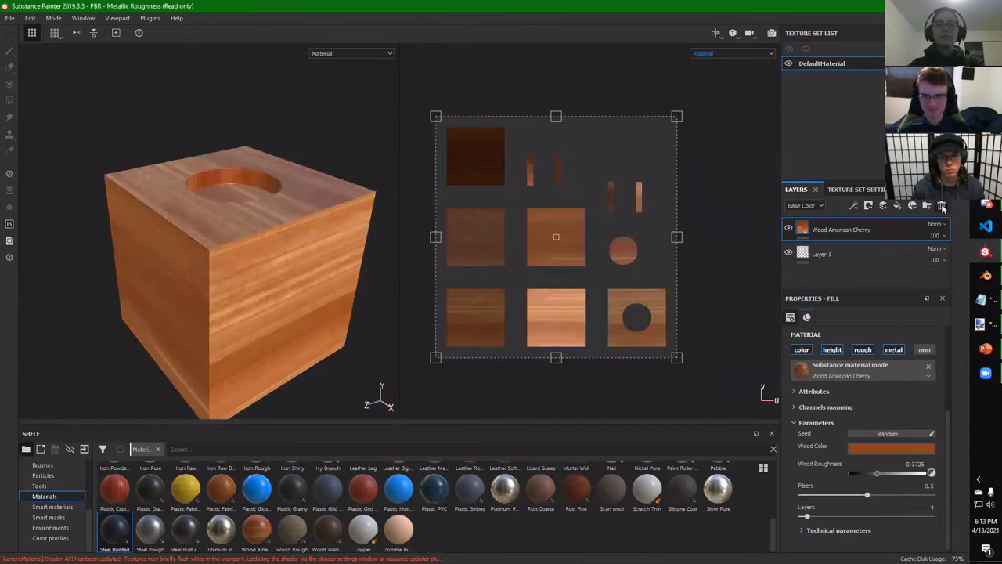
pyautogui.click(941, 205)
pyautogui.click(941, 205)
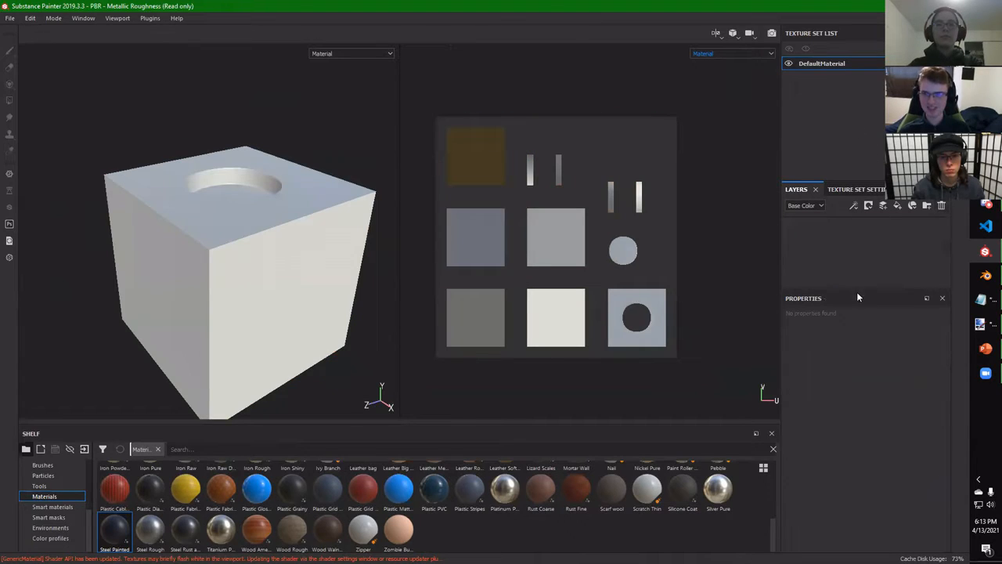
pyautogui.moveTo(856, 289); pyautogui.dragTo(857, 380)
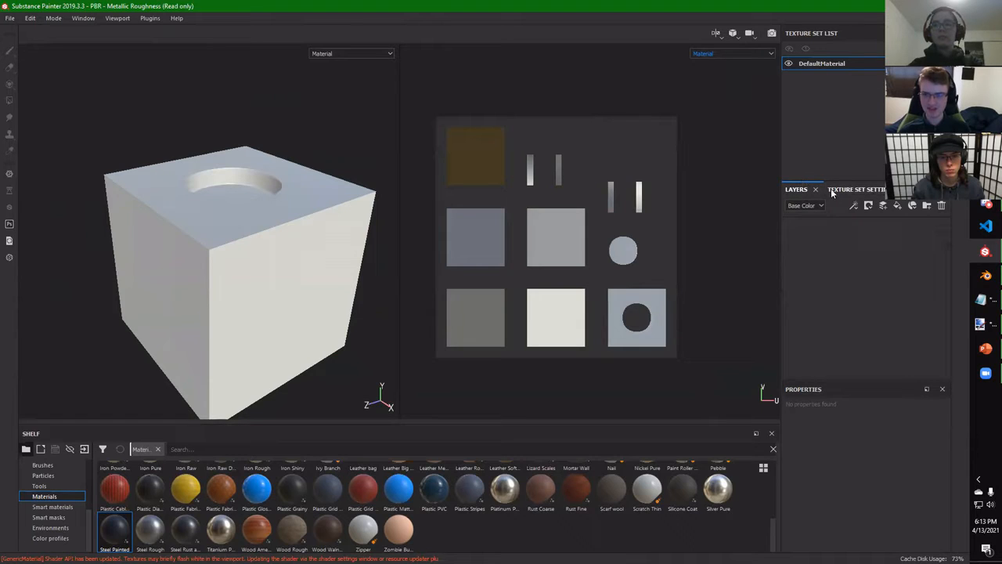
pyautogui.click(899, 203)
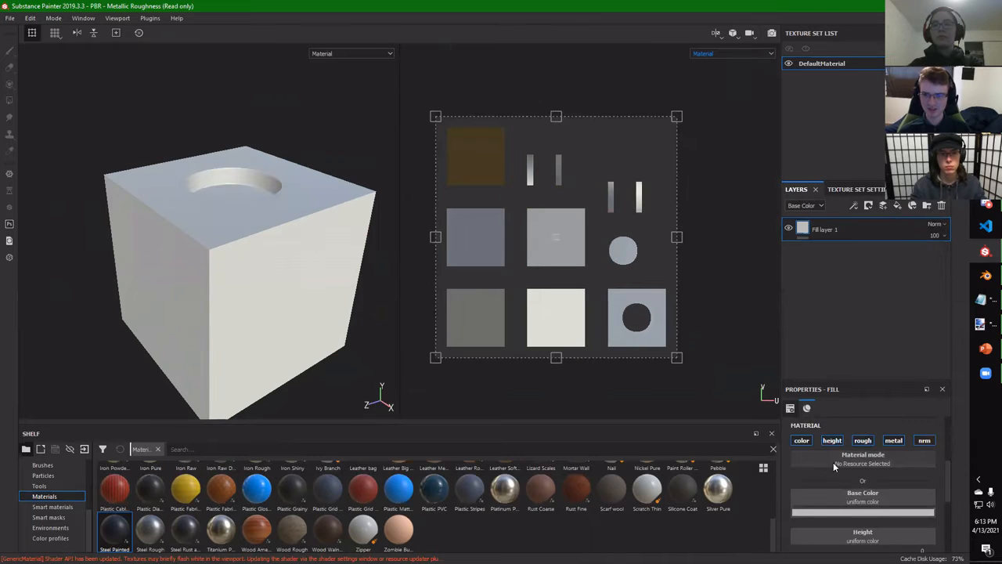
# Set the fill layer's base color to dark red
pyautogui.scroll(-2, 855, 426)
pyautogui.click(859, 450)
pyautogui.moveTo(888, 400); pyautogui.dragTo(911, 386)
pyautogui.moveTo(946, 425); pyautogui.dragTo(946, 324)
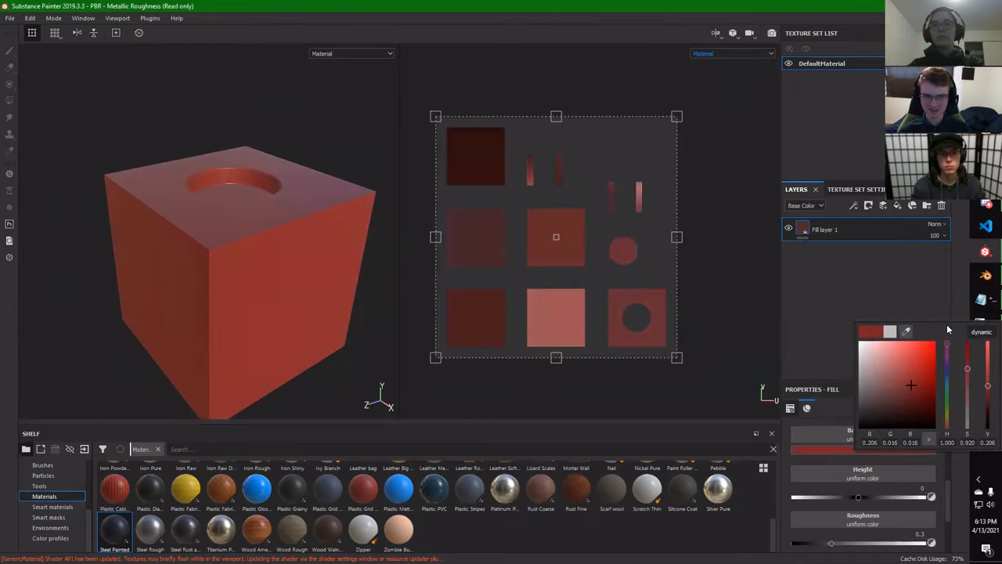
# Try a brush stroke on a new paint layer, and undo back past the red base color change
pyautogui.click(888, 206)
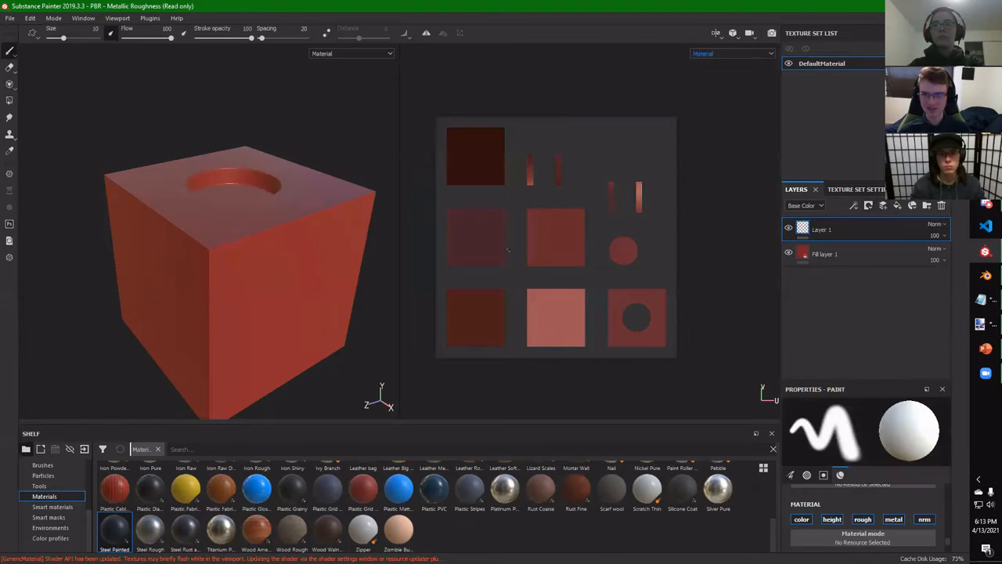
pyautogui.moveTo(265, 286)
pyautogui.mouseDown()
pyautogui.moveTo(288, 249)
pyautogui.moveTo(306, 276)
pyautogui.moveTo(274, 345)
pyautogui.moveTo(242, 323)
pyautogui.mouseUp()
pyautogui.hotkey('ctrl', 'z')
pyautogui.hotkey('ctrl', 'z')
pyautogui.hotkey('ctrl', 'z')
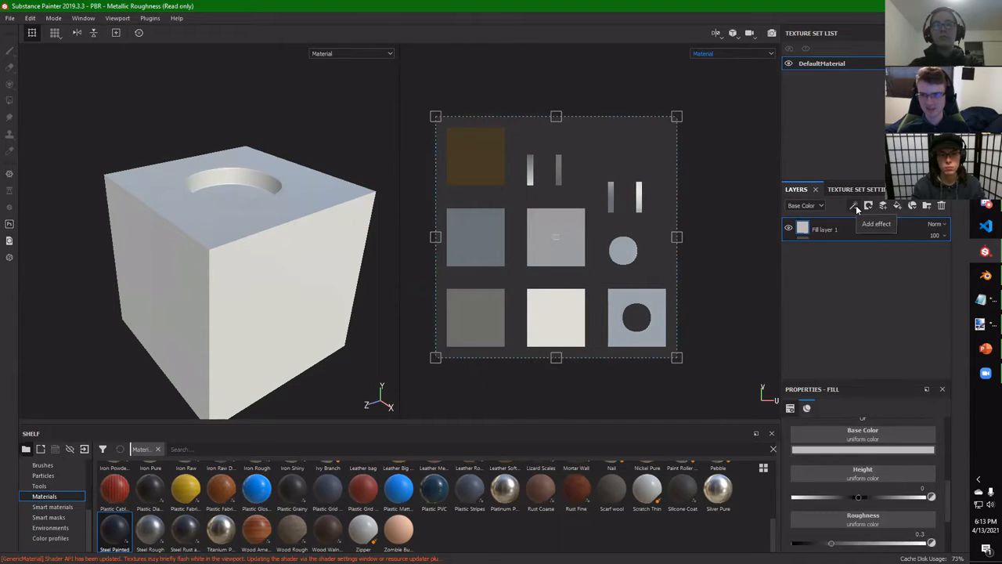
pyautogui.click(854, 205)
pyautogui.click(856, 205)
pyautogui.click(869, 209)
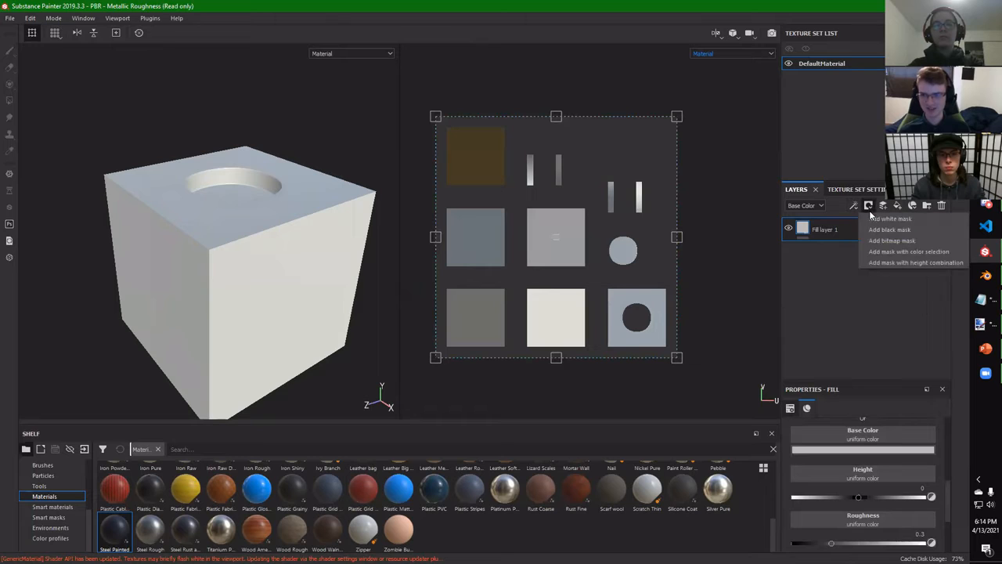
pyautogui.click(869, 206)
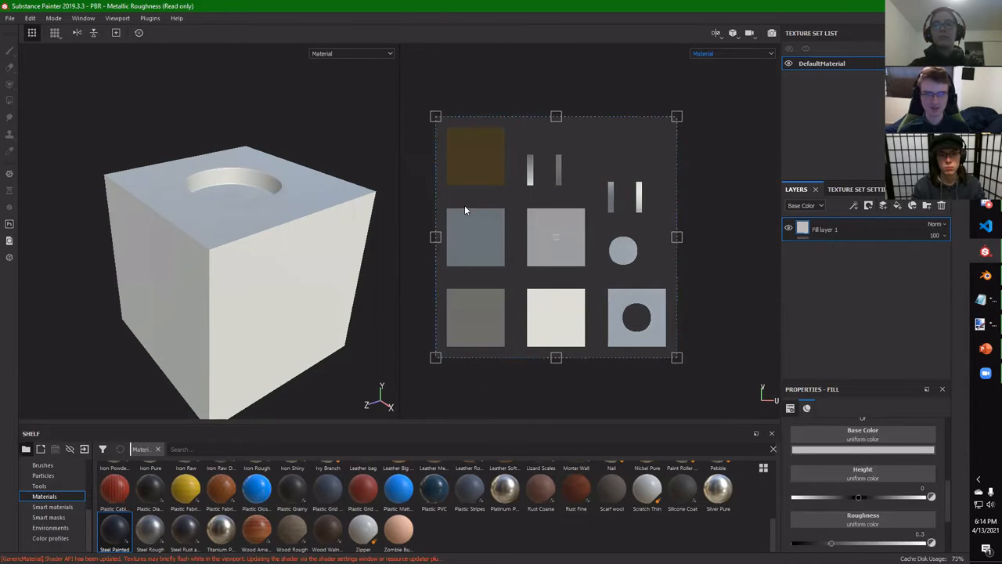
pyautogui.moveTo(272, 263)
pyautogui.keyDown('alt'); pyautogui.mouseDown()
pyautogui.moveTo(331, 250)
pyautogui.moveTo(279, 276)
pyautogui.mouseUp(); pyautogui.keyUp('alt')
pyautogui.keyDown('alt'); pyautogui.moveTo(266, 255); pyautogui.dragTo(275, 249, button='middle'); pyautogui.keyUp('alt')
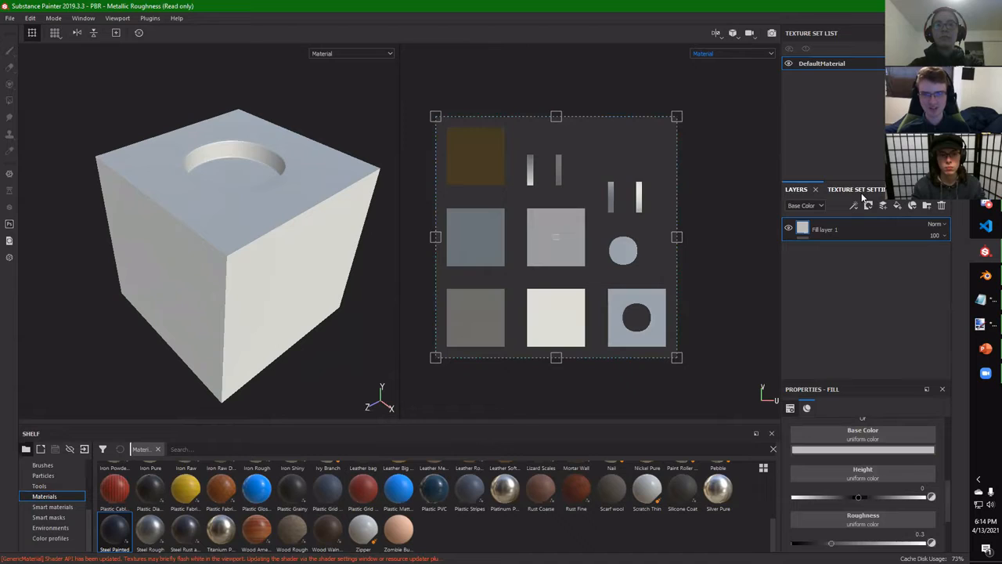
pyautogui.keyDown('alt'); pyautogui.moveTo(238, 278); pyautogui.dragTo(235, 249); pyautogui.keyUp('alt')
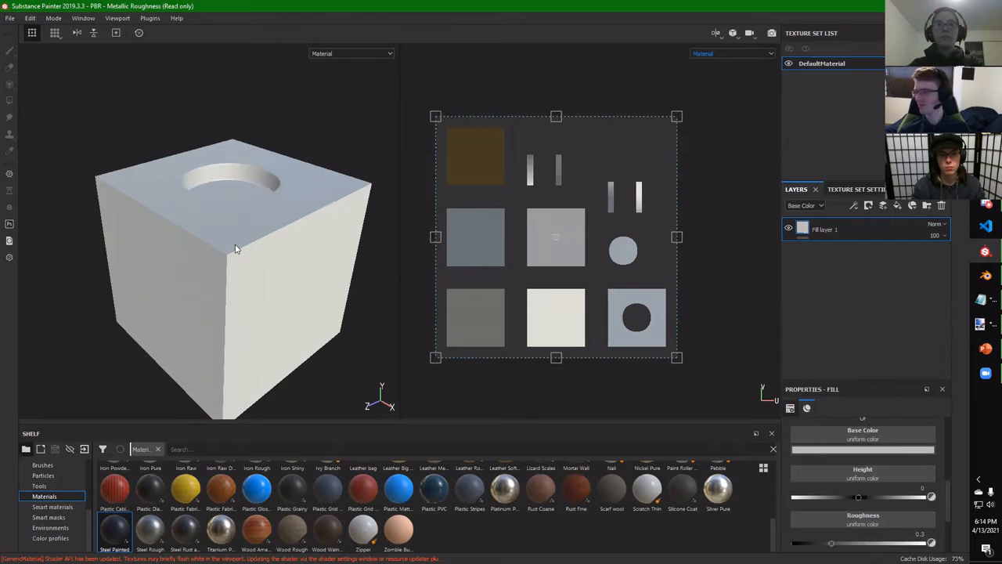
pyautogui.keyDown('alt'); pyautogui.moveTo(224, 266); pyautogui.dragTo(246, 241); pyautogui.keyUp('alt')
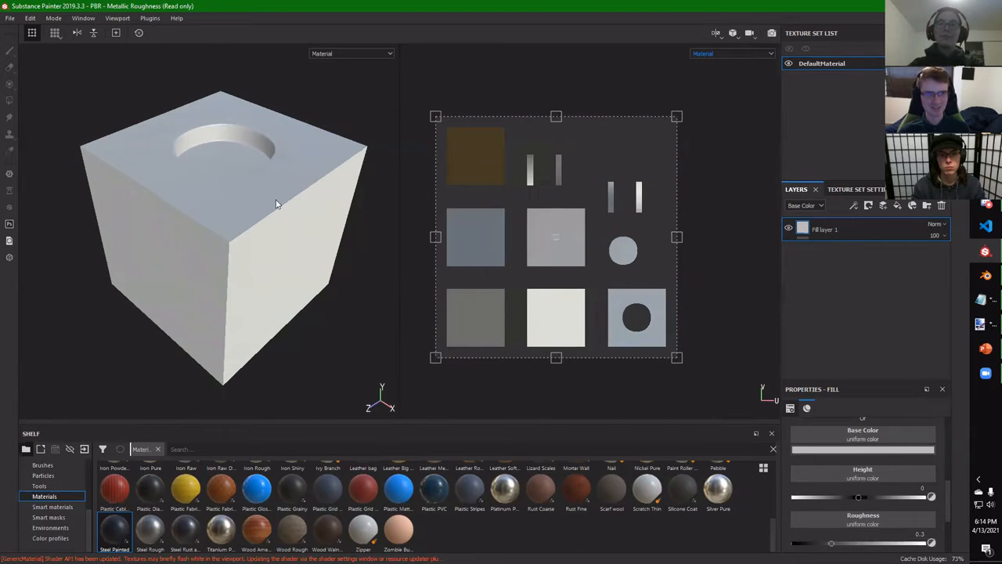
# Show the texture set settings and dock them above the layer stack so both are visible together
pyautogui.click(855, 189)
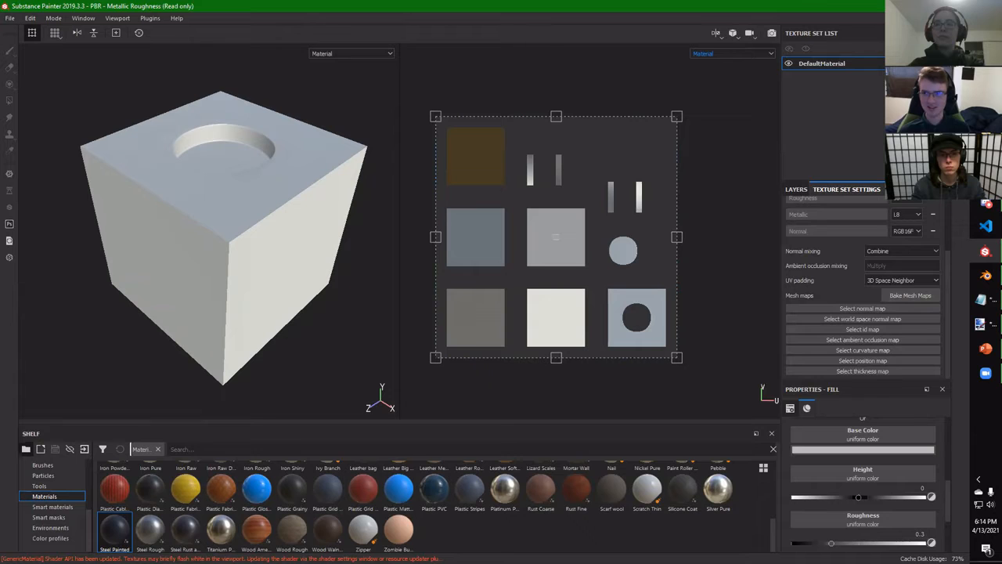
pyautogui.moveTo(856, 188); pyautogui.dragTo(47, 63)
pyautogui.moveTo(77, 5); pyautogui.dragTo(346, 33)
pyautogui.moveTo(53, 32); pyautogui.dragTo(843, 266)
pyautogui.scroll(-1, 872, 269)
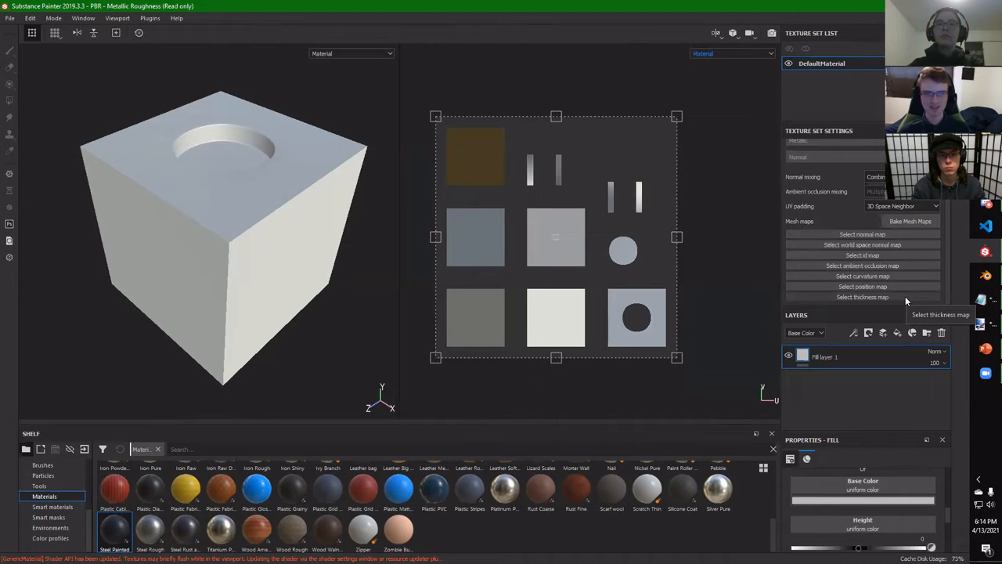
# Bake all mesh maps for the DefaultMaterial texture set
pyautogui.click(894, 222)
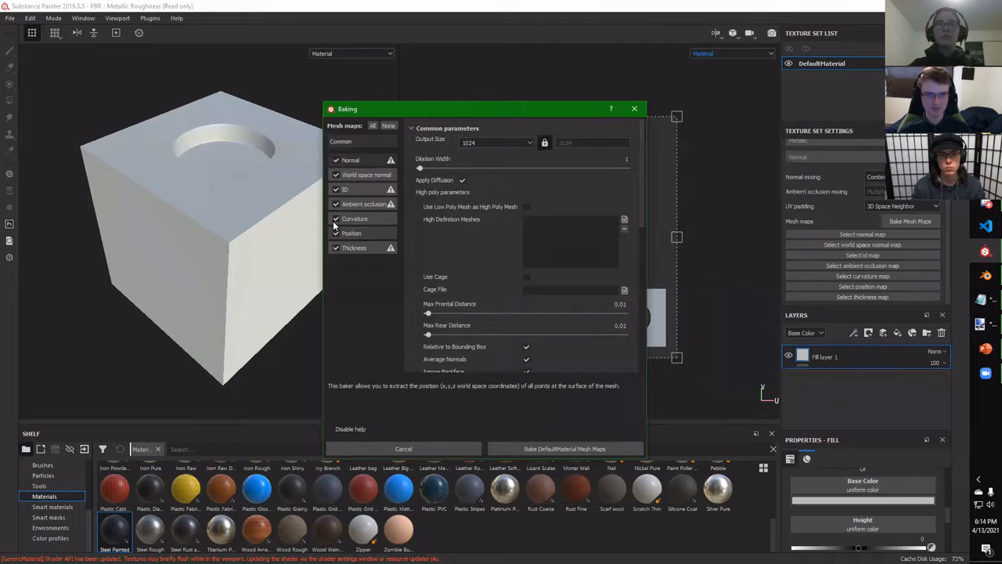
pyautogui.click(362, 189)
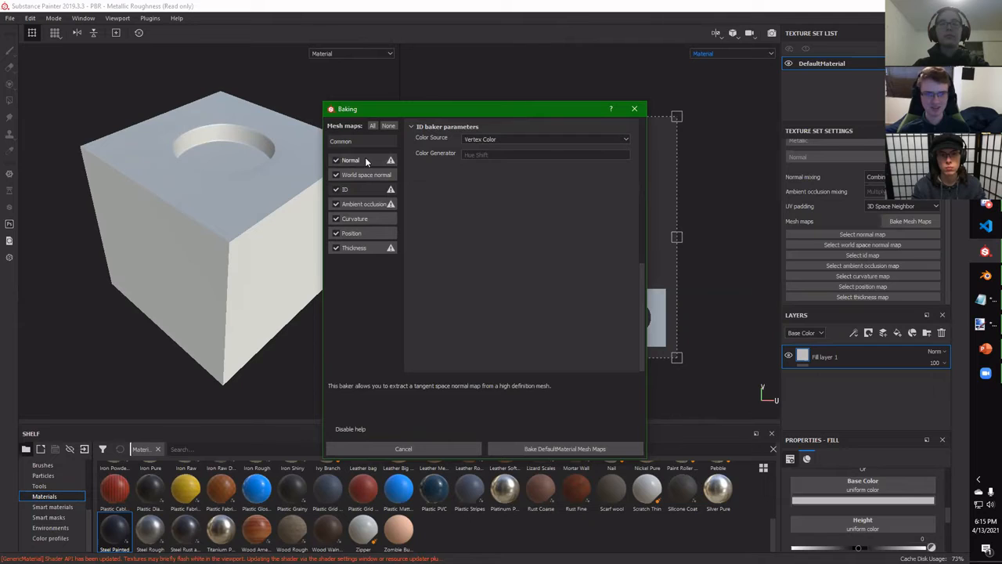
pyautogui.click(574, 452)
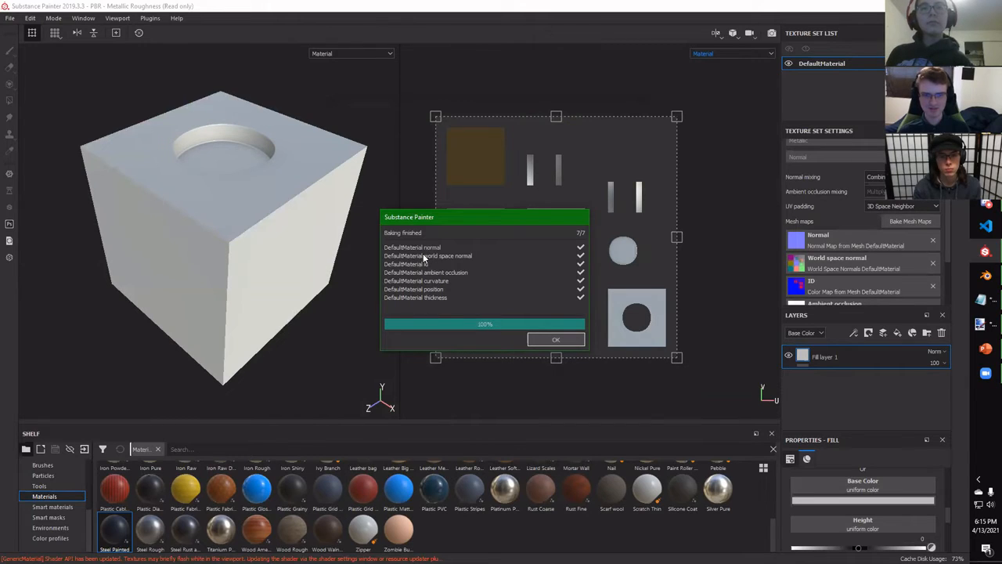
pyautogui.click(555, 340)
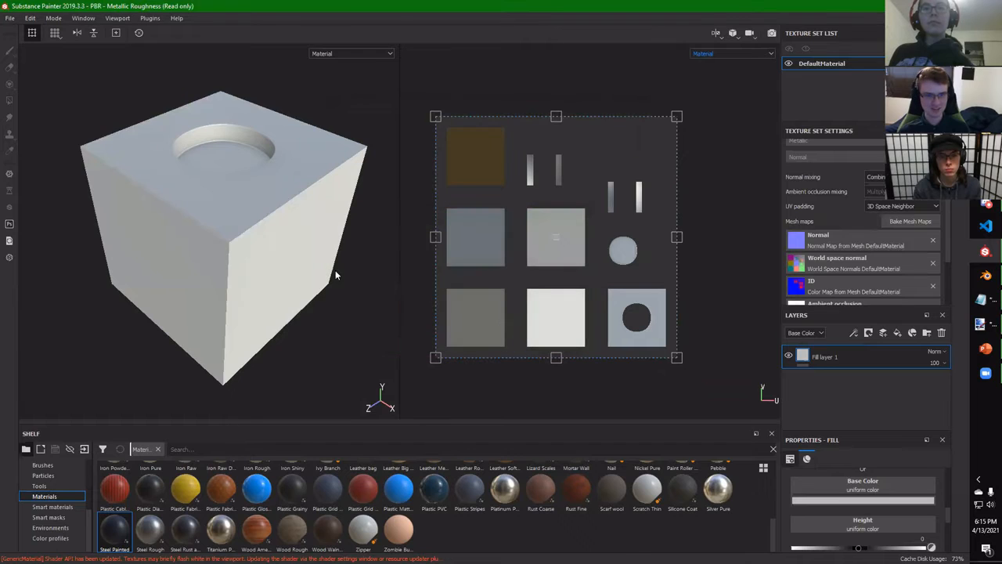
# Display the baked normal map on the box, followed by the world space normal map
pyautogui.click(333, 54)
pyautogui.click(349, 52)
pyautogui.click(350, 52)
pyautogui.scroll(-3, 349, 82)
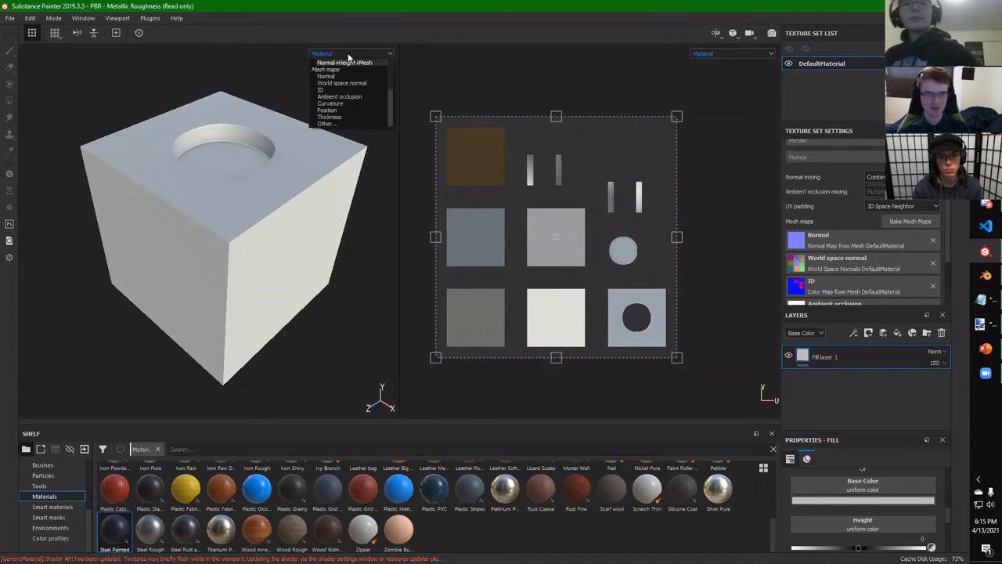
pyautogui.scroll(3, 344, 79)
pyautogui.scroll(-3, 342, 74)
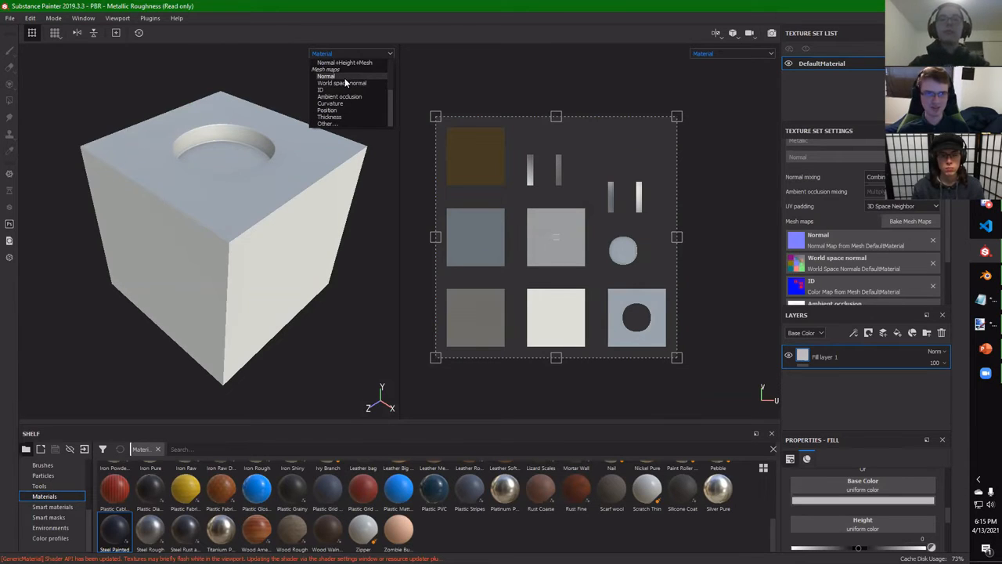
pyautogui.click(344, 77)
pyautogui.click(339, 53)
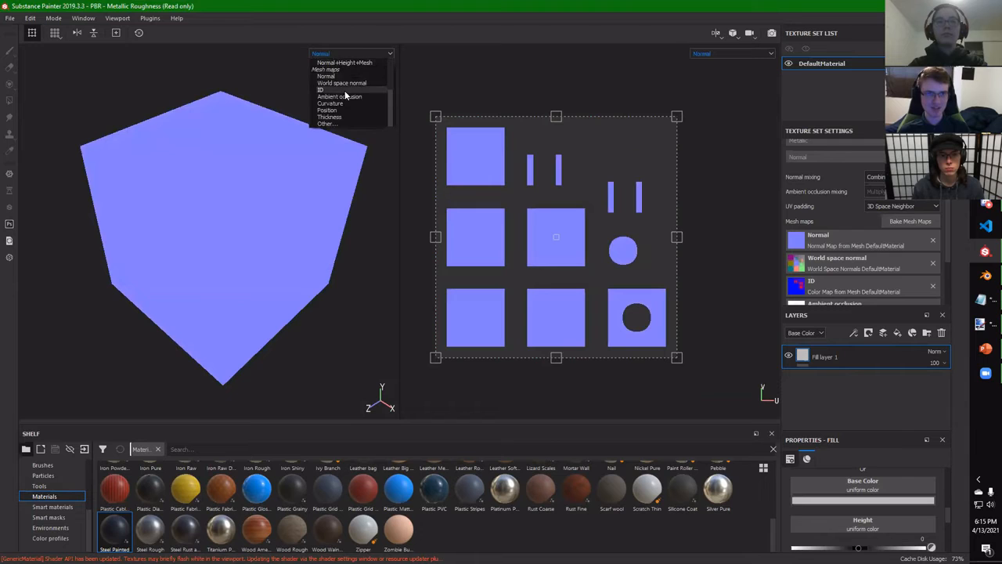
pyautogui.click(343, 83)
pyautogui.keyDown('alt'); pyautogui.moveTo(309, 205); pyautogui.dragTo(327, 69); pyautogui.keyUp('alt')
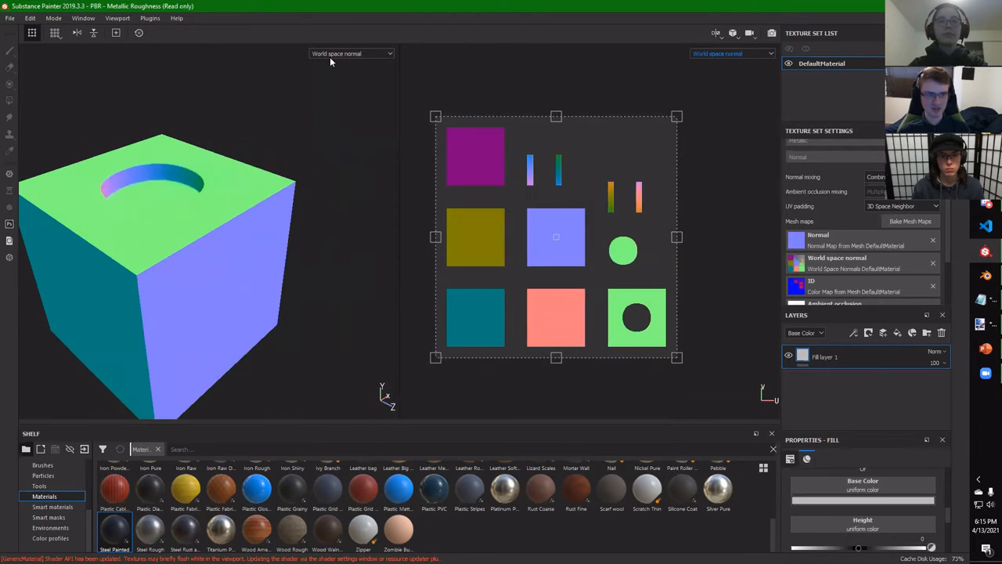
# Display the baked ID map on the box, followed by the ambient occlusion map, and inspect the circular recess
pyautogui.click(334, 53)
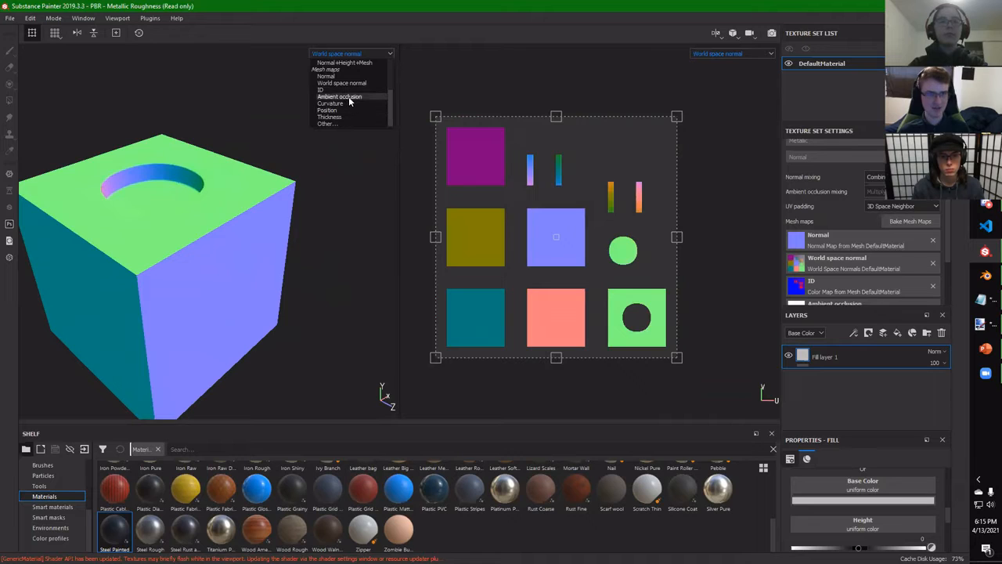
pyautogui.click(349, 90)
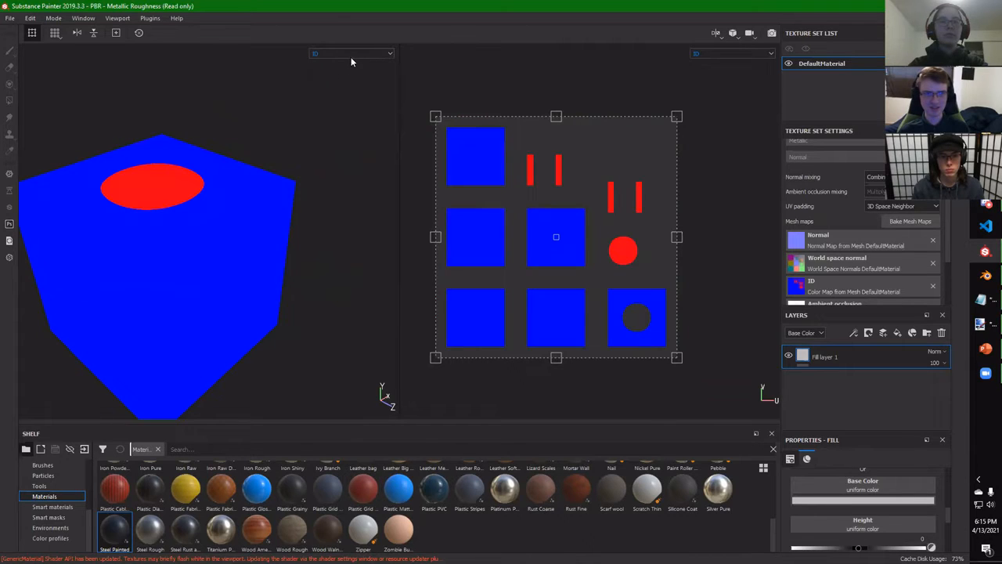
pyautogui.keyDown('alt'); pyautogui.moveTo(212, 241); pyautogui.dragTo(246, 280); pyautogui.keyUp('alt')
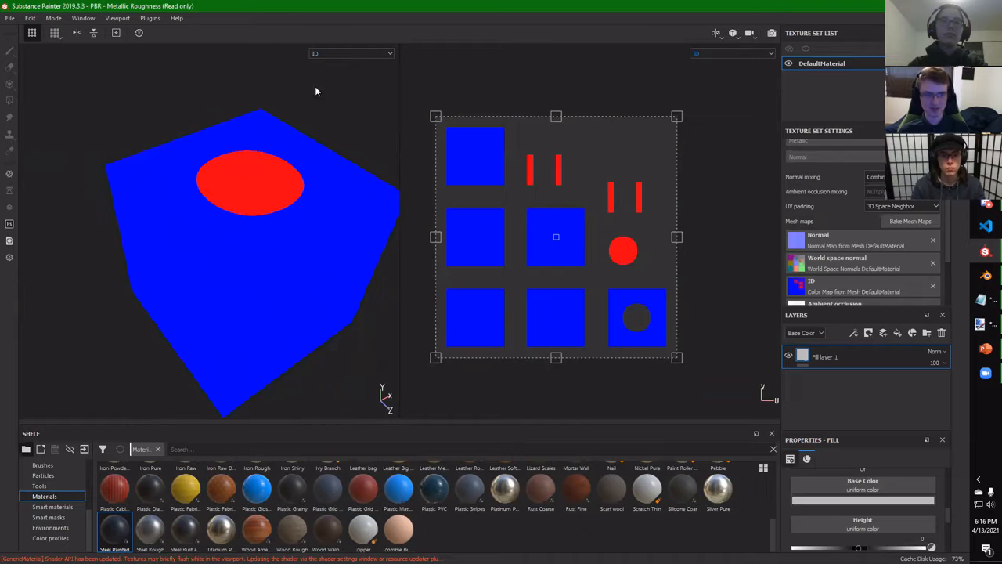
pyautogui.click(339, 53)
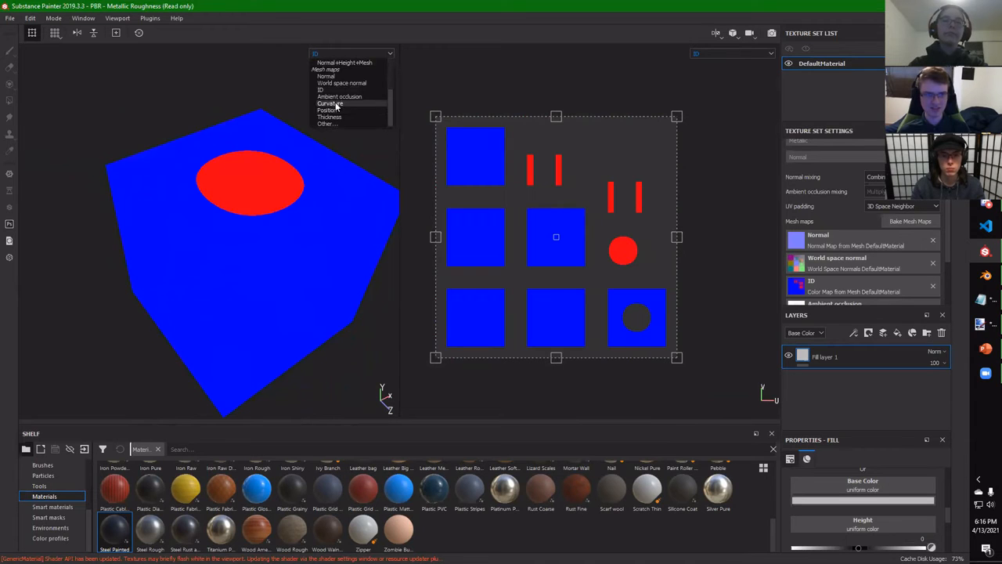
pyautogui.click(335, 101)
pyautogui.keyDown('alt'); pyautogui.moveTo(268, 264); pyautogui.dragTo(255, 174); pyautogui.keyUp('alt')
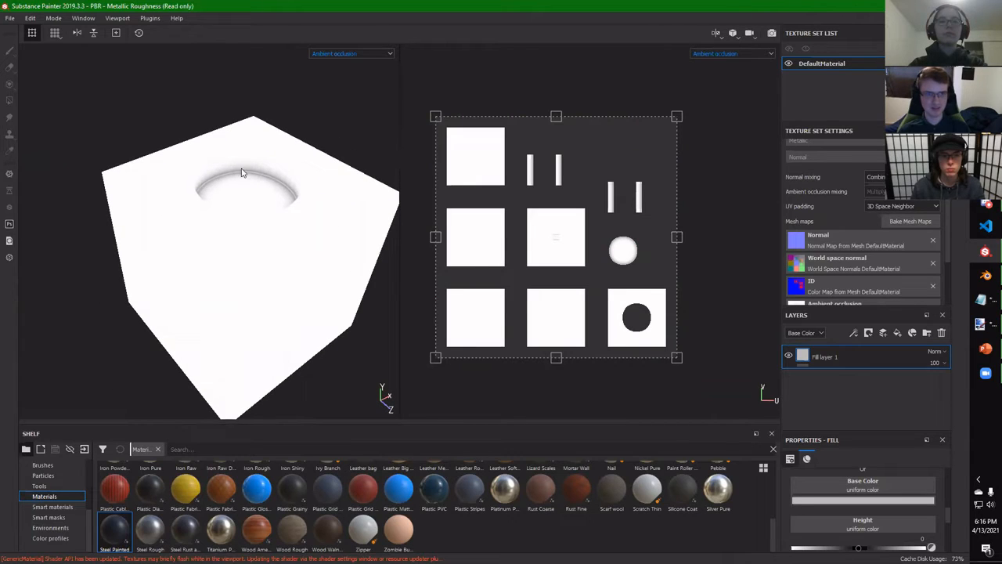
# Display the baked curvature map on the box, followed by the thickness map, and inspect the edges
pyautogui.click(359, 55)
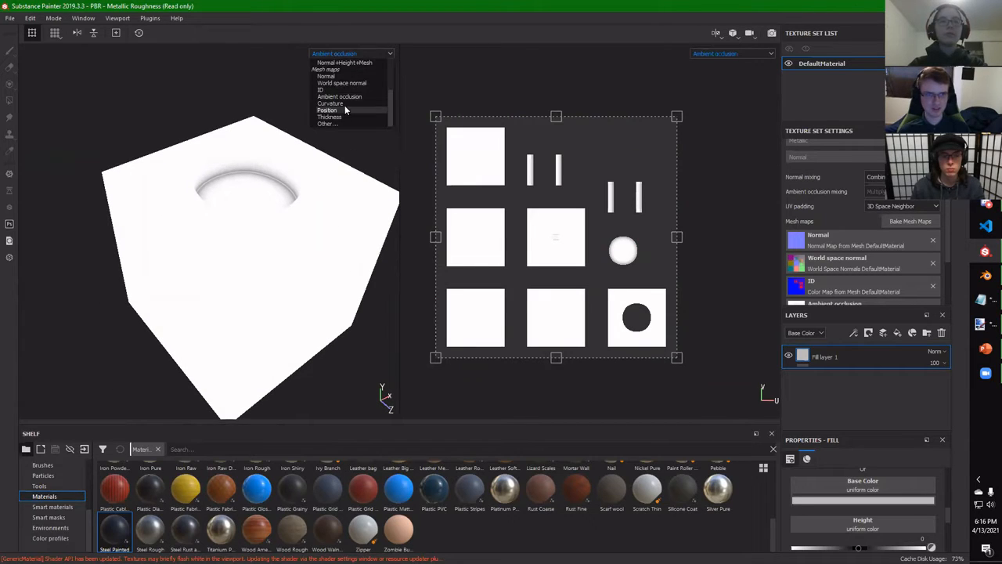
pyautogui.click(344, 105)
pyautogui.keyDown('alt'); pyautogui.moveTo(324, 294); pyautogui.dragTo(337, 235); pyautogui.keyUp('alt')
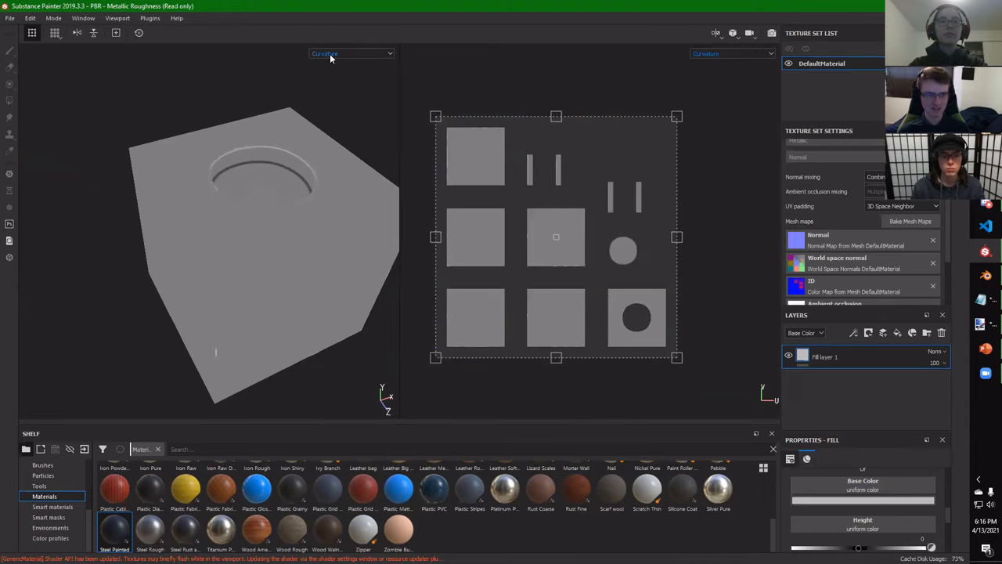
pyautogui.click(325, 53)
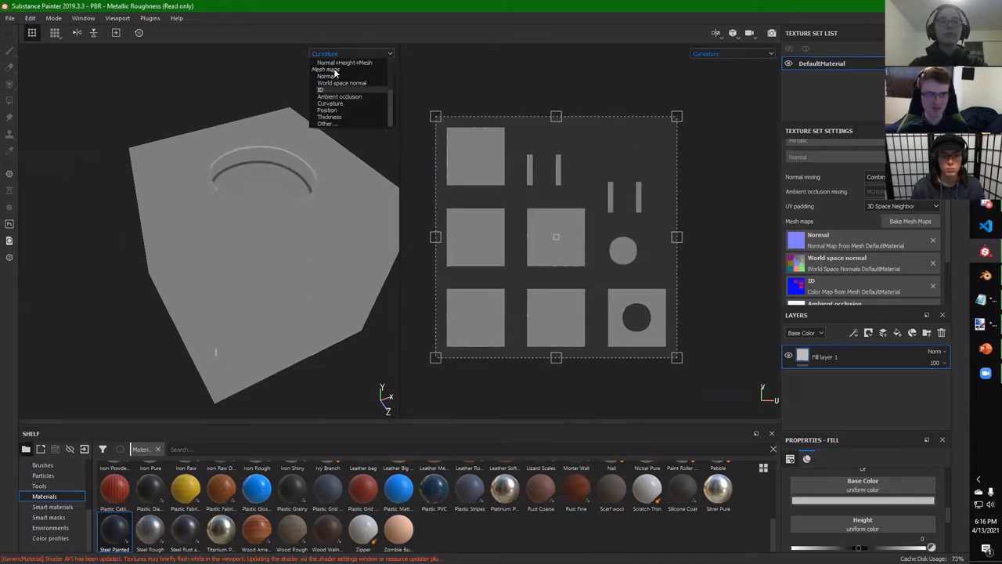
pyautogui.click(352, 117)
pyautogui.keyDown('alt'); pyautogui.moveTo(311, 271); pyautogui.dragTo(163, 282); pyautogui.keyUp('alt')
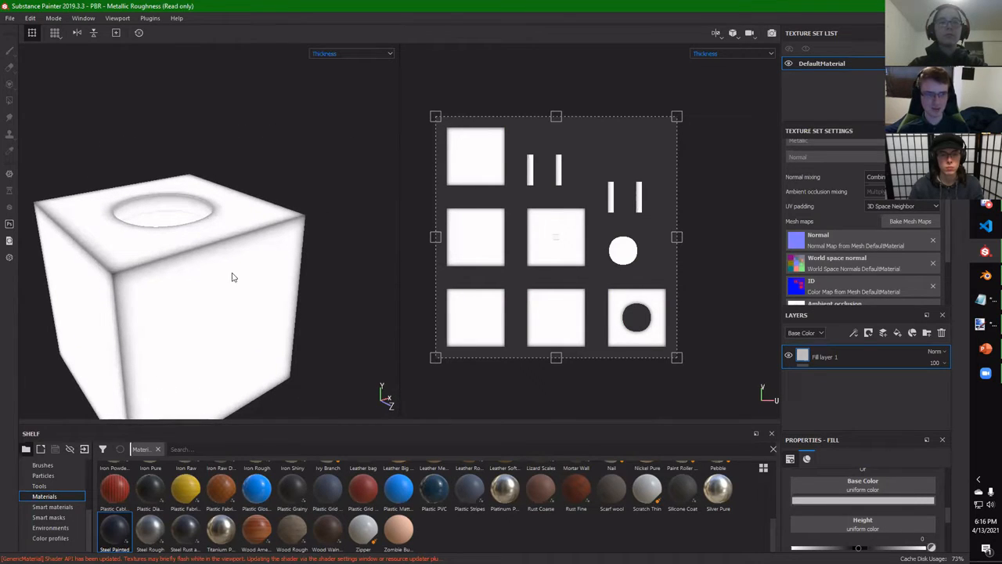
pyautogui.keyDown('alt'); pyautogui.moveTo(197, 241); pyautogui.dragTo(219, 228); pyautogui.keyUp('alt')
# Return the viewport display to the lit Material view
pyautogui.click(342, 55)
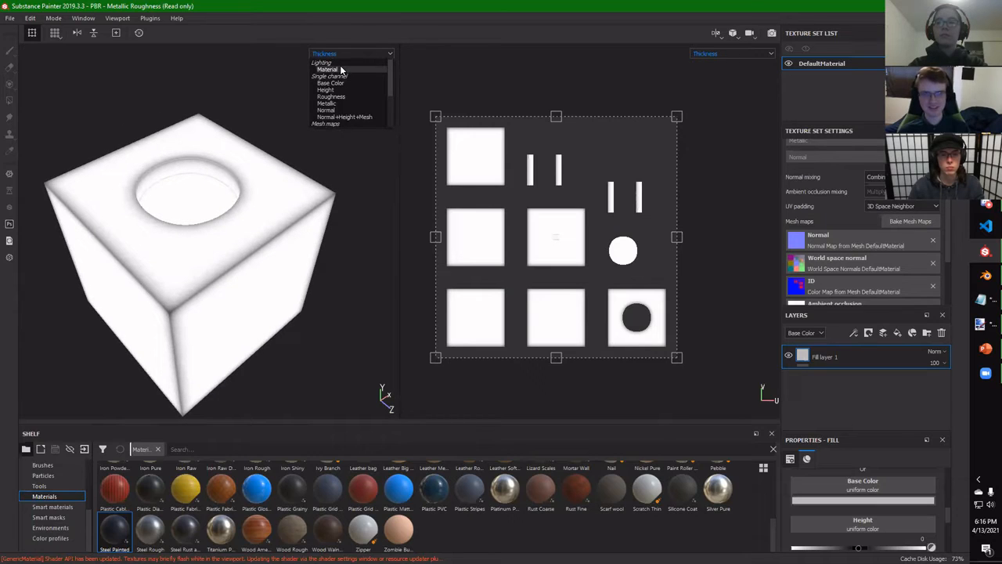
pyautogui.click(340, 69)
pyautogui.moveTo(198, 251)
pyautogui.keyDown('alt'); pyautogui.mouseDown()
pyautogui.moveTo(199, 242)
pyautogui.moveTo(535, 206)
pyautogui.mouseUp(); pyautogui.keyUp('alt')
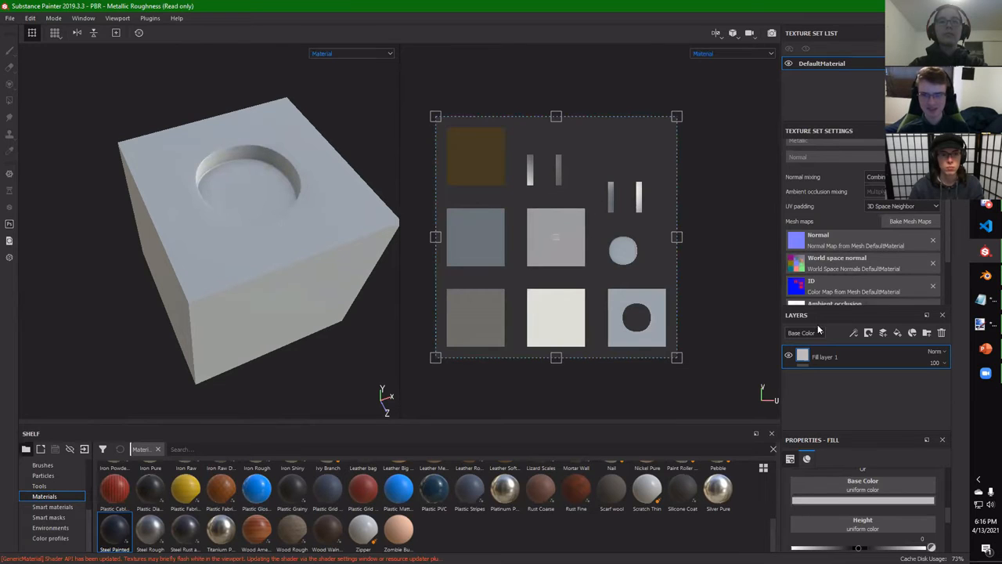
# Dock the texture set settings together with the layer stack as tabs and bring the layer stack to the front
pyautogui.scroll(3, 824, 193)
pyautogui.scroll(-5, 824, 187)
pyautogui.scroll(5, 825, 187)
pyautogui.moveTo(818, 130); pyautogui.dragTo(856, 209)
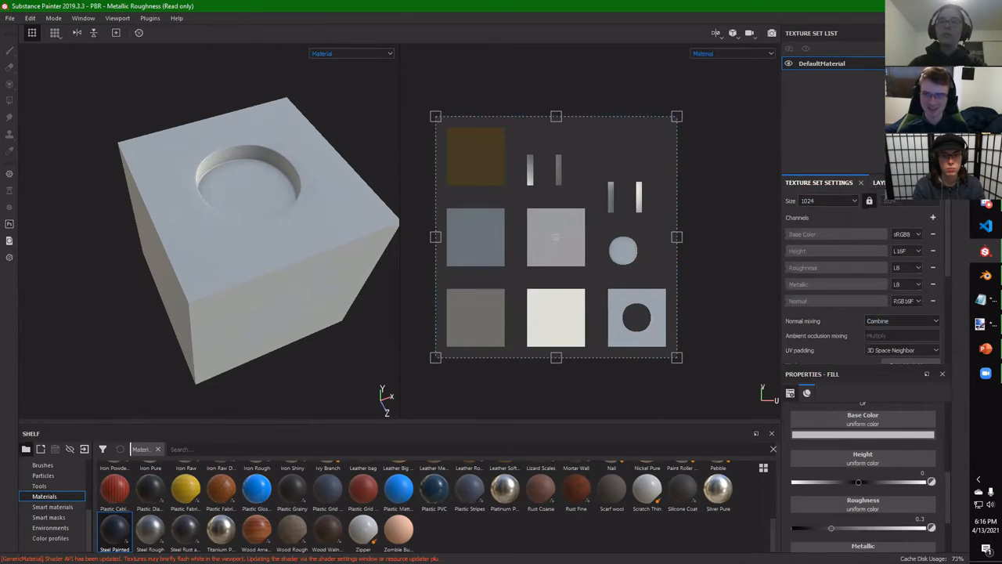
pyautogui.click(875, 183)
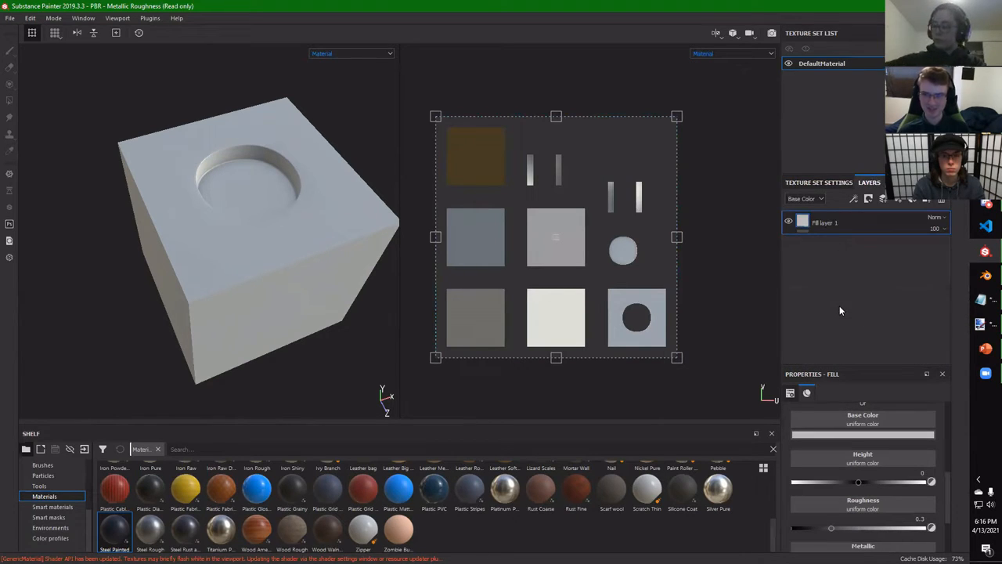
# Add a second fill layer above Fill layer 1
pyautogui.keyDown('alt'); pyautogui.moveTo(197, 259); pyautogui.dragTo(244, 202); pyautogui.keyUp('alt')
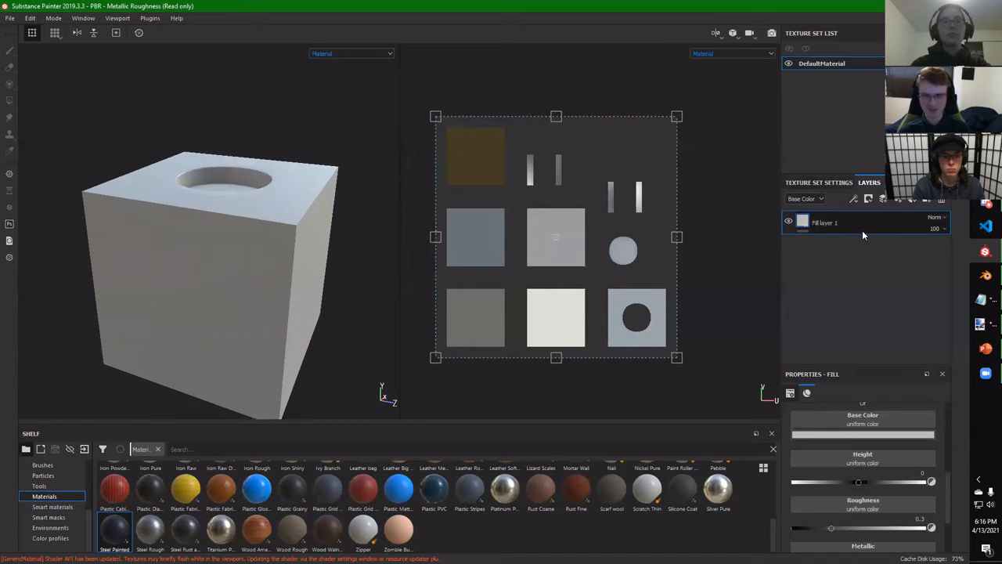
pyautogui.scroll(5, 849, 393)
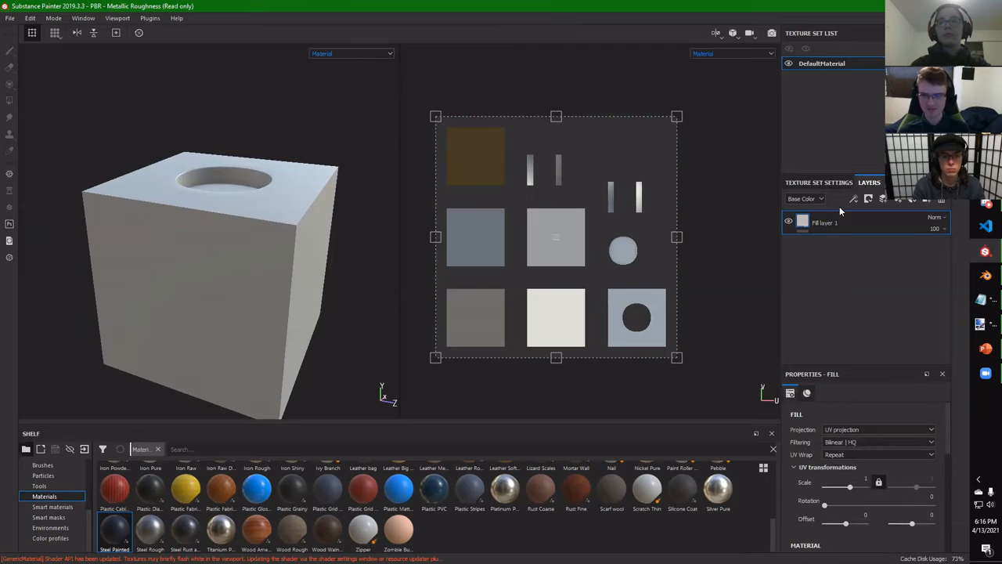
pyautogui.click(899, 200)
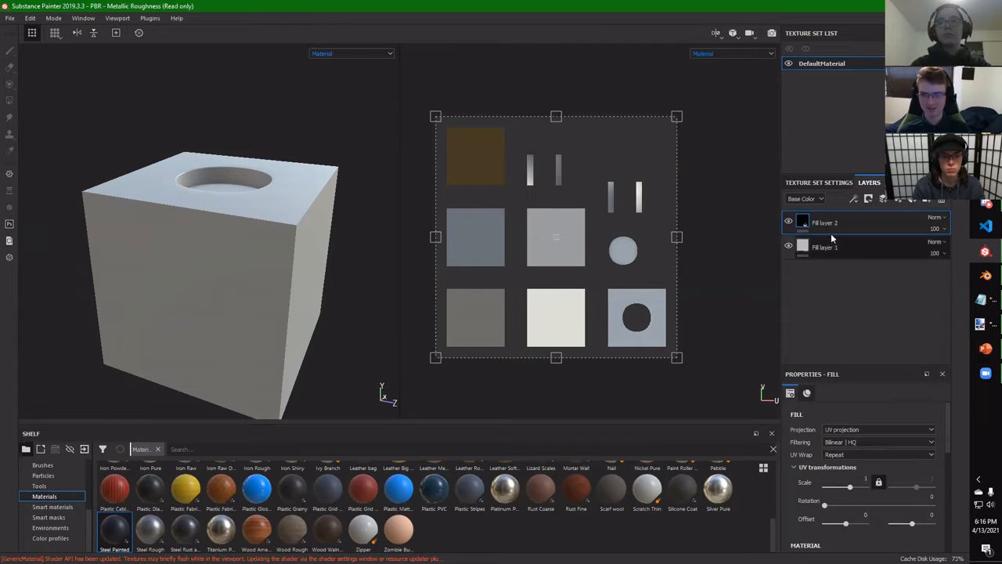
# Set Fill layer 1's base color to pure red (R 1.000, G 0.000, B 0.000)
pyautogui.click(822, 247)
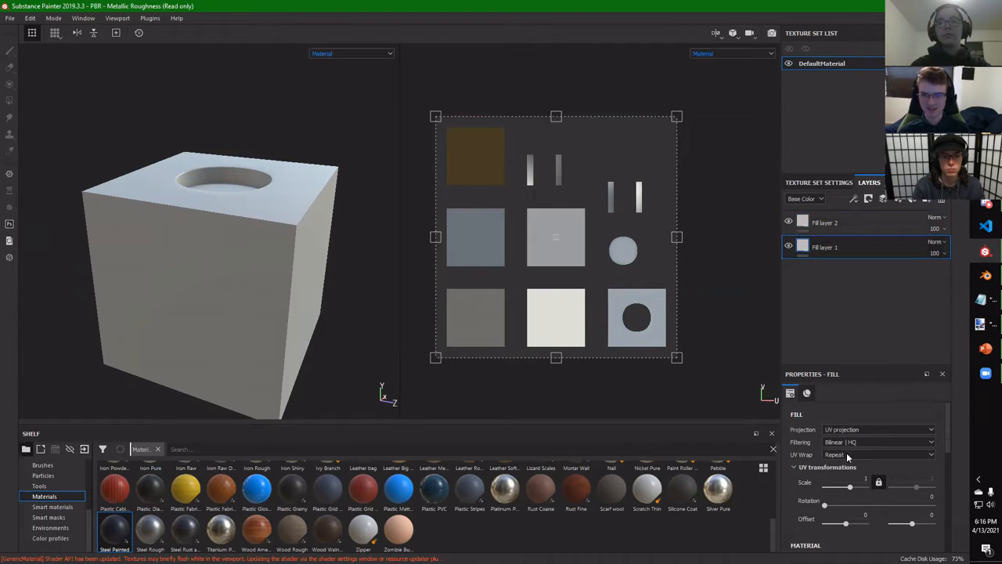
pyautogui.scroll(-5, 841, 443)
pyautogui.click(862, 476)
pyautogui.click(919, 380)
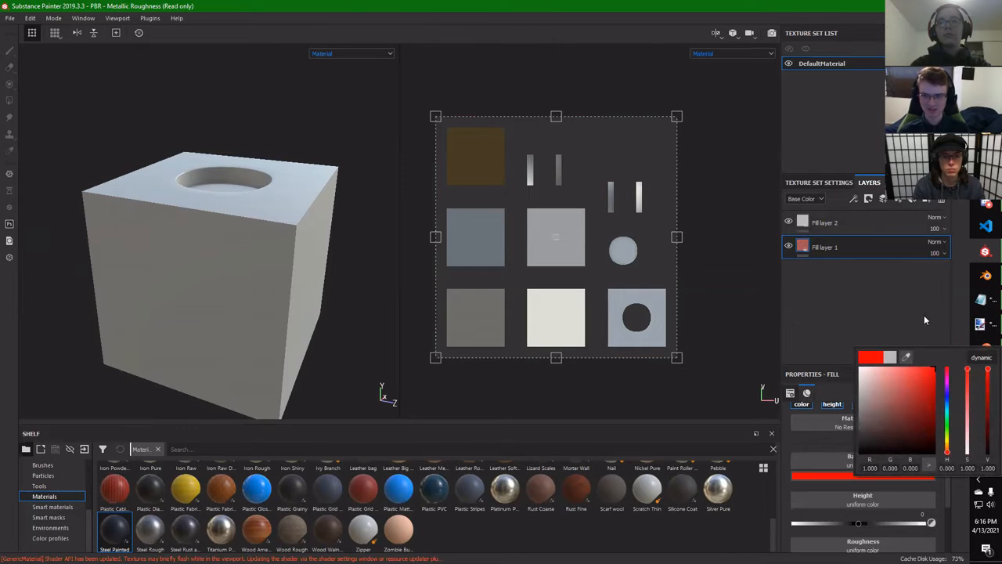
# Set Fill layer 2's base color to a saturated purple
pyautogui.click(800, 221)
pyautogui.click(876, 478)
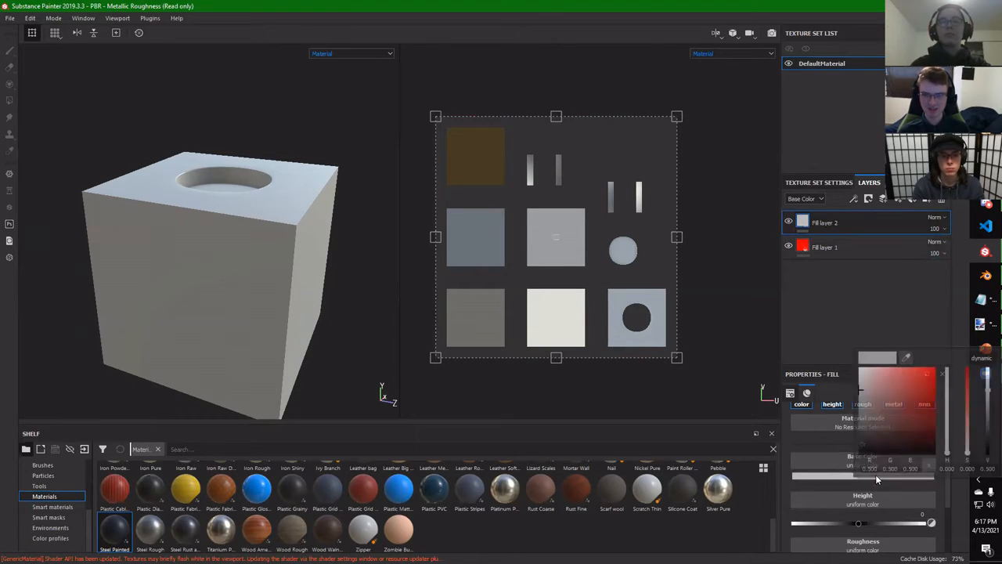
pyautogui.moveTo(948, 452); pyautogui.dragTo(952, 352)
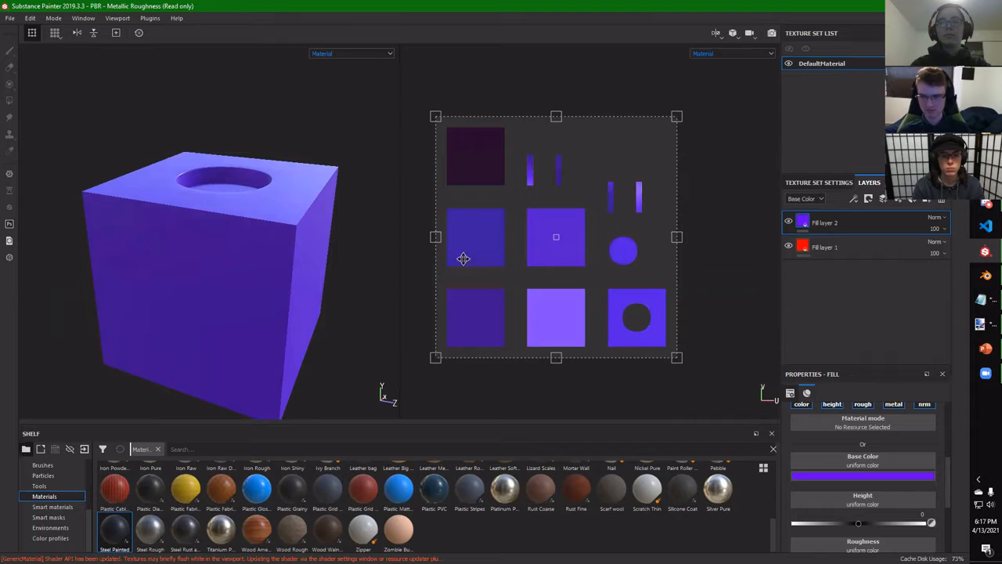
pyautogui.keyDown('alt'); pyautogui.moveTo(300, 251); pyautogui.dragTo(206, 273); pyautogui.keyUp('alt')
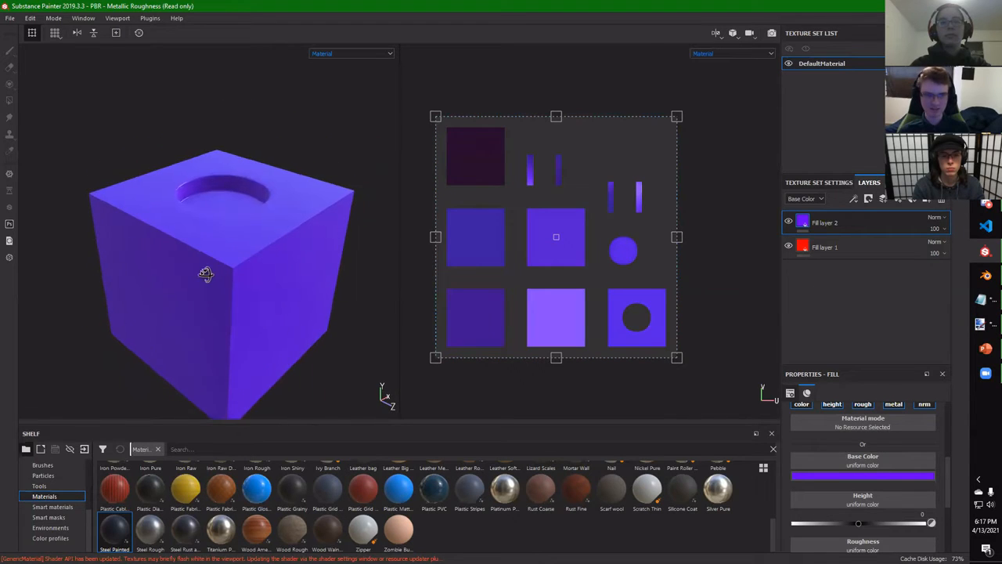
# Add a white mask to Fill layer 2, replace it with a black mask, and reselect the layer's fill content
pyautogui.rightClick(801, 223)
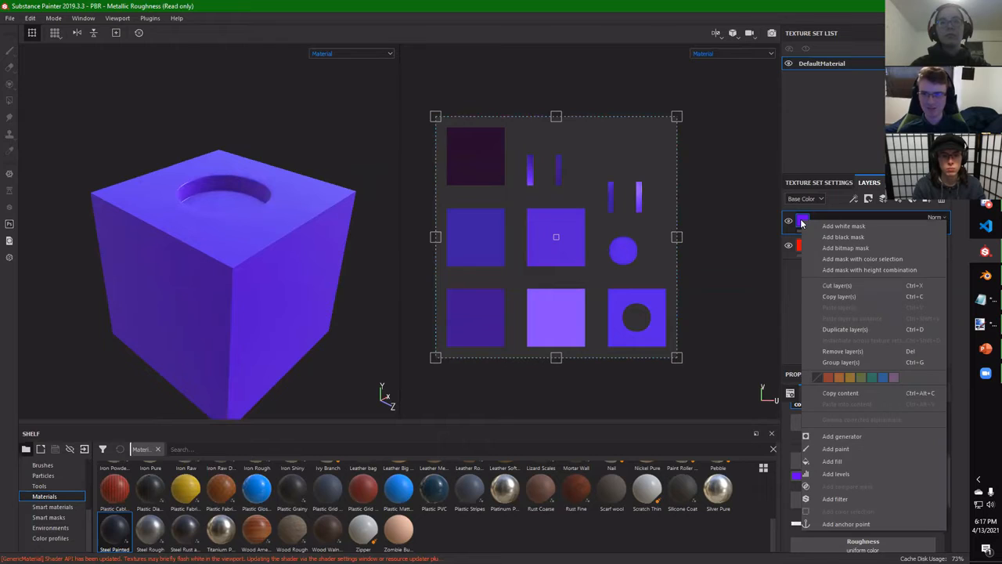
pyautogui.click(844, 228)
pyautogui.rightClick(817, 223)
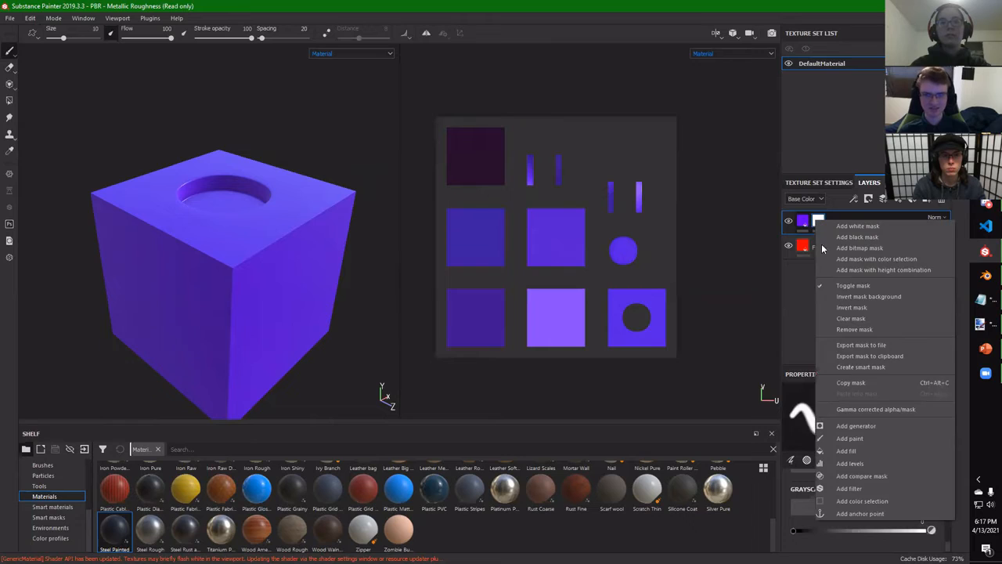
pyautogui.click(880, 236)
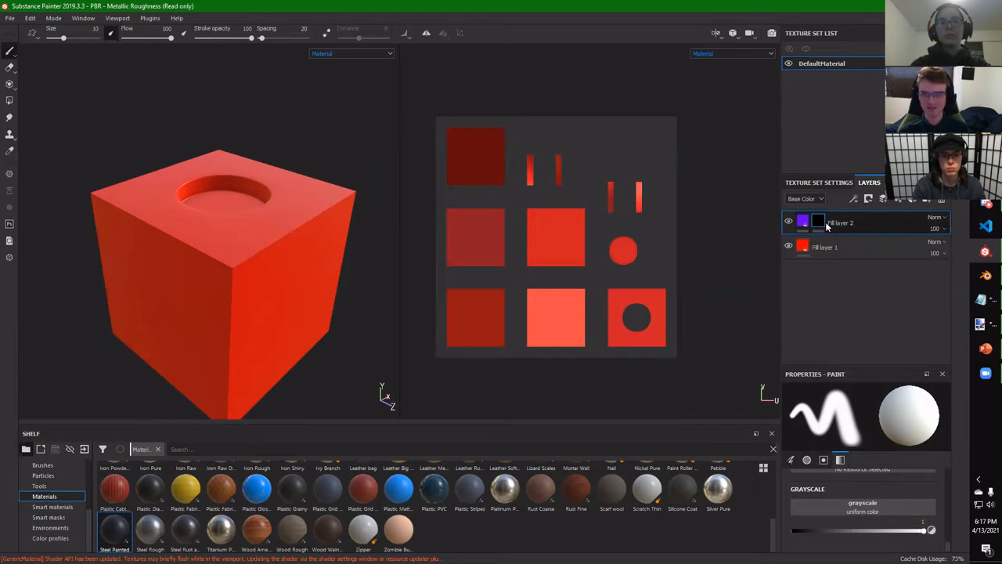
pyautogui.rightClick(822, 223)
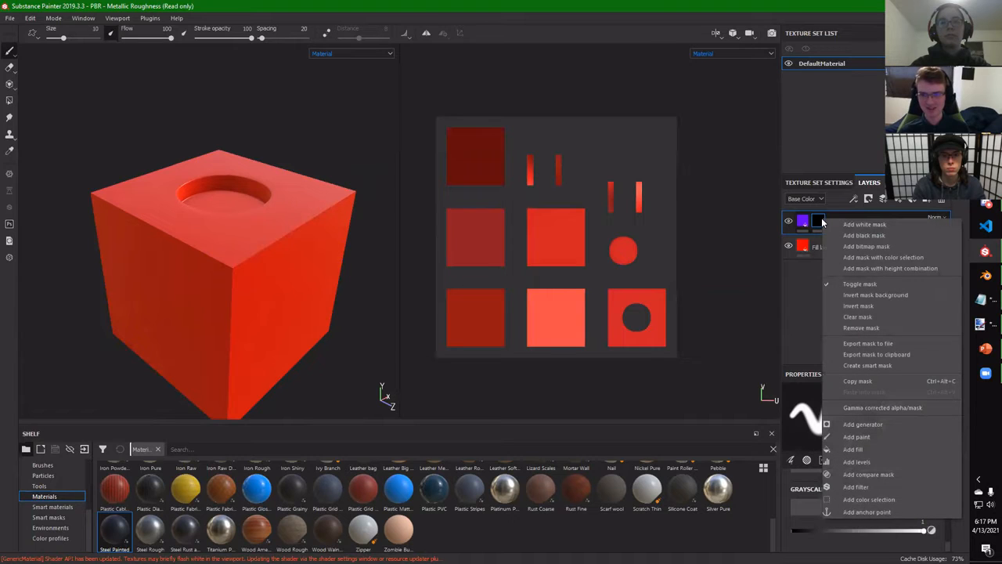
pyautogui.click(809, 303)
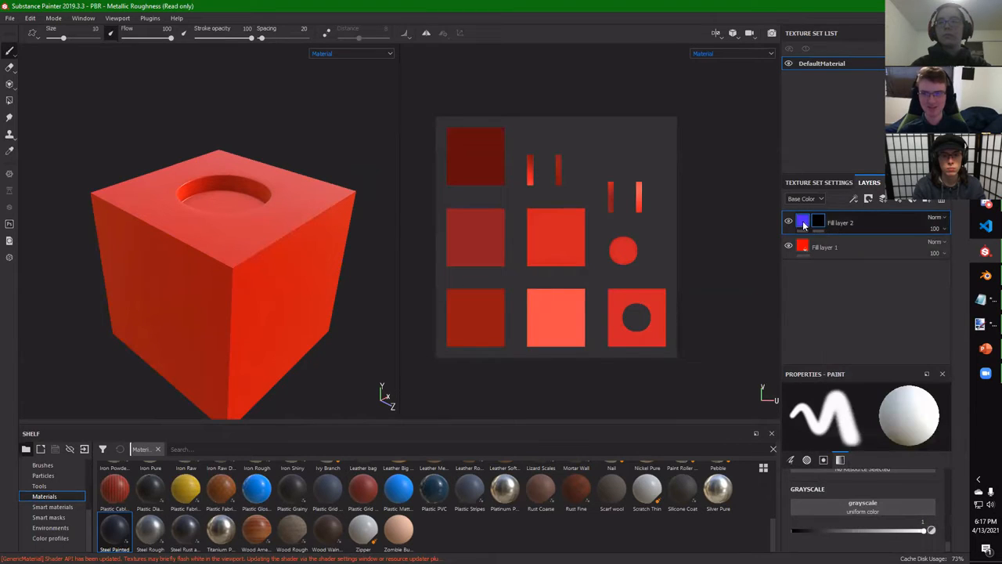
pyautogui.click(802, 223)
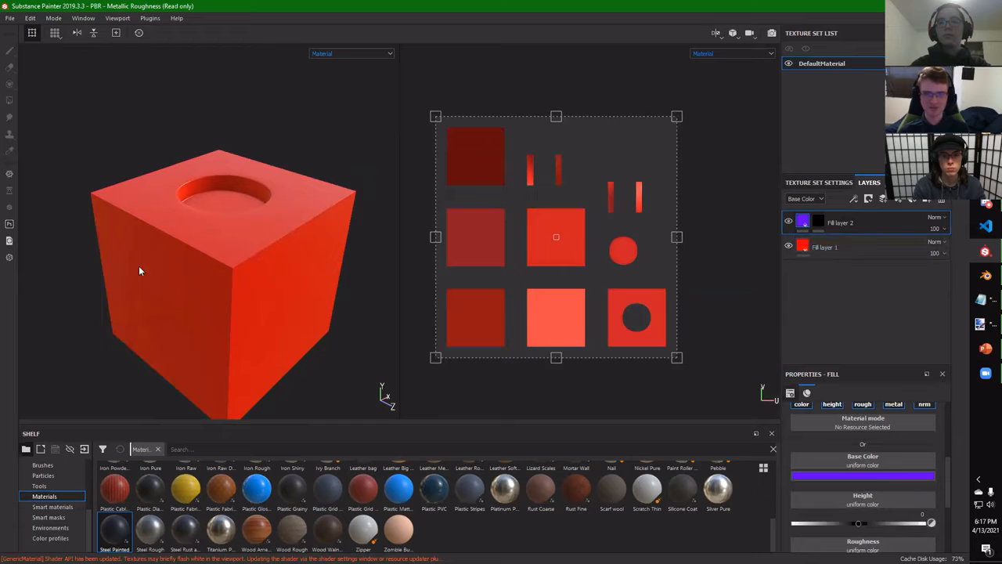
# Try painting on Fill layer 2's black mask through an added paint effect, undo the stroke, and remove the effect
pyautogui.keyDown('alt'); pyautogui.moveTo(219, 317); pyautogui.dragTo(277, 302); pyautogui.keyUp('alt')
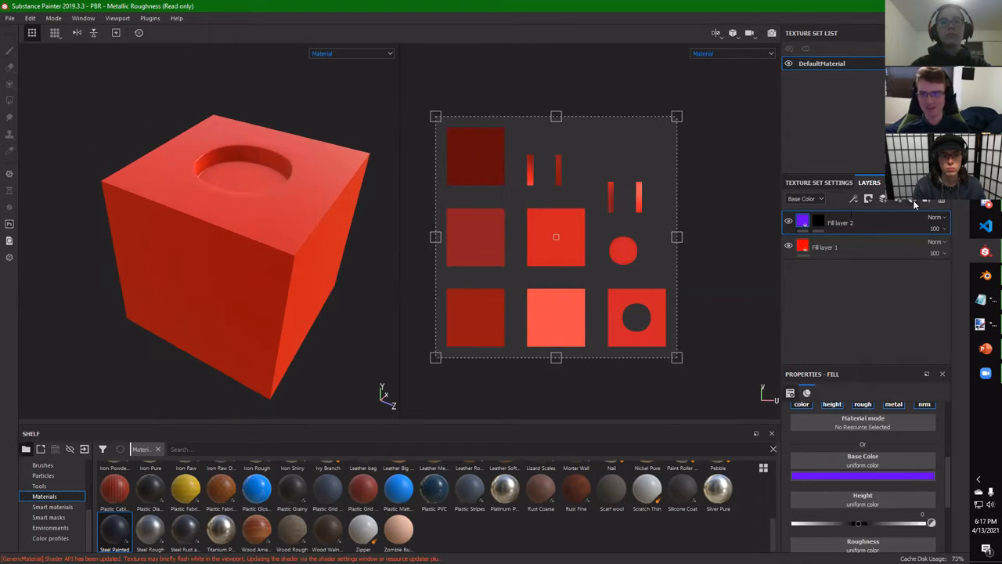
pyautogui.click(819, 223)
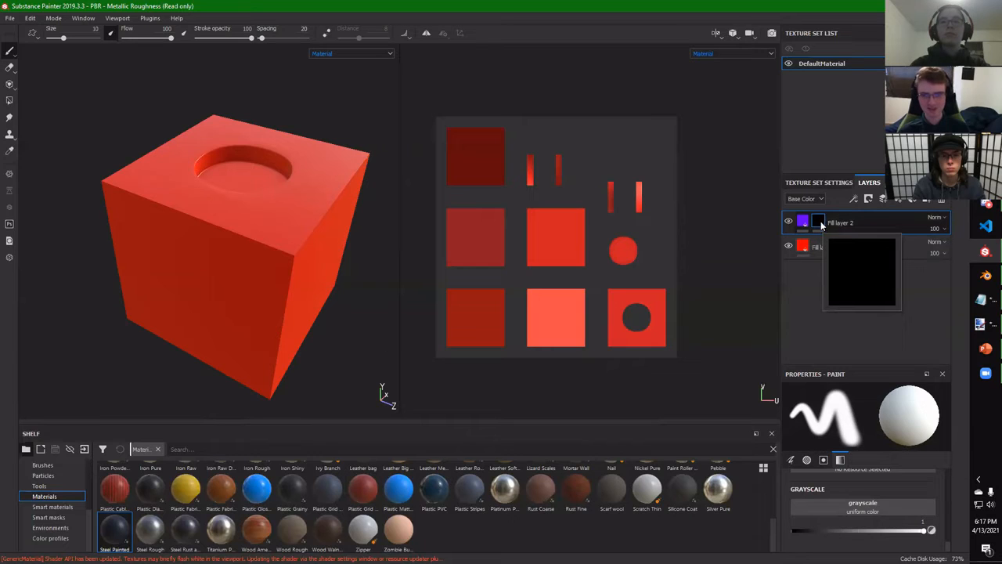
pyautogui.rightClick(821, 225)
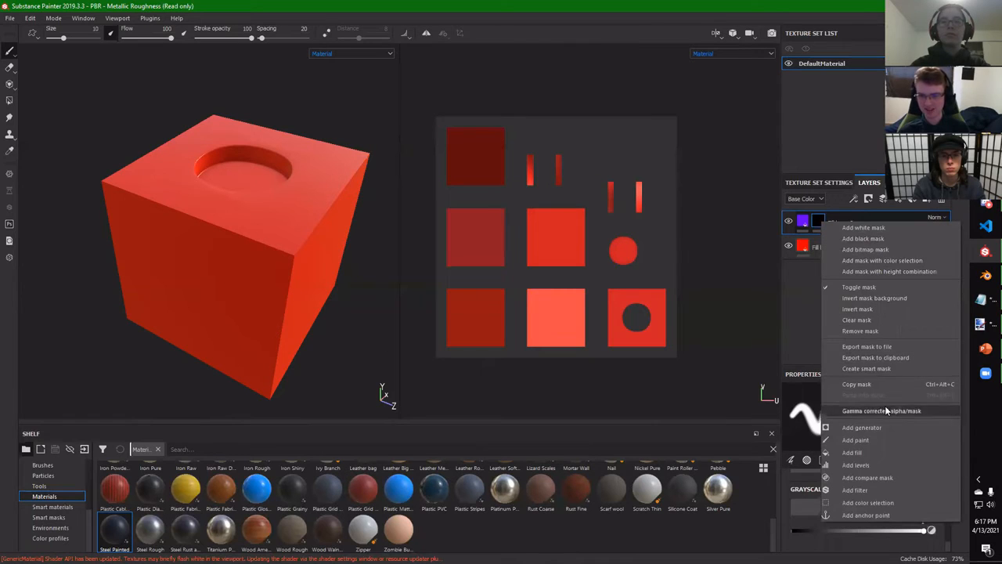
pyautogui.click(883, 443)
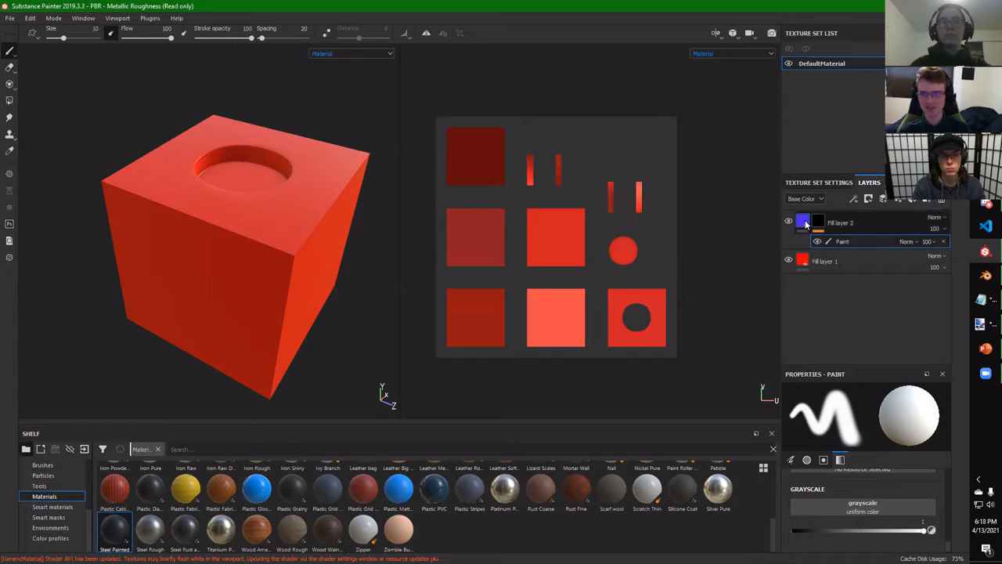
pyautogui.moveTo(268, 231); pyautogui.dragTo(317, 175)
pyautogui.moveTo(233, 225); pyautogui.dragTo(156, 194)
pyautogui.hotkey('ctrl', 'z')
pyautogui.click(943, 242)
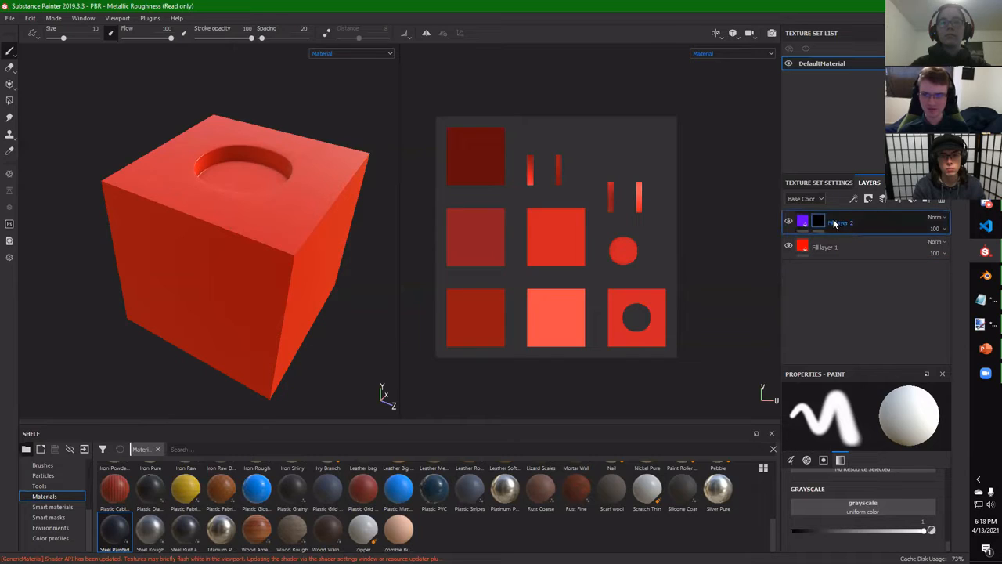
# Add a generator to Fill layer 2's black mask, review the baked mesh maps, and choose the Dirt generator
pyautogui.rightClick(822, 222)
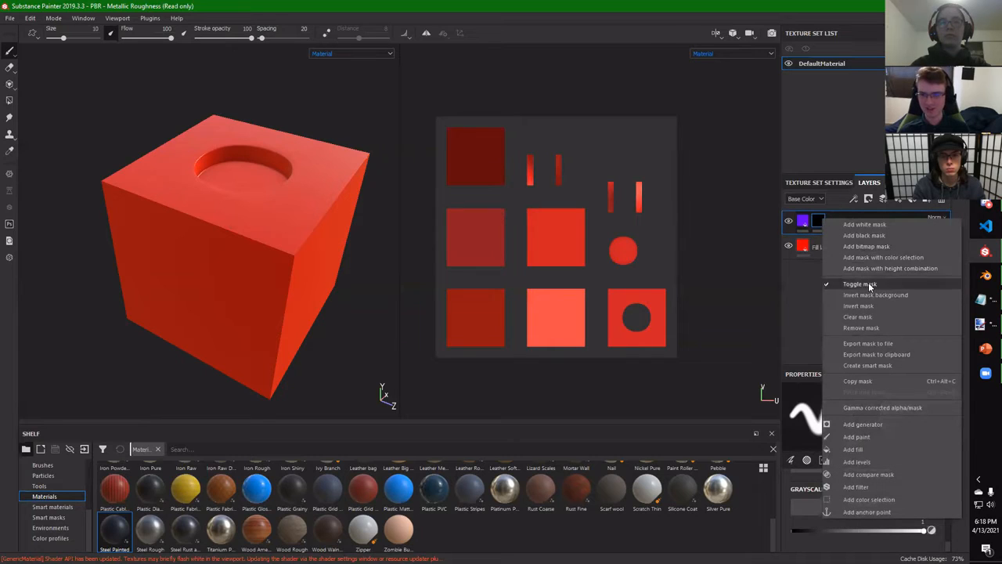
pyautogui.click(893, 425)
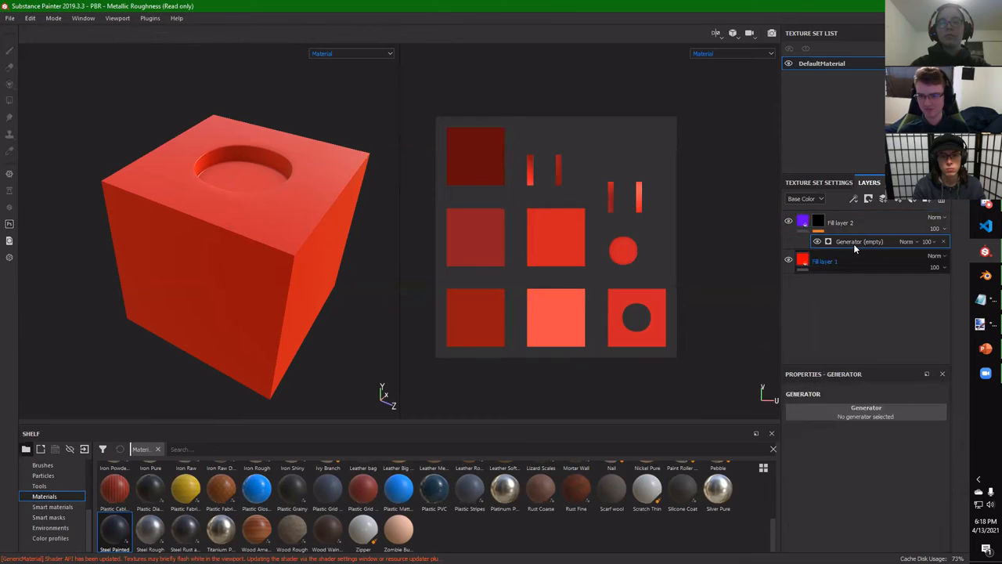
pyautogui.click(804, 183)
pyautogui.scroll(-5, 832, 284)
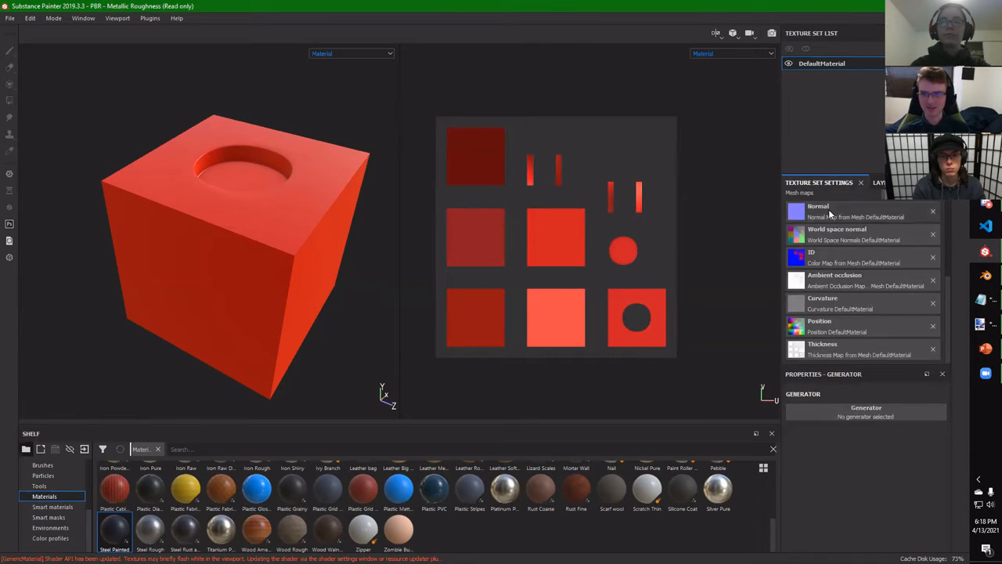
pyautogui.click(877, 183)
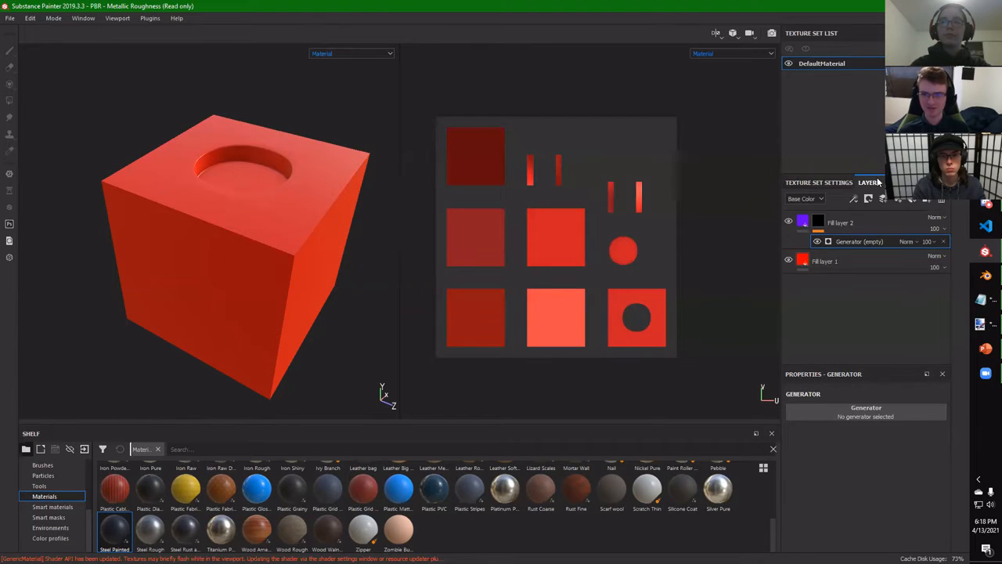
pyautogui.click(866, 416)
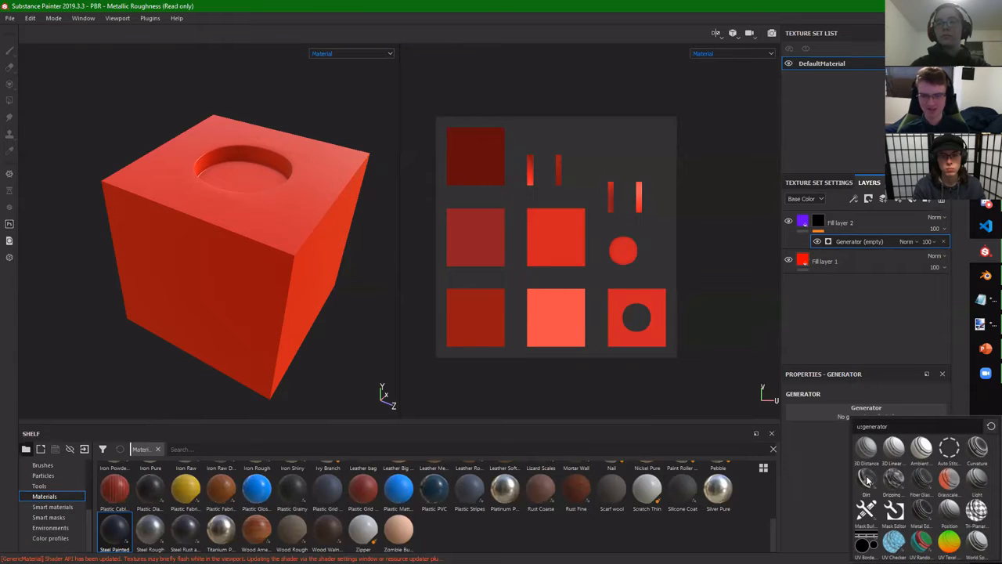
pyautogui.moveTo(918, 482)
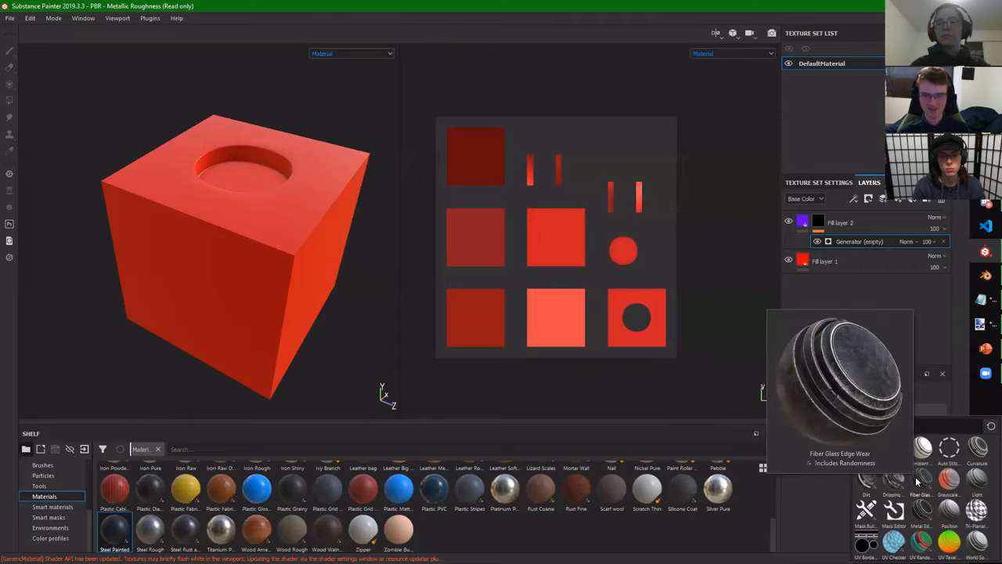
pyautogui.click(867, 477)
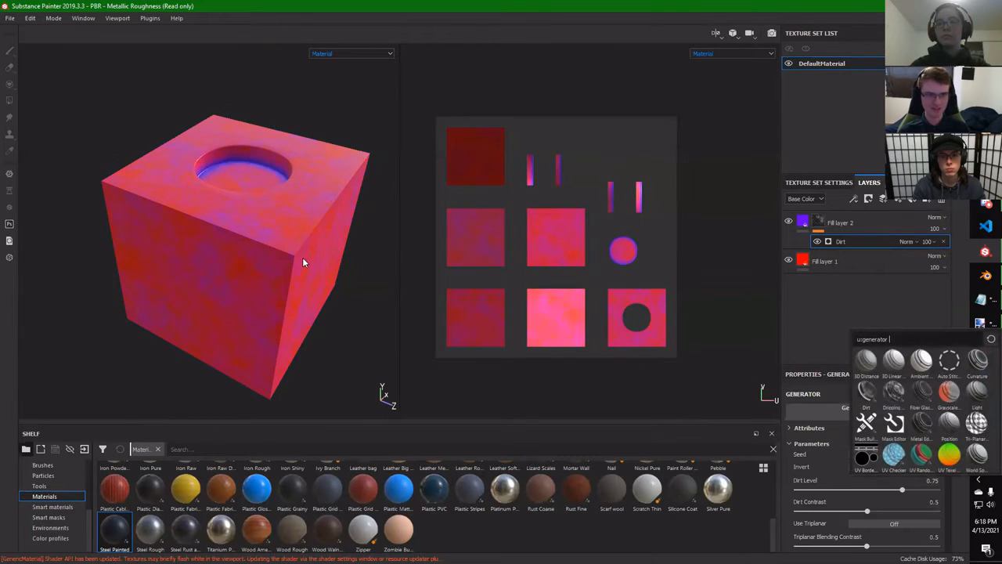
# Set Fill layer 2's base color to a bright orange
pyautogui.keyDown('alt'); pyautogui.moveTo(205, 313); pyautogui.dragTo(352, 305); pyautogui.keyUp('alt')
pyautogui.hotkey('ctrl', 'z')
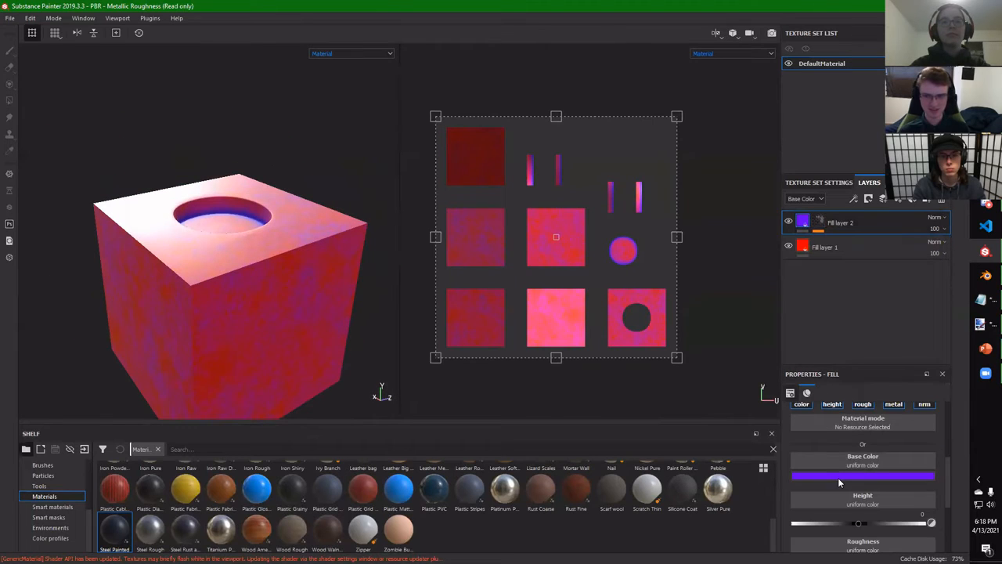
pyautogui.click(837, 475)
pyautogui.moveTo(933, 415); pyautogui.dragTo(932, 450)
pyautogui.click(910, 401)
pyautogui.moveTo(912, 401); pyautogui.dragTo(911, 373)
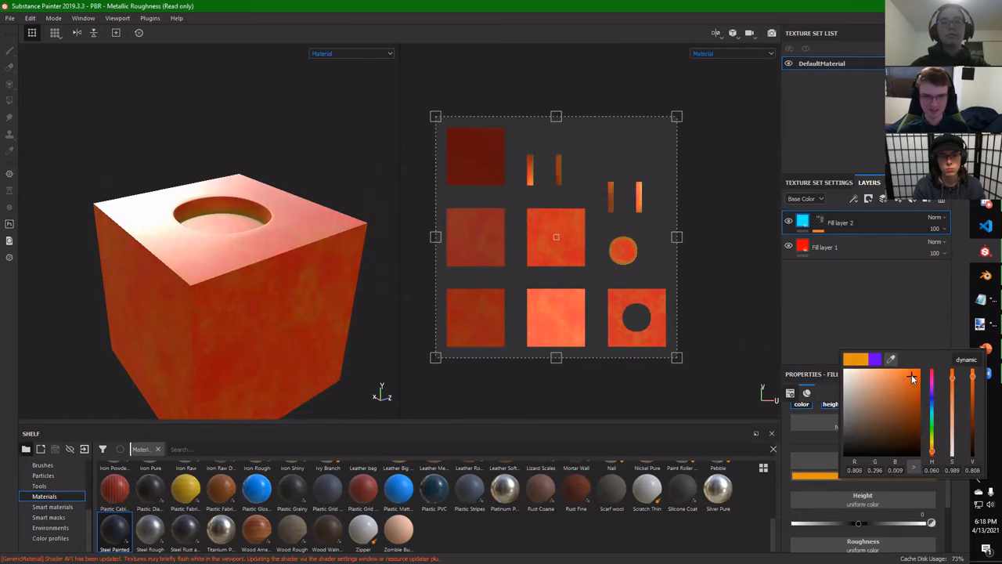
# Set Fill layer 1's base color to a muted, dusty red
pyautogui.click(791, 248)
pyautogui.click(814, 247)
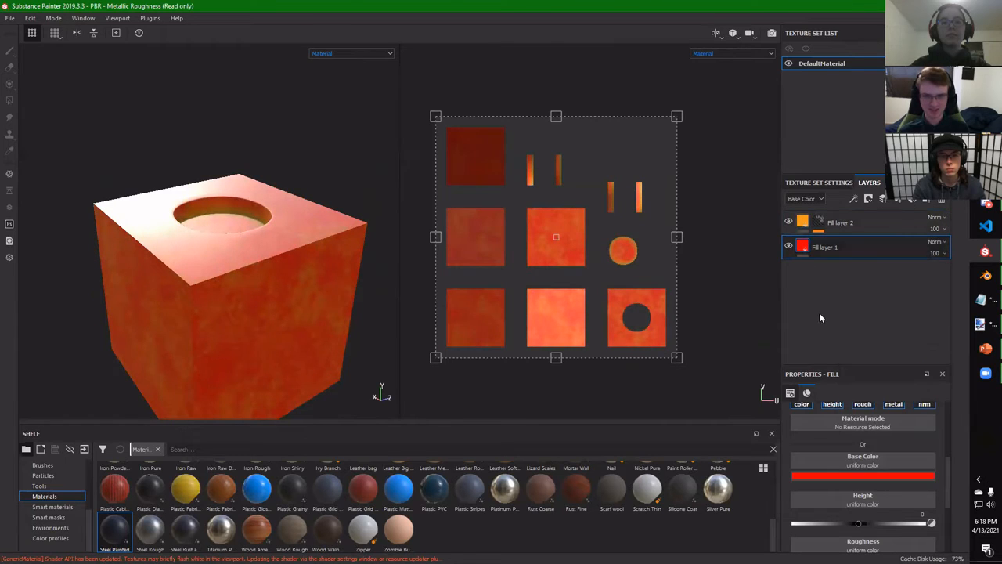
pyautogui.click(874, 470)
pyautogui.moveTo(899, 412)
pyautogui.mouseDown()
pyautogui.moveTo(902, 401)
pyautogui.moveTo(909, 415)
pyautogui.moveTo(893, 382)
pyautogui.moveTo(896, 405)
pyautogui.mouseUp()
pyautogui.keyDown('alt'); pyautogui.moveTo(238, 269); pyautogui.dragTo(266, 297); pyautogui.keyUp('alt')
# Select the Dirt generator on Fill layer 2's mask and display the Thickness mesh map in the viewports
pyautogui.click(818, 222)
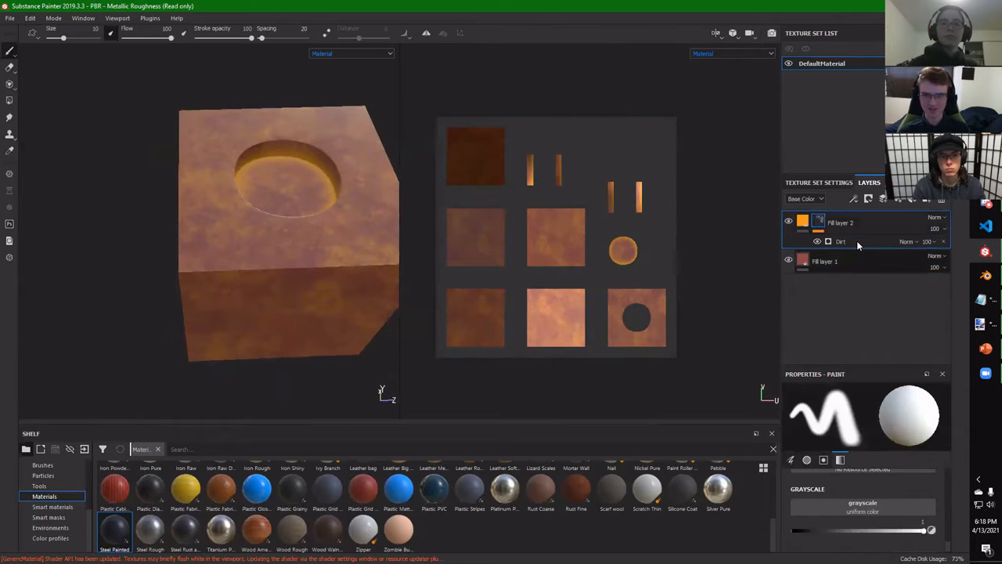
pyautogui.click(849, 242)
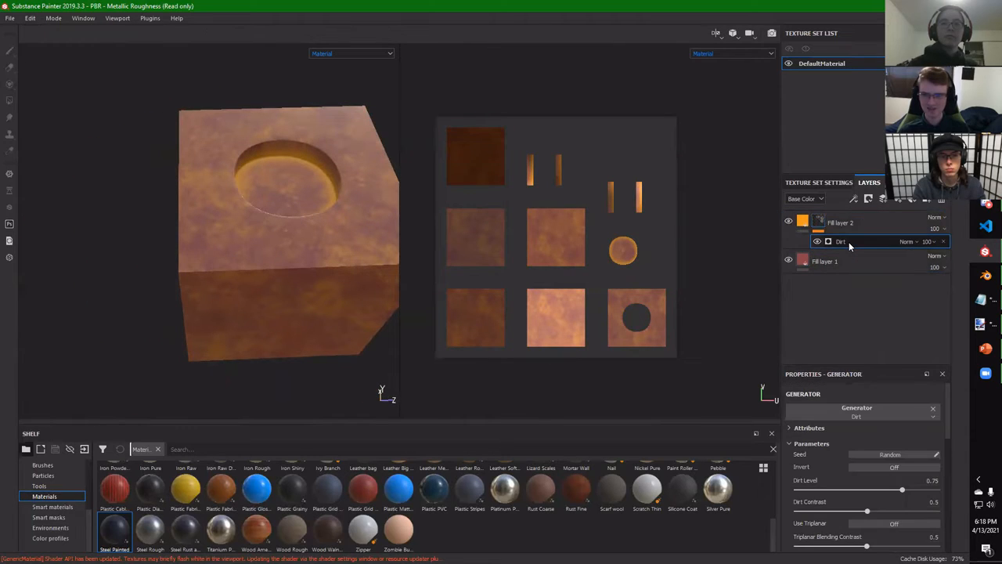
pyautogui.keyDown('alt'); pyautogui.moveTo(309, 169); pyautogui.dragTo(217, 181, button='middle'); pyautogui.keyUp('alt')
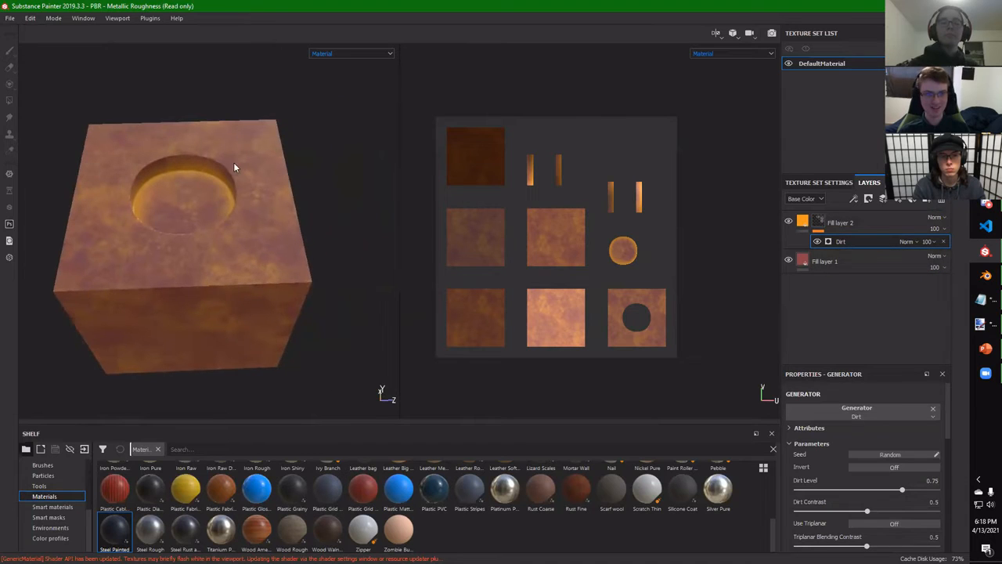
pyautogui.click(348, 53)
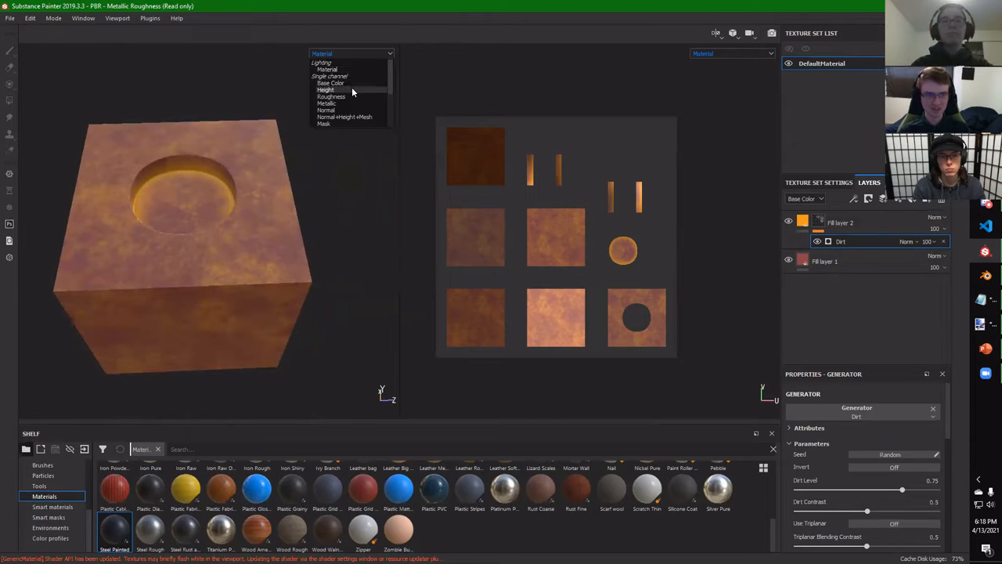
pyautogui.scroll(-3, 351, 87)
pyautogui.click(343, 83)
pyautogui.click(342, 54)
pyautogui.click(347, 116)
# Display Fill layer 2's Mask channel, inspect the dirt pattern around the box, and return to the Material view
pyautogui.click(341, 53)
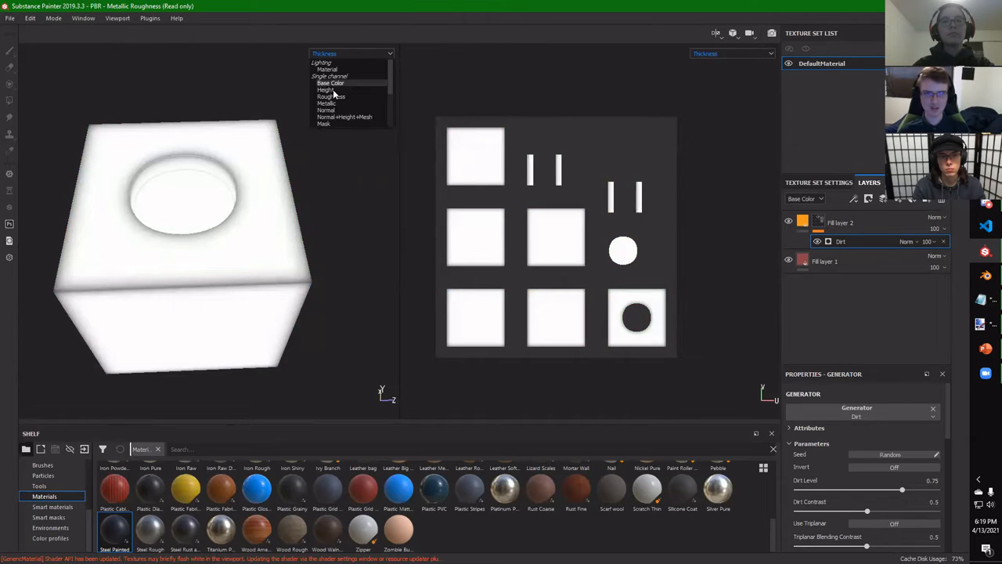
pyautogui.click(339, 122)
pyautogui.keyDown('alt'); pyautogui.moveTo(223, 226); pyautogui.dragTo(69, 119); pyautogui.keyUp('alt')
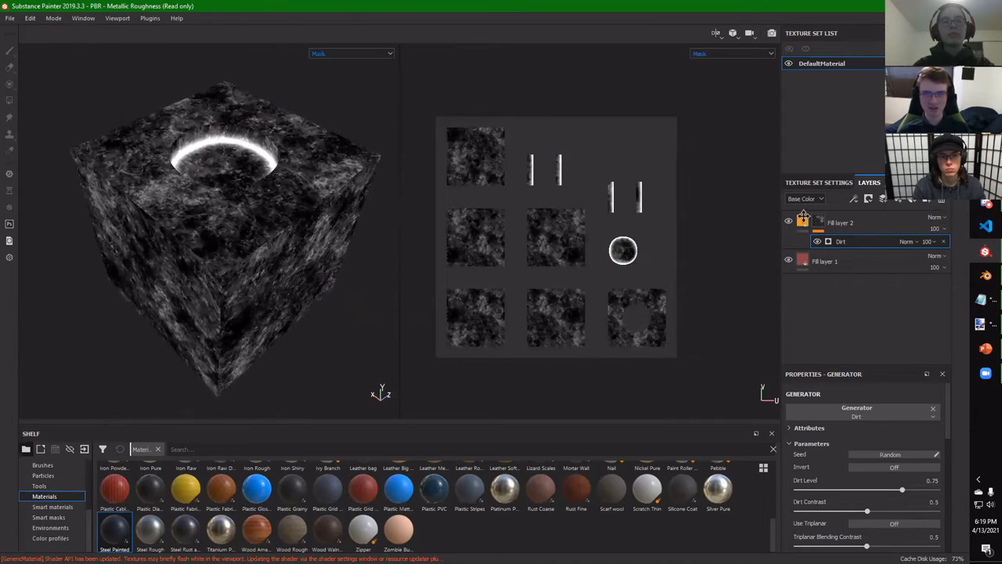
pyautogui.moveTo(803, 216)
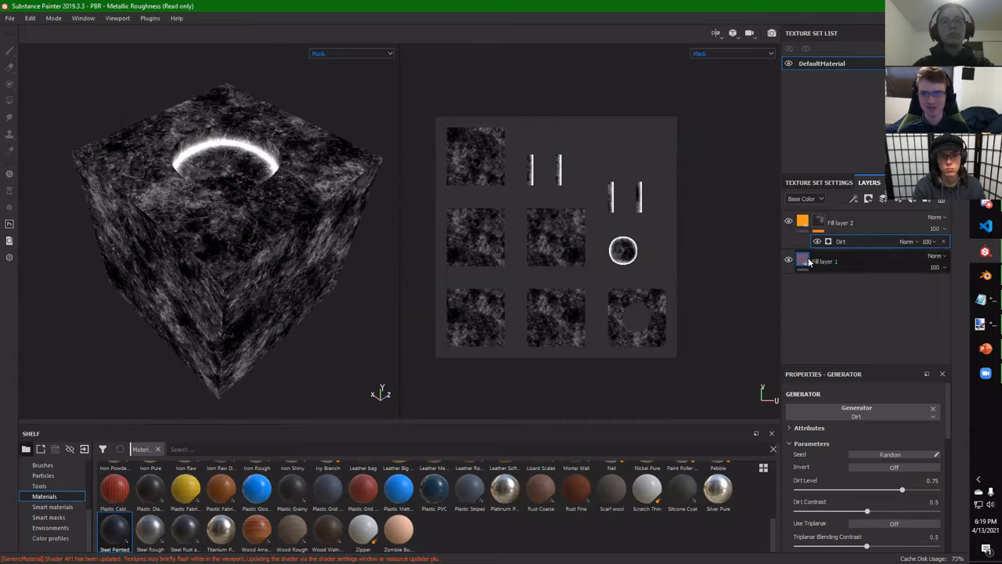
pyautogui.moveTo(286, 236)
pyautogui.keyDown('alt'); pyautogui.mouseDown()
pyautogui.moveTo(239, 117)
pyautogui.moveTo(219, 228)
pyautogui.moveTo(329, 70)
pyautogui.moveTo(341, 71)
pyautogui.mouseUp(); pyautogui.keyUp('alt')
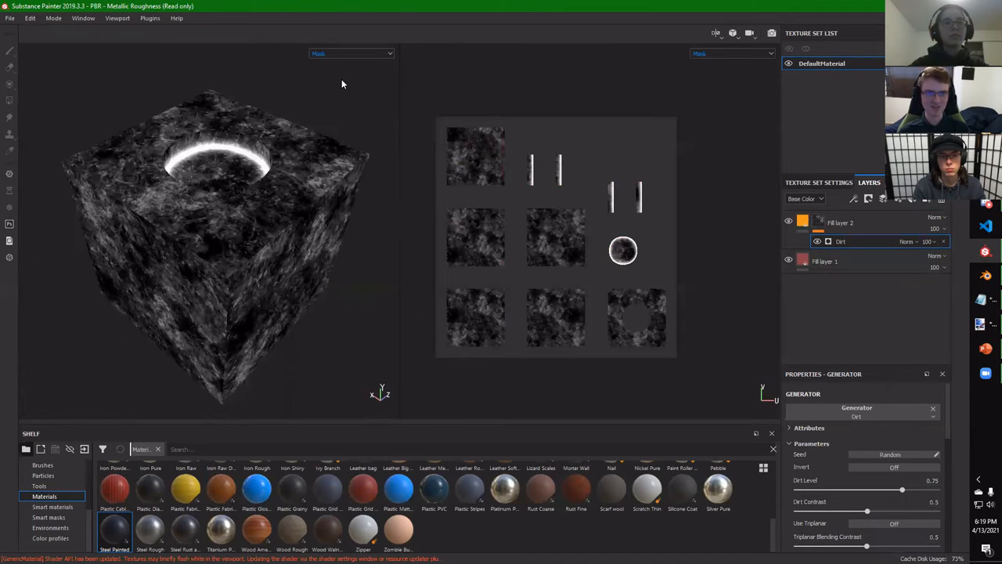
pyautogui.click(345, 54)
pyautogui.click(337, 69)
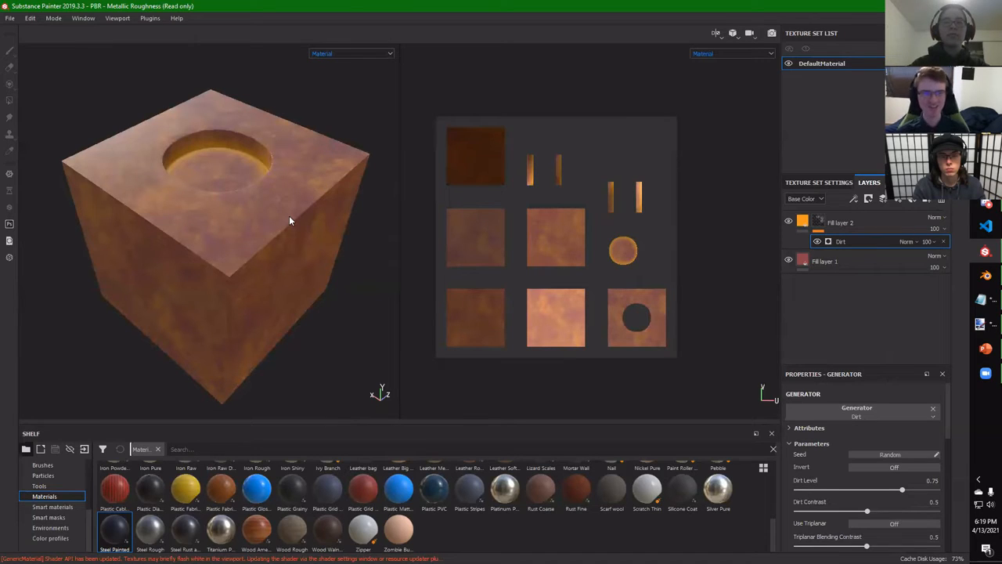
pyautogui.keyDown('alt'); pyautogui.moveTo(285, 191); pyautogui.dragTo(196, 226); pyautogui.keyUp('alt')
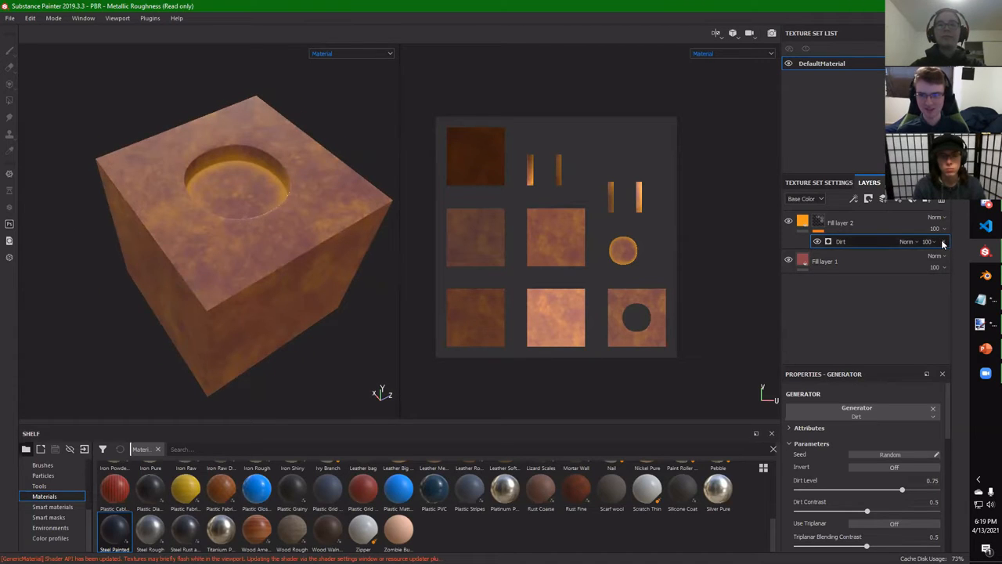
# Replace the Dirt generator on Fill layer 2's mask with a Metal Edge Wear generator
pyautogui.press('Delete')
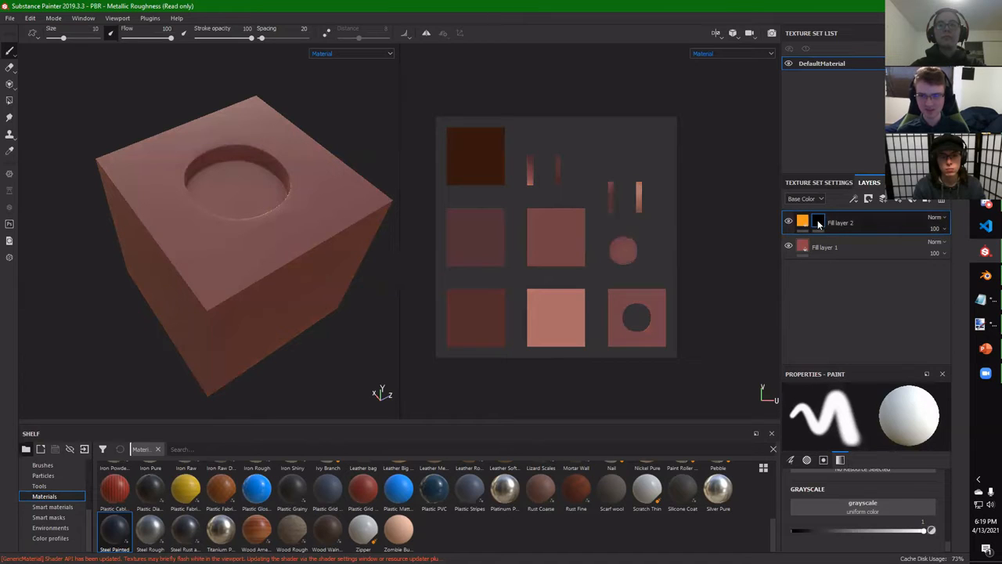
pyautogui.rightClick(819, 224)
pyautogui.click(866, 421)
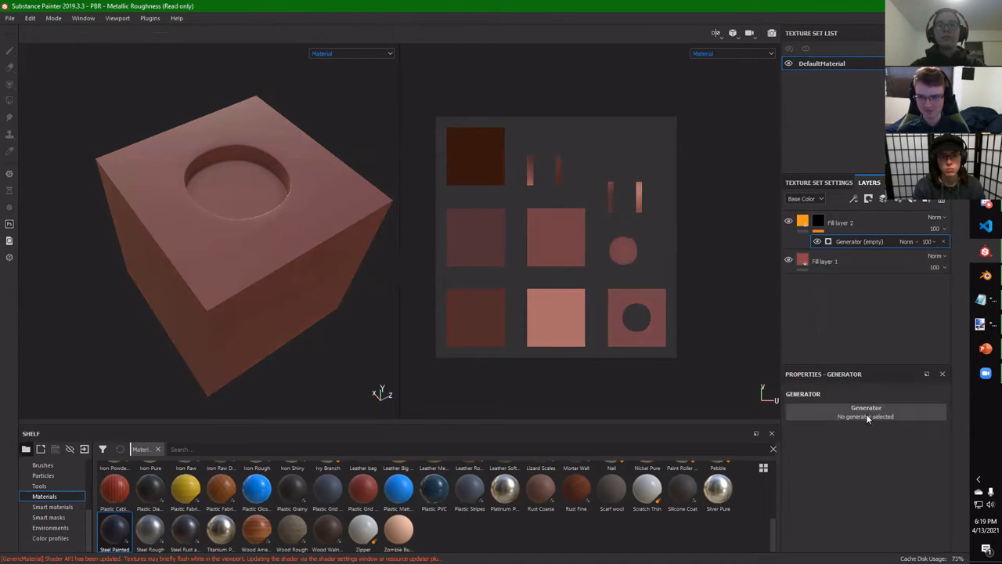
pyautogui.click(866, 417)
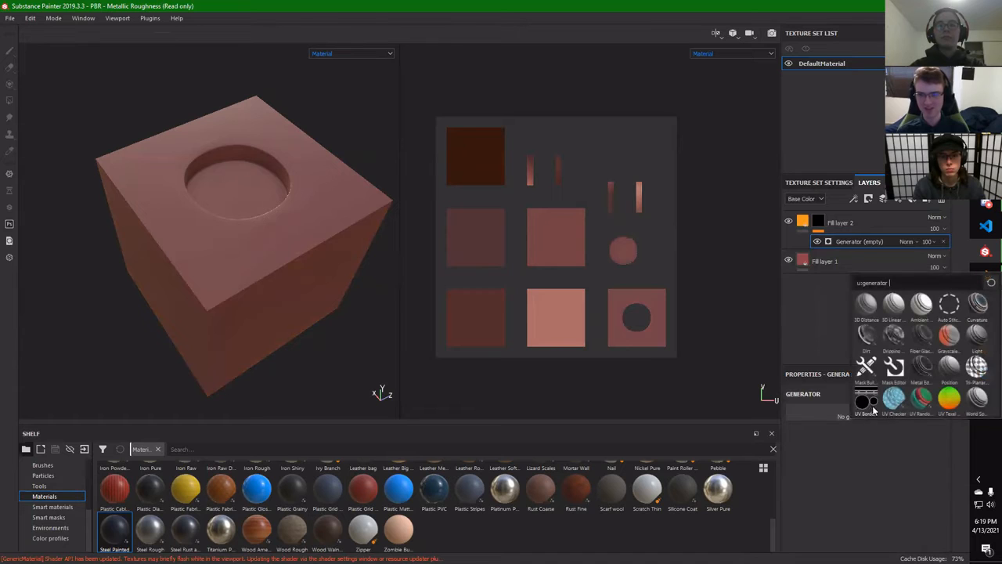
pyautogui.click(922, 368)
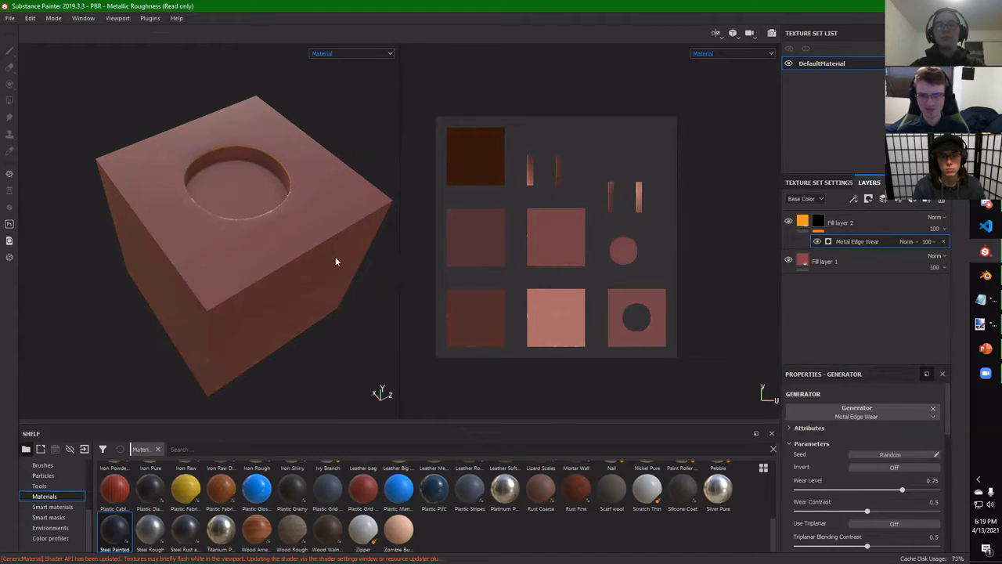
# Inspect the box's edges in the Thickness mesh map and compare them with the edge wear in the Material view
pyautogui.keyDown('alt'); pyautogui.moveTo(261, 224); pyautogui.dragTo(339, 112); pyautogui.keyUp('alt')
pyautogui.click(345, 53)
pyautogui.scroll(-3, 342, 118)
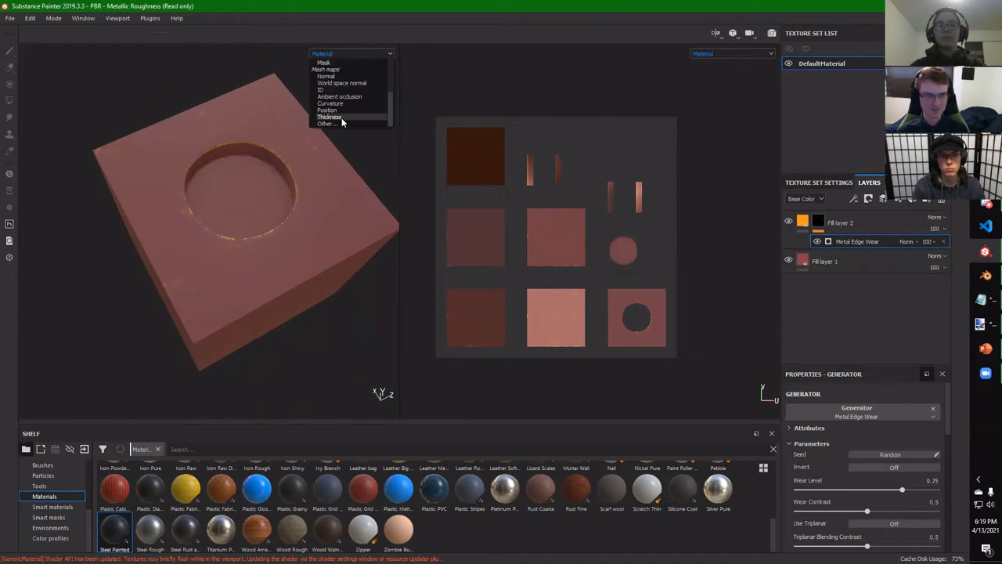
pyautogui.click(341, 118)
pyautogui.keyDown('alt'); pyautogui.moveTo(277, 269); pyautogui.dragTo(345, 85); pyautogui.keyUp('alt')
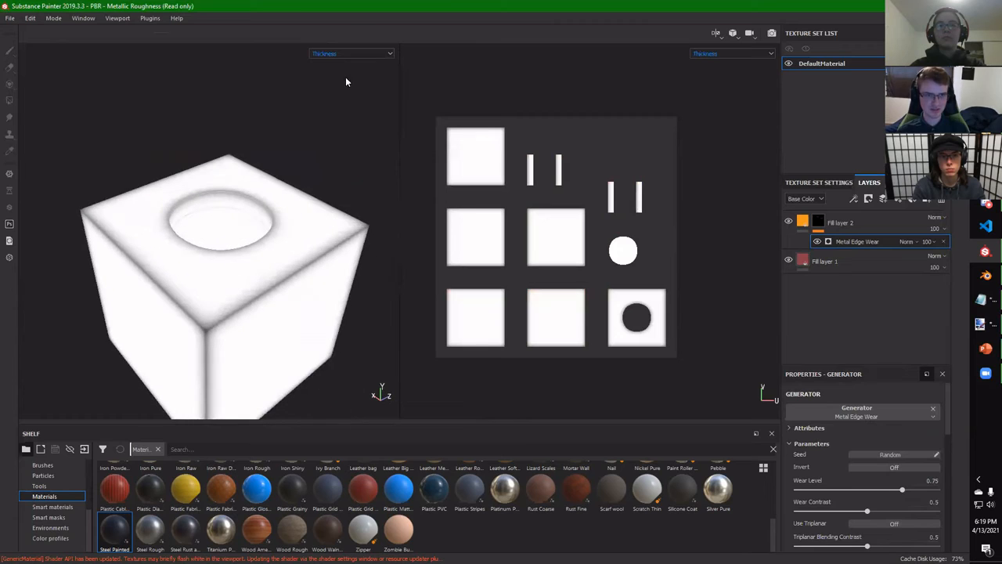
pyautogui.click(352, 53)
pyautogui.scroll(5, 344, 74)
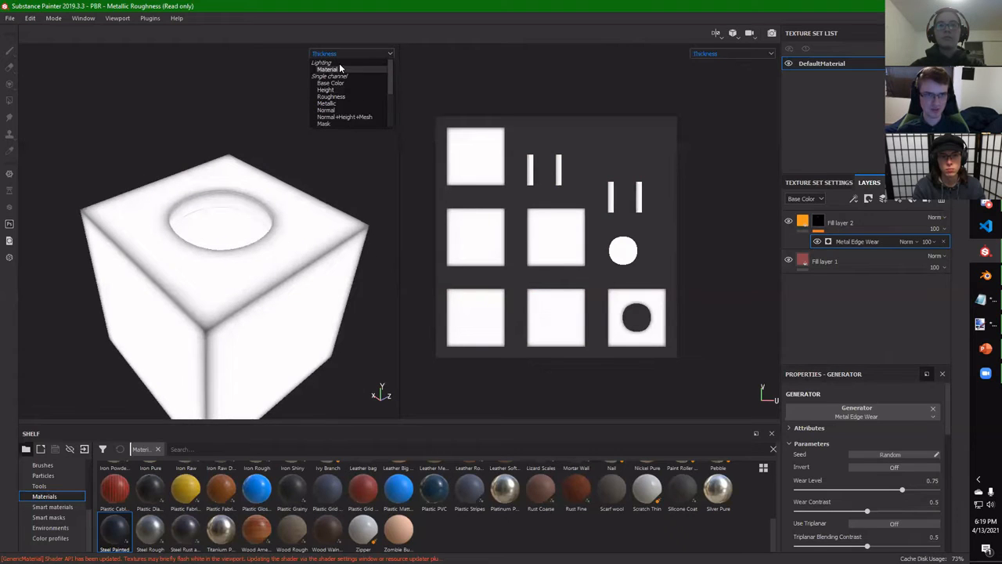
pyautogui.click(339, 69)
pyautogui.keyDown('alt'); pyautogui.moveTo(274, 190); pyautogui.dragTo(286, 215); pyautogui.keyUp('alt')
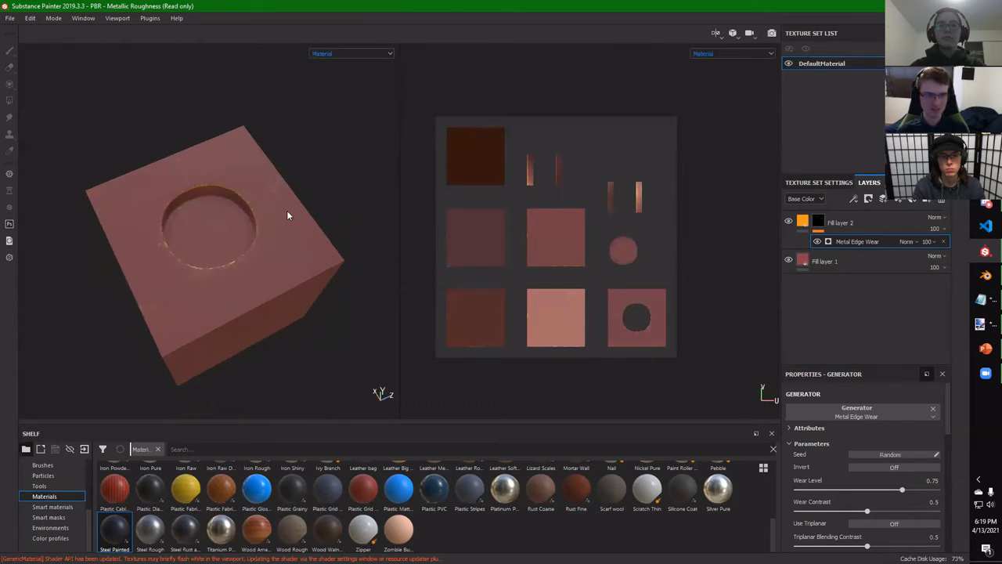
# Review the Metal Edge Wear generator's parameters, including edges smoothness, ambient occlusion masking and curvature weight
pyautogui.scroll(-5, 861, 430)
pyautogui.scroll(-3, 854, 430)
pyautogui.scroll(4, 853, 431)
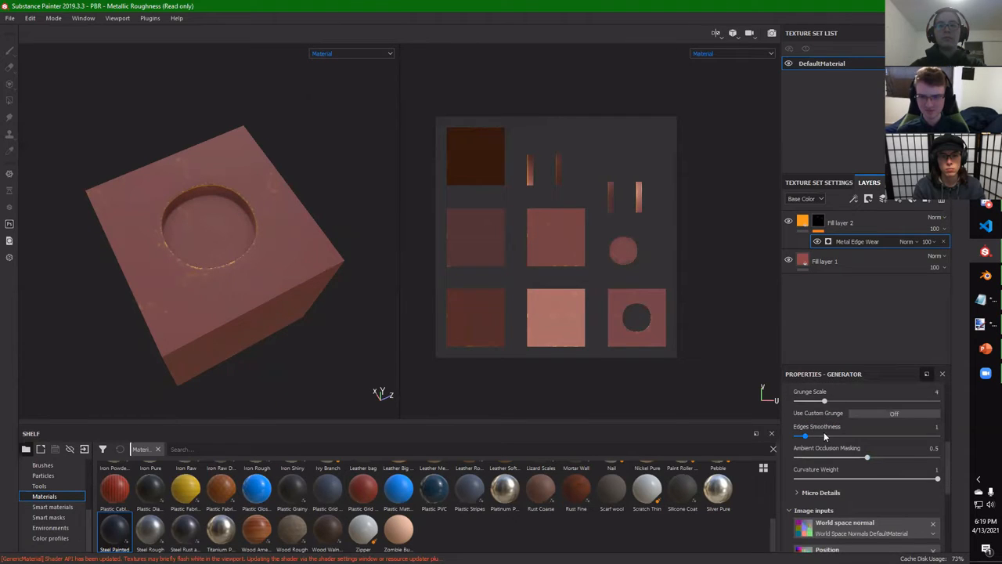
pyautogui.scroll(-1, 840, 437)
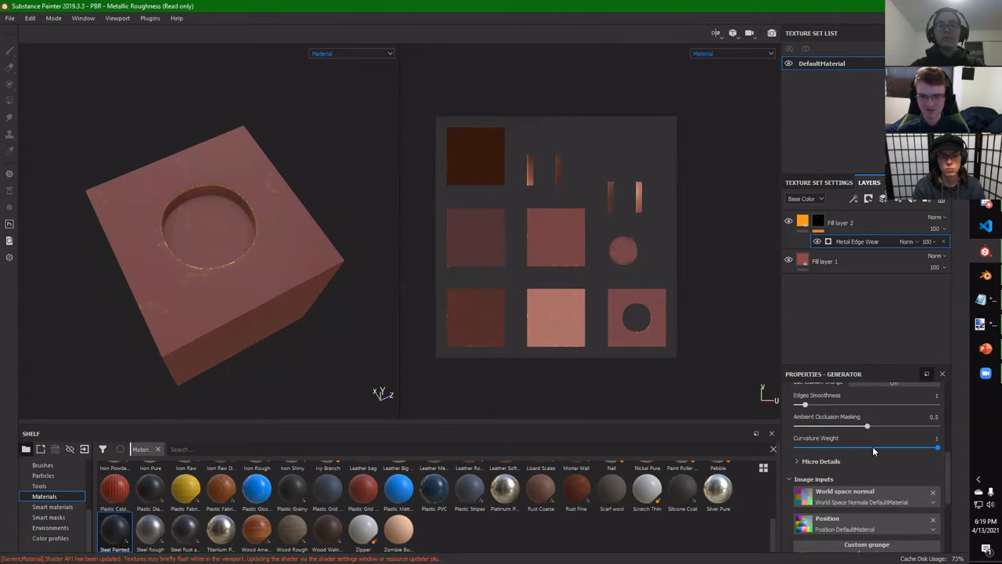
pyautogui.moveTo(211, 282)
pyautogui.keyDown('alt'); pyautogui.mouseDown()
pyautogui.moveTo(248, 293)
pyautogui.moveTo(213, 270)
pyautogui.mouseUp(); pyautogui.keyUp('alt')
pyautogui.scroll(-3, 213, 270)
pyautogui.scroll(3, 212, 271)
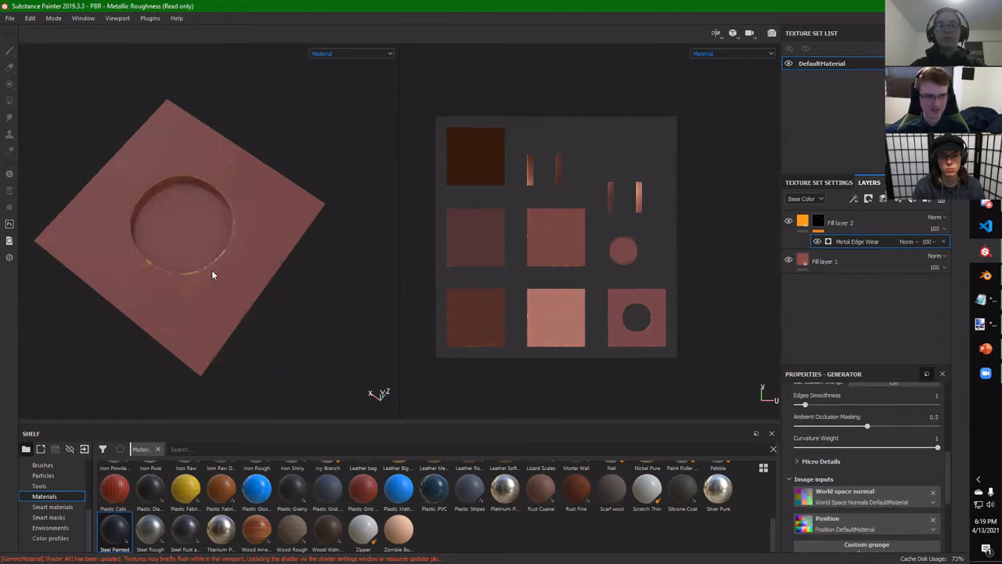
# Inspect the edge wear around the circular recess and the box's outer edges, and select Fill layer 2's fill
pyautogui.scroll(3, 212, 269)
pyautogui.keyDown('alt'); pyautogui.moveTo(203, 235); pyautogui.dragTo(276, 162); pyautogui.keyUp('alt')
pyautogui.scroll(2, 276, 158)
pyautogui.scroll(-5, 276, 158)
pyautogui.keyDown('alt'); pyautogui.moveTo(298, 233); pyautogui.dragTo(239, 191, button='middle'); pyautogui.keyUp('alt')
pyautogui.keyDown('alt'); pyautogui.moveTo(240, 191); pyautogui.dragTo(241, 170); pyautogui.keyUp('alt')
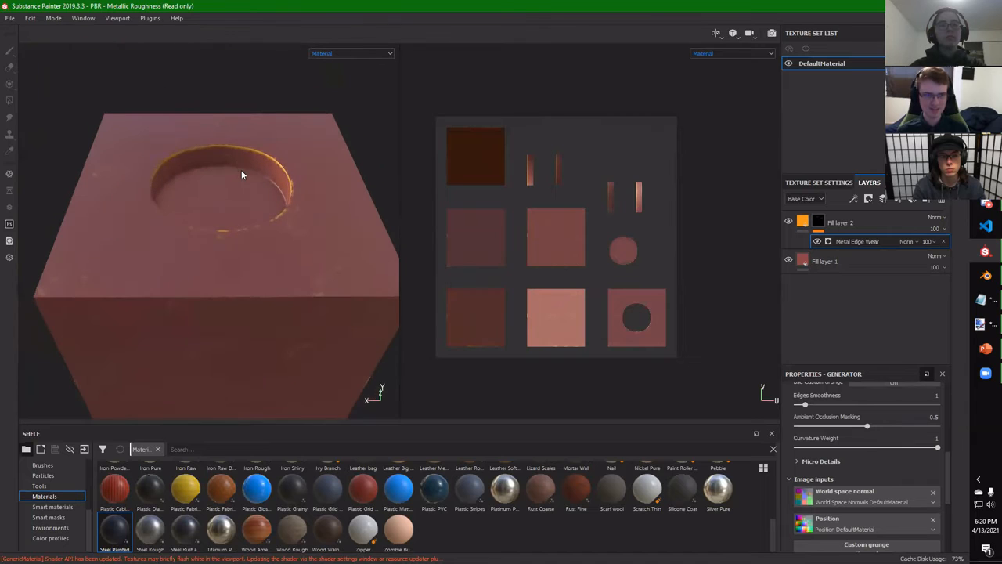
pyautogui.scroll(-4, 261, 203)
pyautogui.keyDown('alt'); pyautogui.moveTo(261, 203); pyautogui.dragTo(217, 242); pyautogui.keyUp('alt')
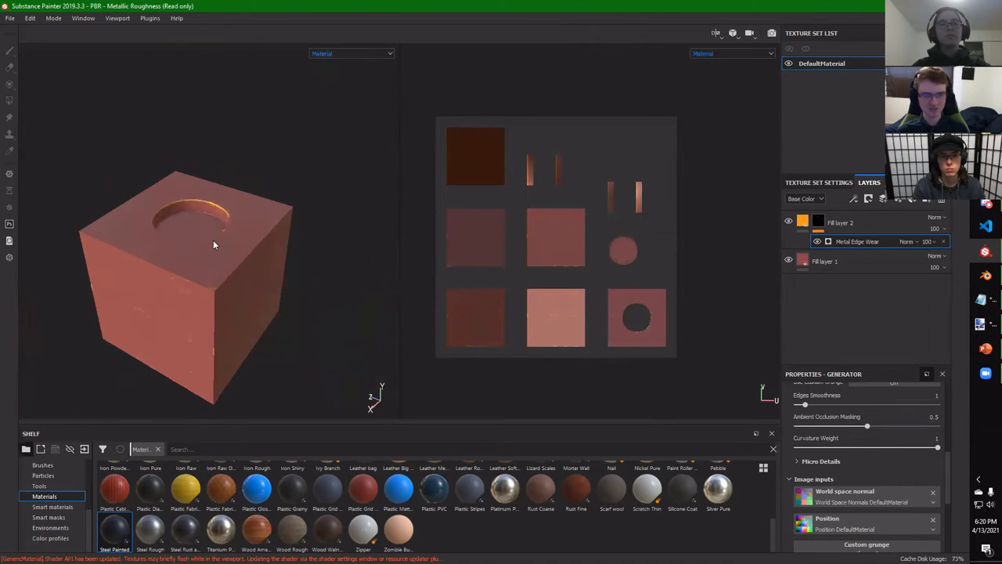
pyautogui.keyDown('alt'); pyautogui.moveTo(207, 262); pyautogui.dragTo(242, 277, button='middle'); pyautogui.keyUp('alt')
pyautogui.keyDown('alt'); pyautogui.moveTo(242, 277); pyautogui.dragTo(266, 282); pyautogui.keyUp('alt')
pyautogui.keyDown('alt'); pyautogui.moveTo(266, 282); pyautogui.dragTo(208, 276, button='middle'); pyautogui.keyUp('alt')
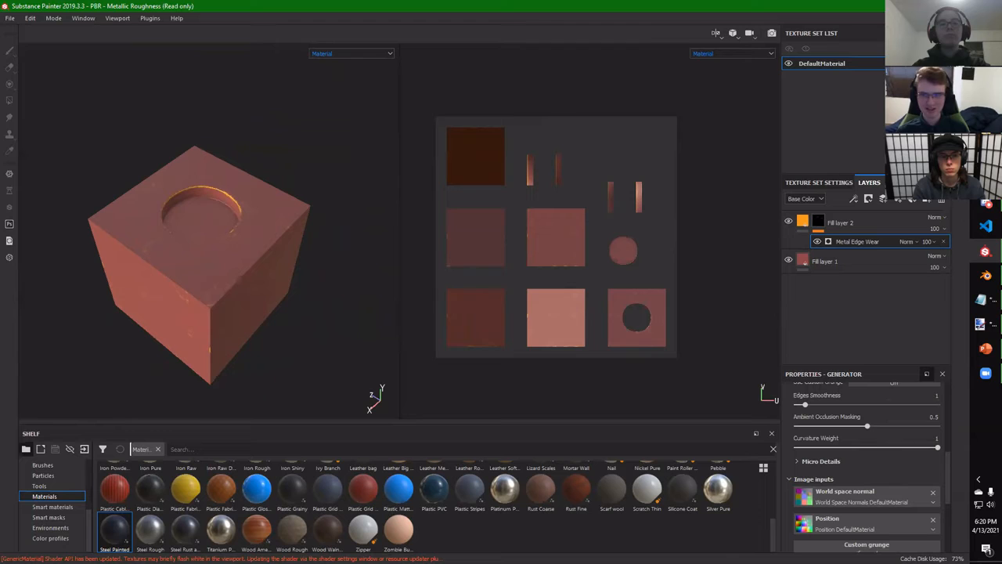
pyautogui.click(800, 224)
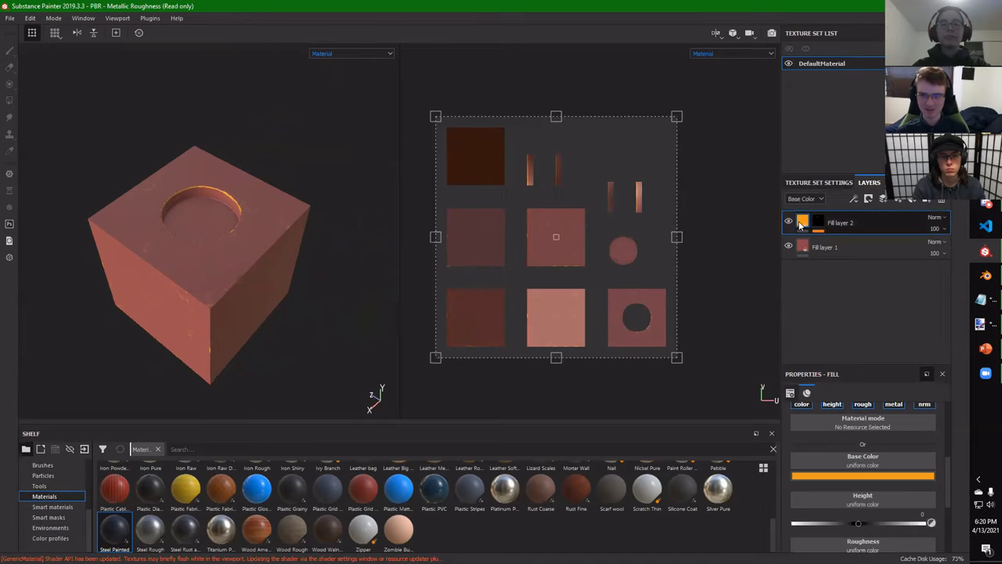
# Switch to Blender and start a new General file without saving the current one
pyautogui.click(985, 350)
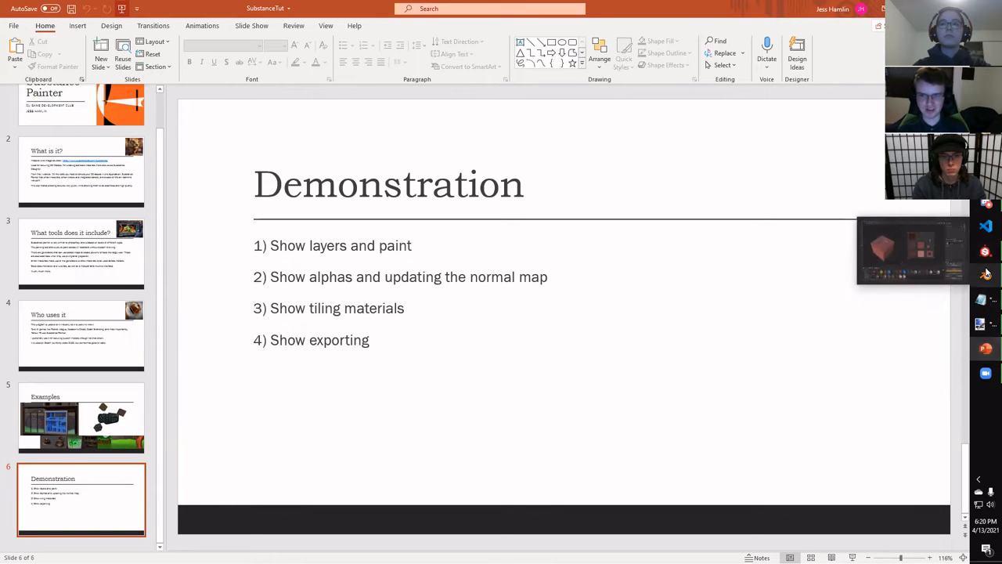
pyautogui.hotkey('alt', 'Tab')
pyautogui.click(22, 19)
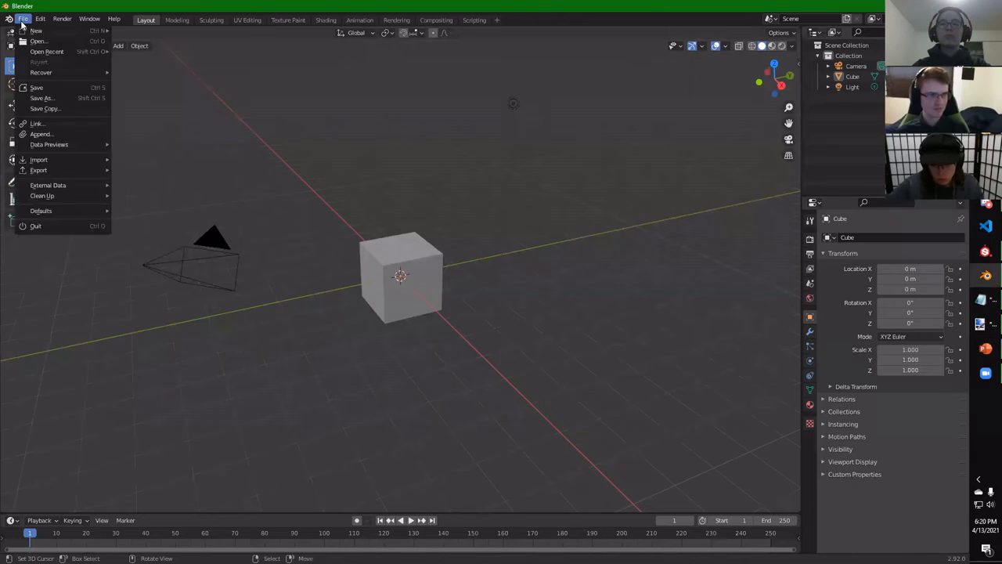
pyautogui.moveTo(53, 37)
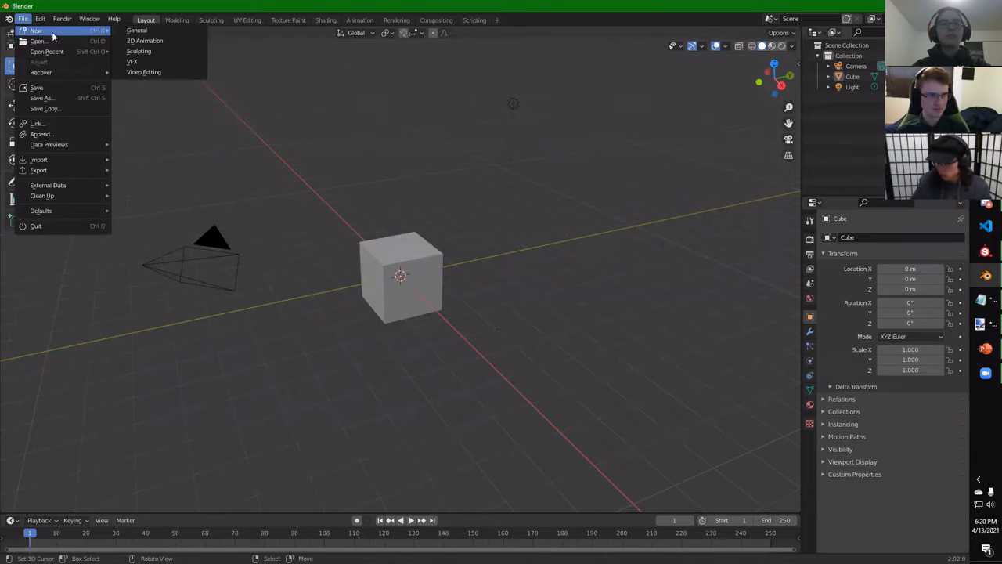
pyautogui.click(142, 34)
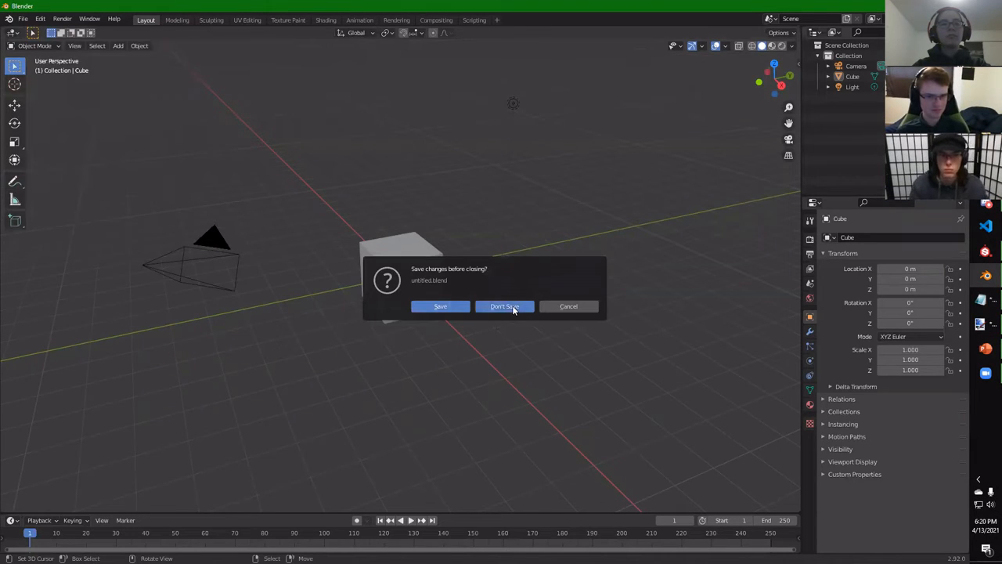
pyautogui.click(512, 307)
# Delete the default camera, light and cube from the scene
pyautogui.click(182, 259)
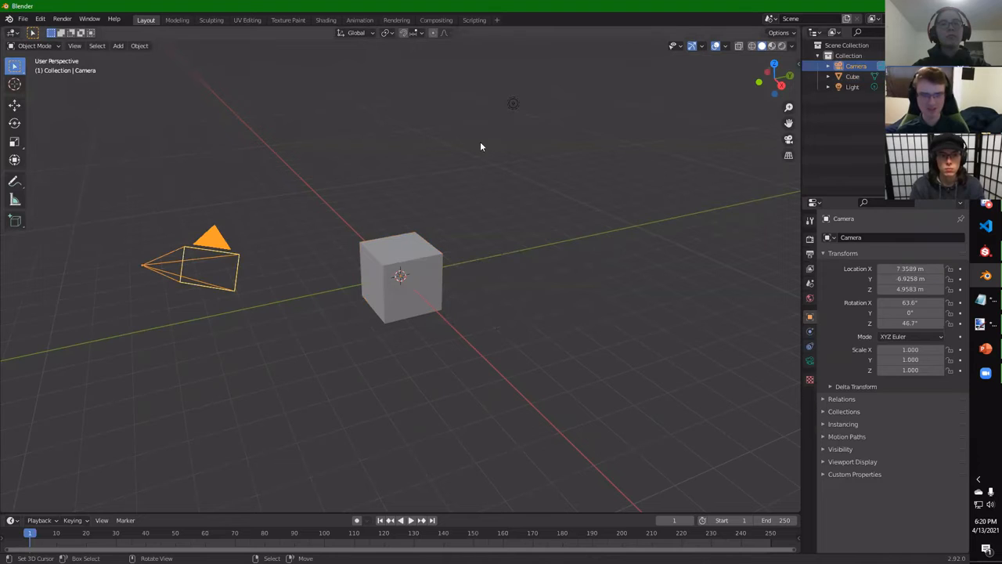
pyautogui.press('Delete')
pyautogui.click(512, 102)
pyautogui.press('Delete')
pyautogui.click(432, 249)
pyautogui.press('Delete')
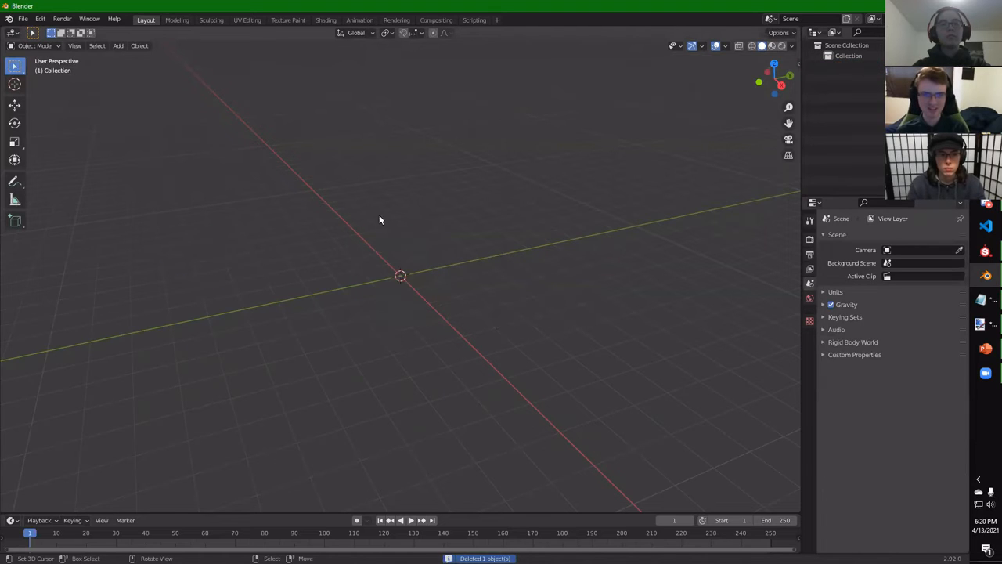
# Add a plane mesh and enter Edit Mode with edge selection active
pyautogui.click(119, 46)
pyautogui.moveTo(133, 58)
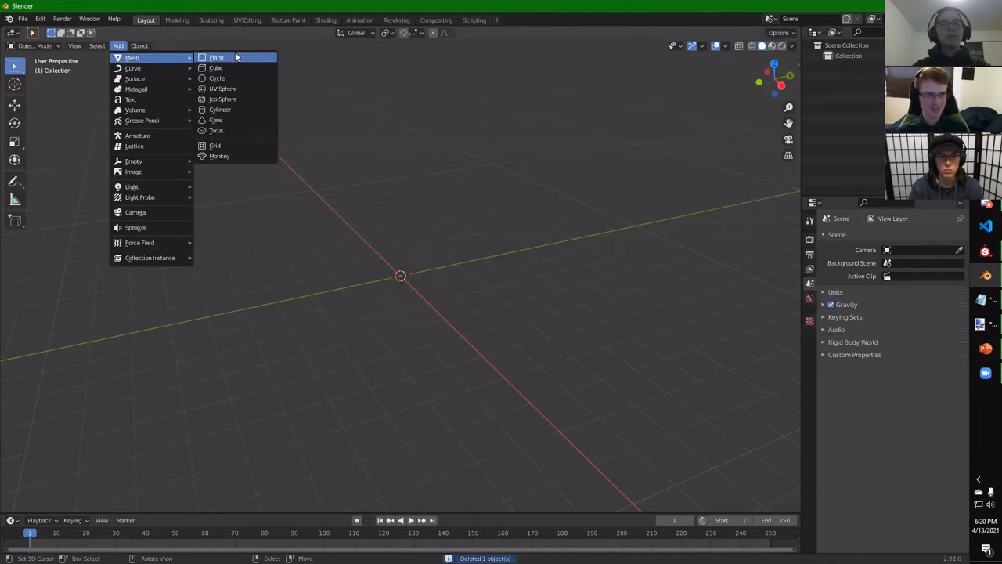
pyautogui.click(235, 57)
pyautogui.moveTo(448, 232); pyautogui.dragTo(427, 268, button='middle')
pyautogui.moveTo(503, 266); pyautogui.dragTo(79, 43, button='middle')
pyautogui.press('Tab')
pyautogui.moveTo(264, 139); pyautogui.dragTo(398, 251, button='middle')
pyautogui.press('2')
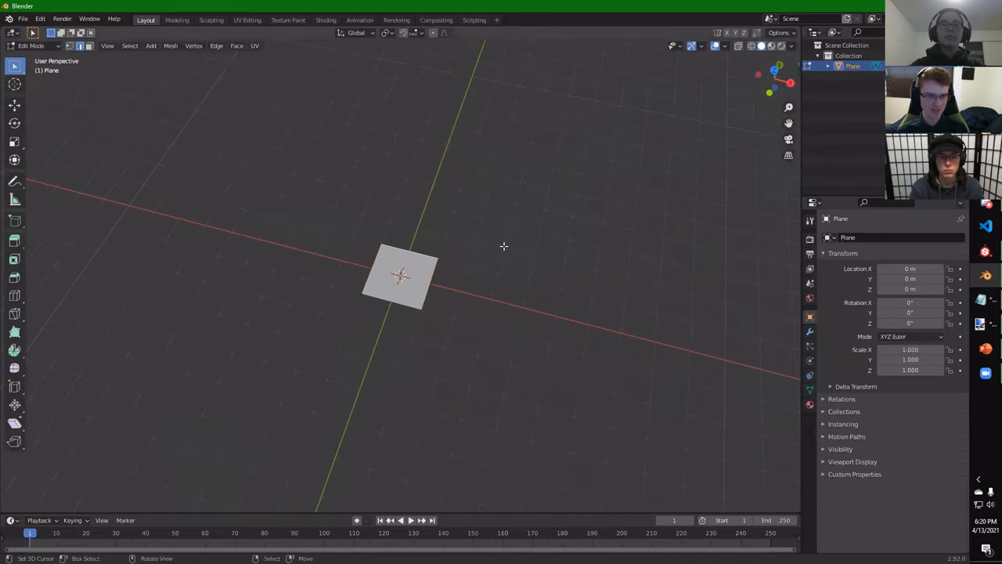
# Extrude the plane's two opposite edges outward along Y by one square each to form a row of three squares
pyautogui.scroll(3, 503, 246)
pyautogui.scroll(-1, 478, 252)
pyautogui.moveTo(559, 300); pyautogui.dragTo(686, 303, button='middle')
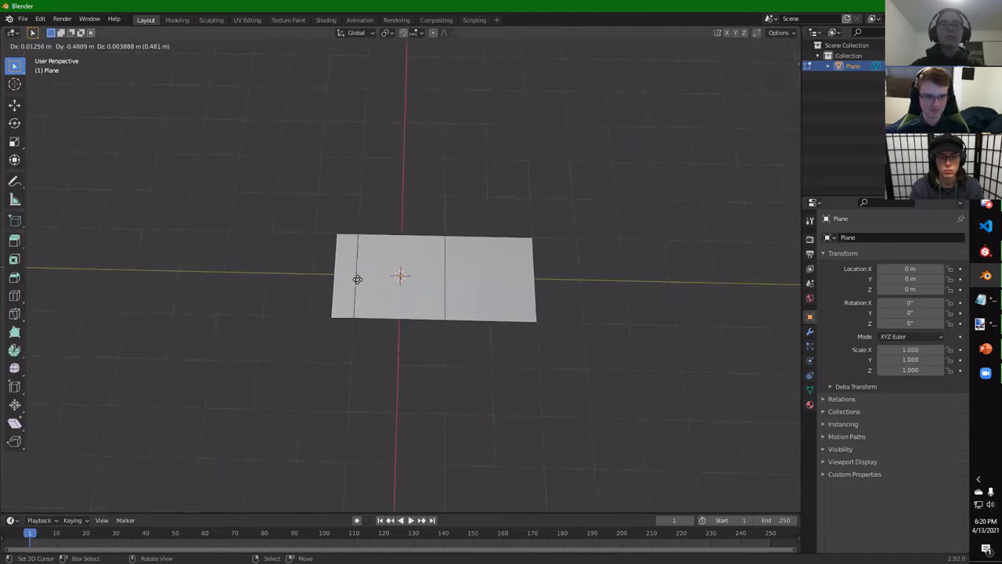
pyautogui.click(305, 282)
# Extrude both long sides of the three-square row outward along X by one square to complete a 3×3 grid
pyautogui.click(454, 321)
pyautogui.keyDown('shift'); pyautogui.click(321, 319); pyautogui.keyUp('shift')
pyautogui.press('g')
pyautogui.press('y')
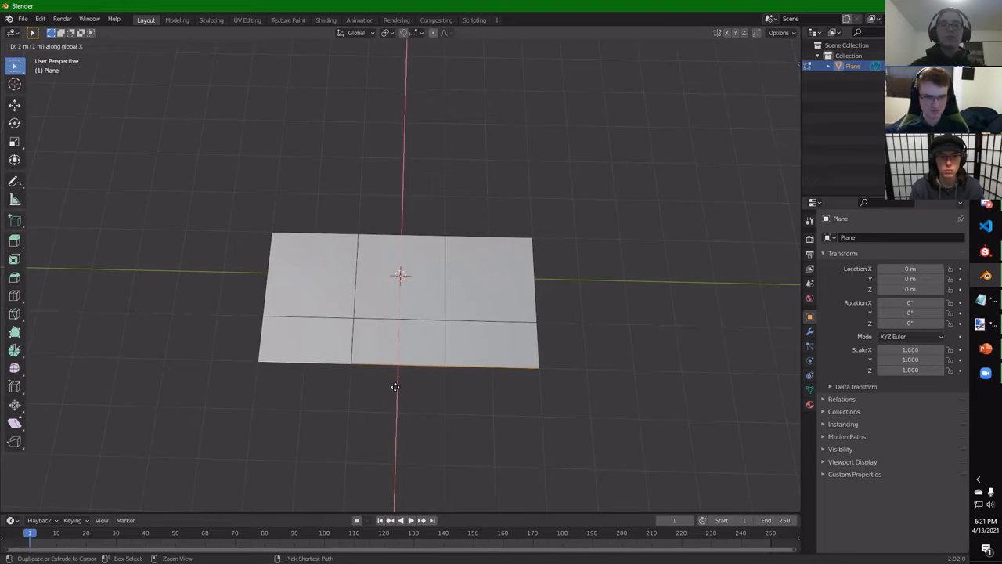
pyautogui.click(393, 414)
pyautogui.keyDown('shift'); pyautogui.click(411, 237); pyautogui.keyUp('shift')
pyautogui.keyDown('shift'); pyautogui.click(334, 235); pyautogui.keyUp('shift')
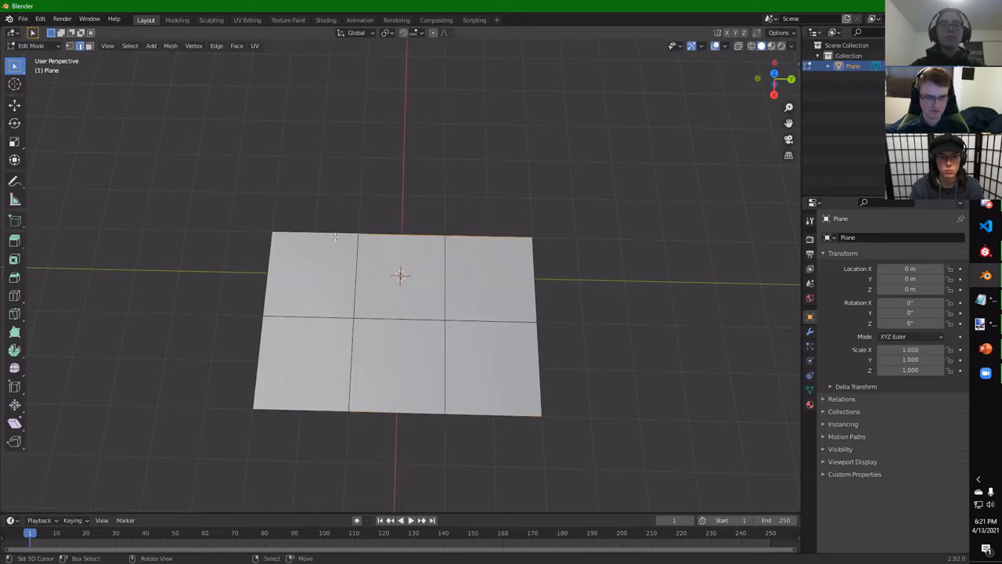
pyautogui.press('e')
pyautogui.press('x')
pyautogui.click(332, 188)
pyautogui.moveTo(333, 190); pyautogui.dragTo(547, 214, button='middle')
pyautogui.moveTo(804, 35); pyautogui.dragTo(635, 143, button='middle')
pyautogui.rightClick(395, 279)
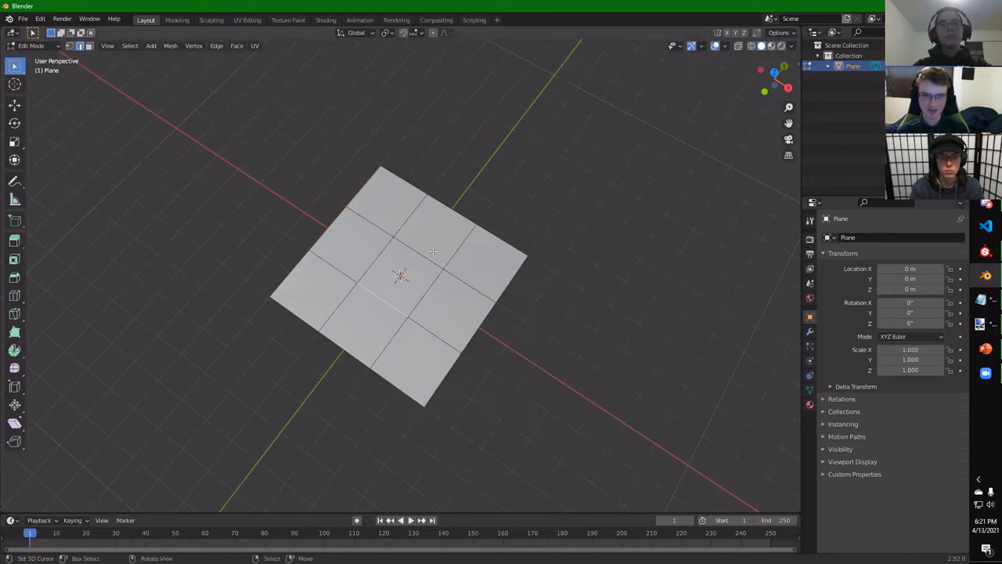
pyautogui.scroll(4, 415, 254)
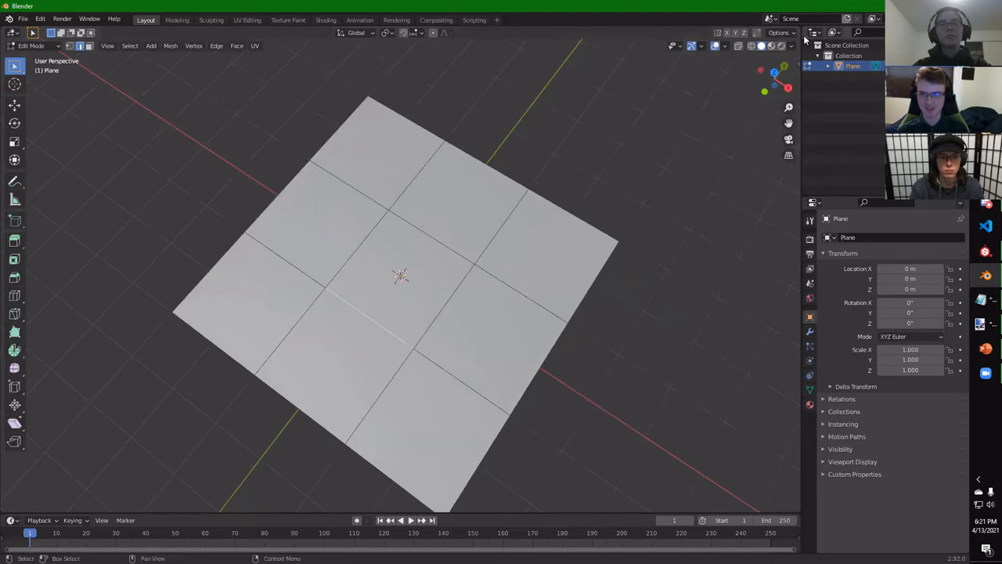
pyautogui.rightClick(802, 39)
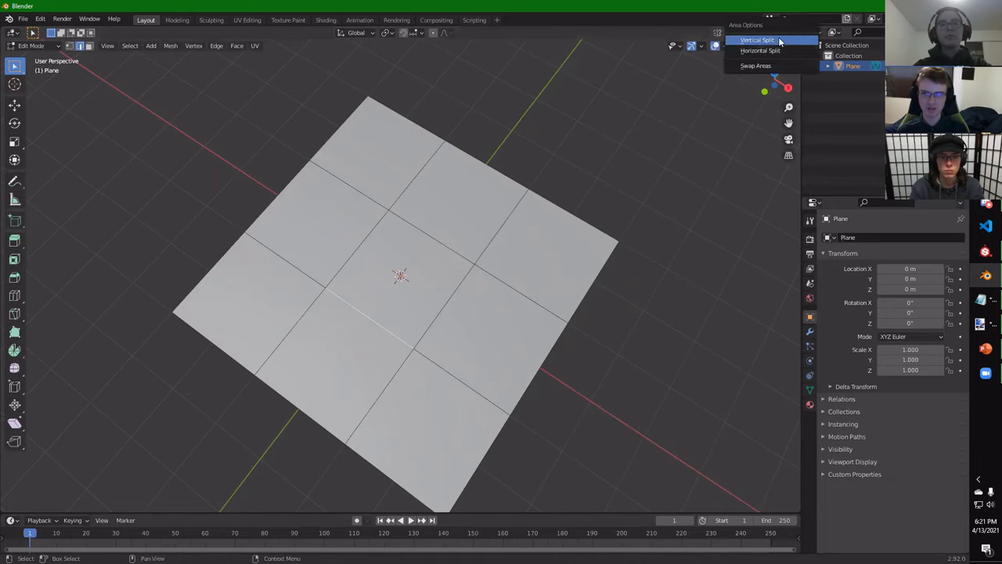
pyautogui.click(773, 50)
pyautogui.press('Escape')
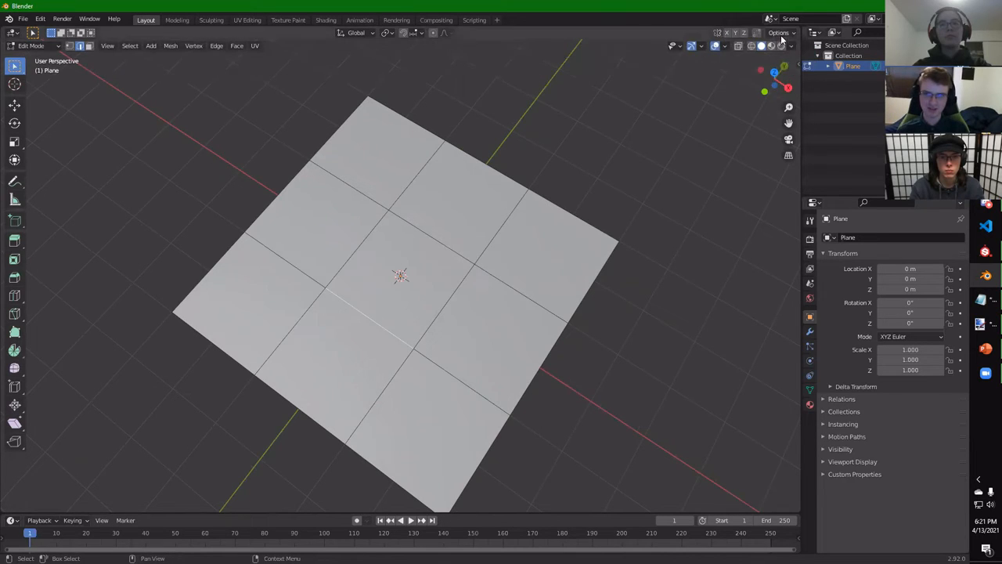
# Split the 3D viewport vertically and change the new area to a UV Editor
pyautogui.rightClick(799, 40)
pyautogui.click(797, 41)
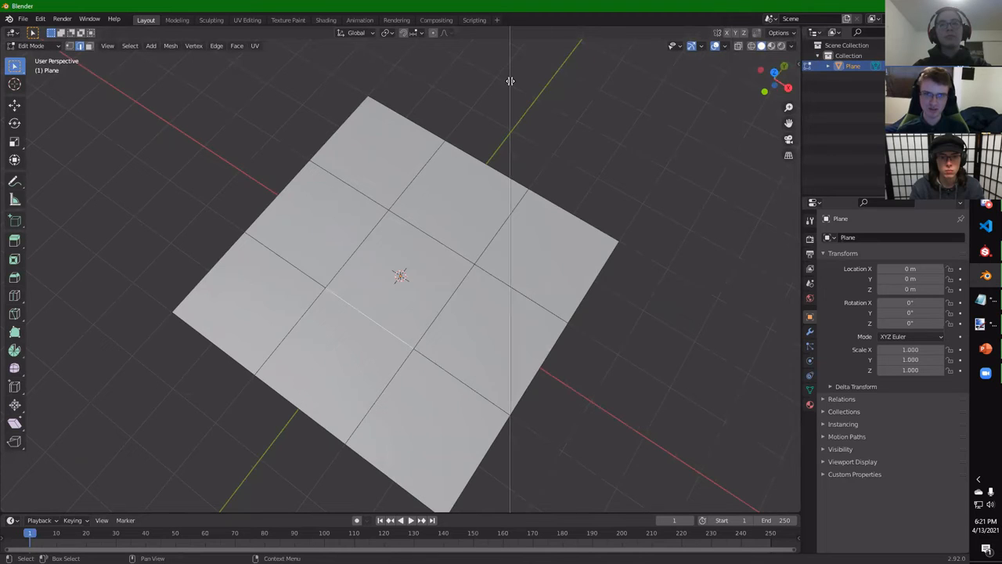
pyautogui.click(512, 82)
pyautogui.click(524, 32)
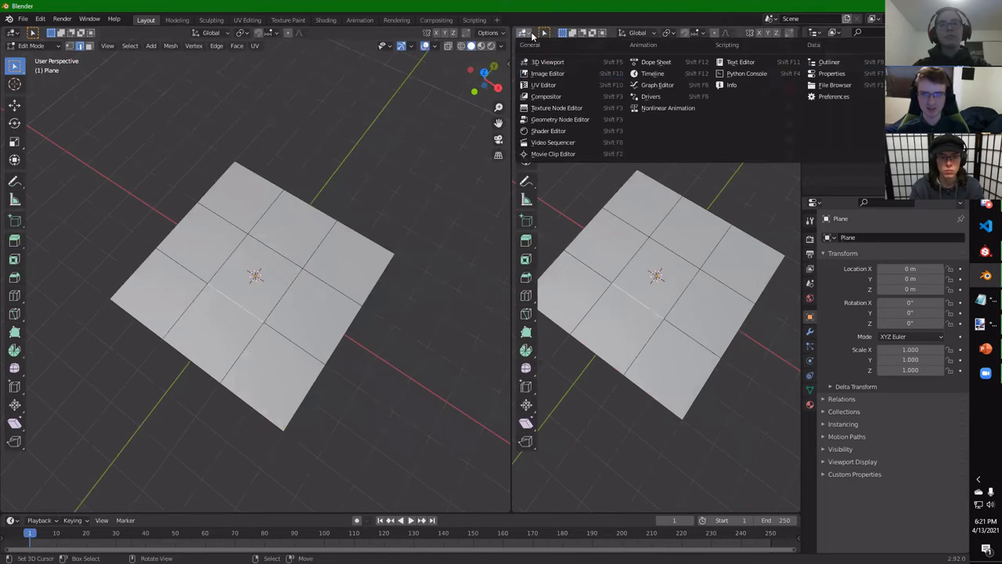
pyautogui.click(557, 85)
# Unwrap all faces of the plane with the standard Unwrap operation
pyautogui.press('a')
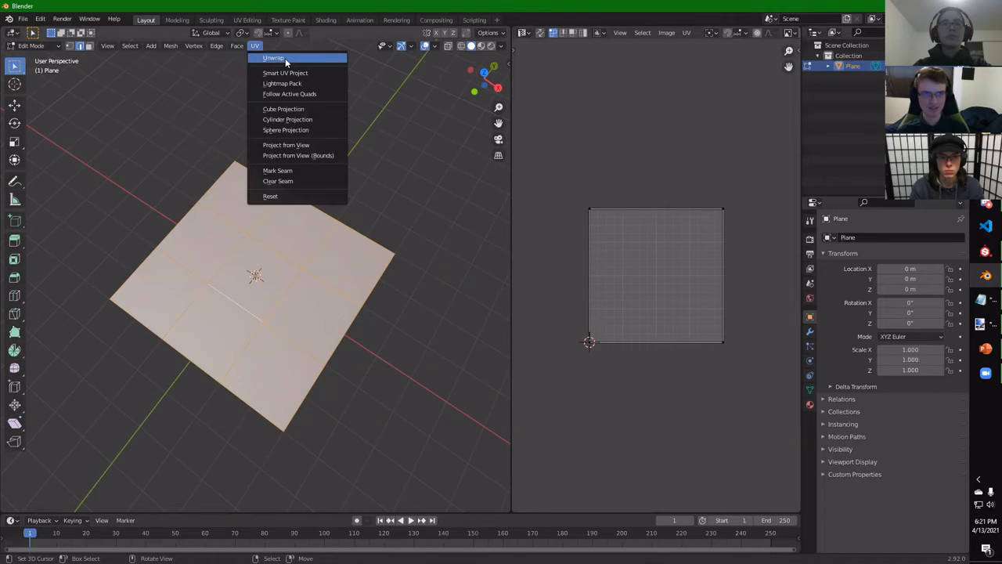
pyautogui.click(285, 58)
pyautogui.scroll(1, 711, 270)
pyautogui.scroll(-1, 711, 270)
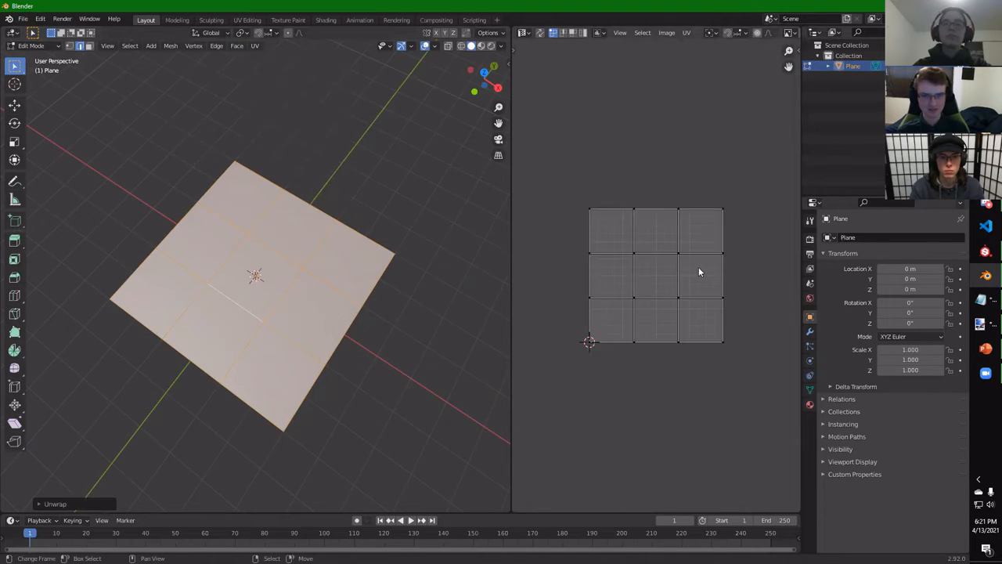
# Scale up the plane's entire UV layout until the centre square fills the UV tile
pyautogui.click(660, 263)
pyautogui.press('a')
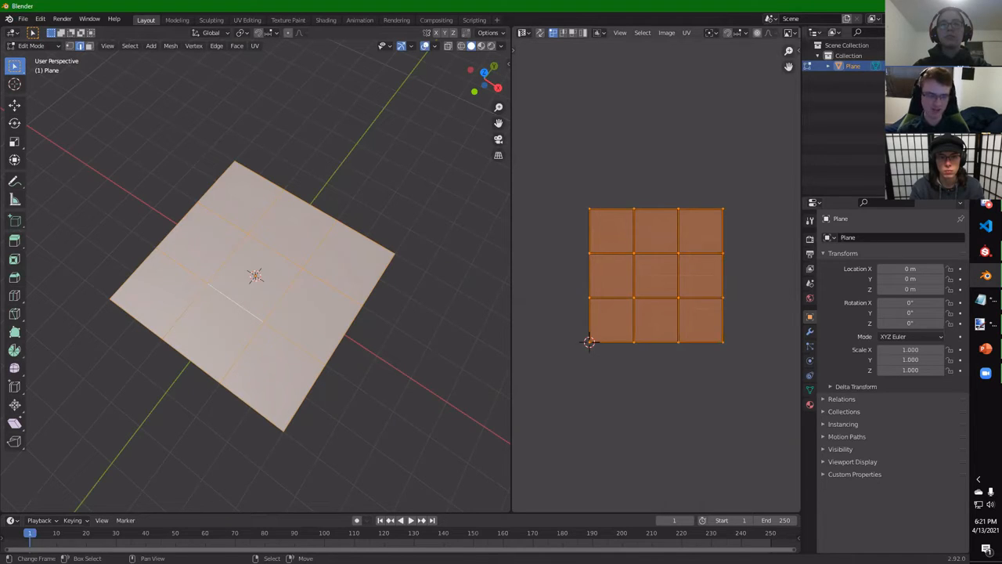
pyautogui.press('s')
pyautogui.click(659, 257)
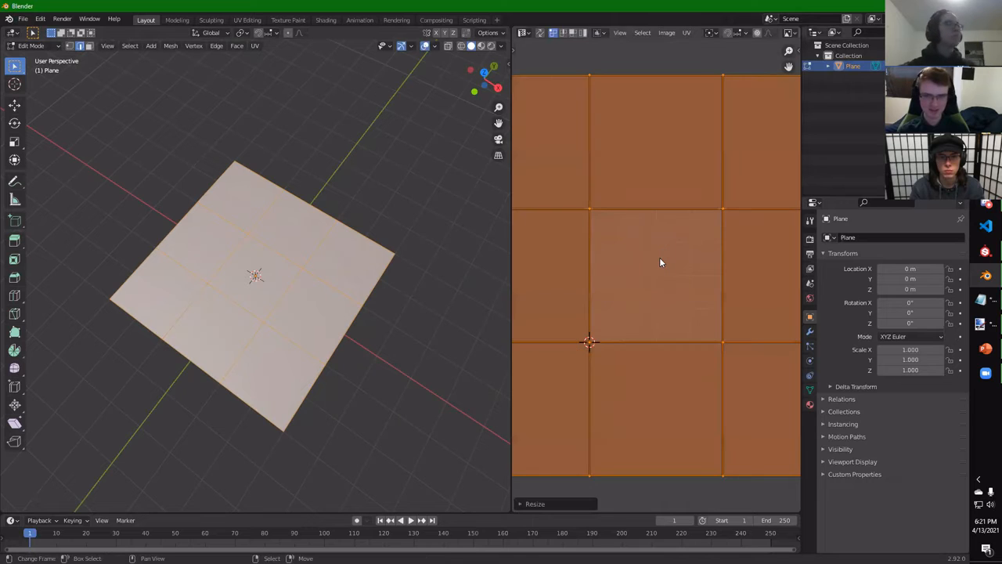
pyautogui.scroll(-1, 613, 187)
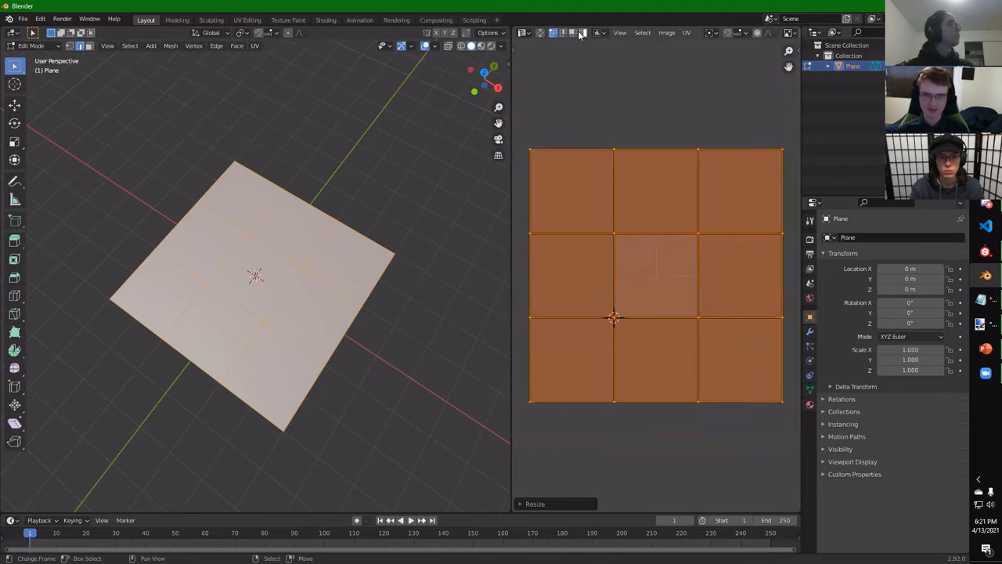
# Split the top-left UV face from the layout and move it by 1, -1 onto the centre square
pyautogui.click(559, 177)
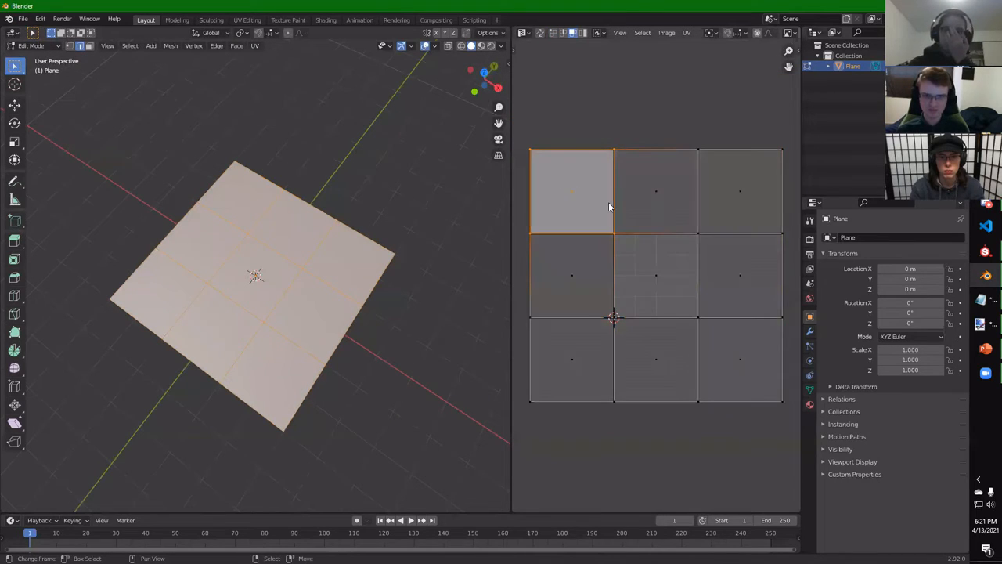
pyautogui.click(687, 33)
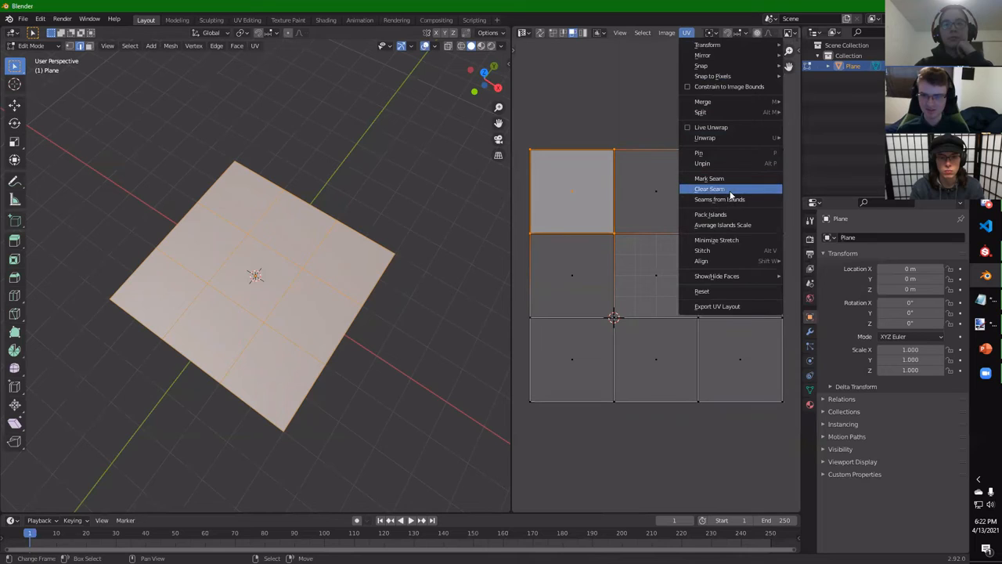
pyautogui.moveTo(724, 113)
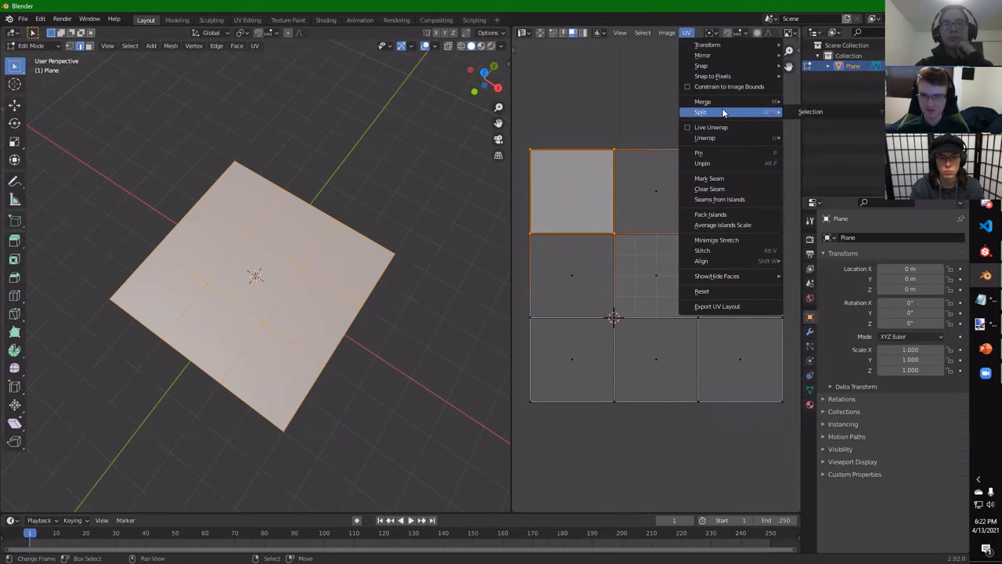
pyautogui.click(811, 113)
pyautogui.press('g')
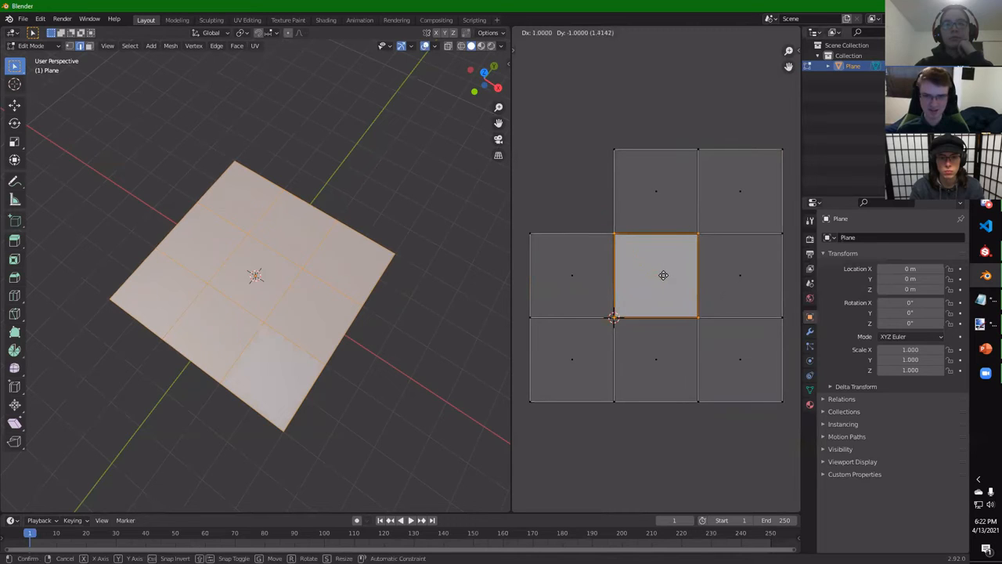
pyautogui.click(657, 274)
# Split the middle-left UV face from the rest of the layout
pyautogui.click(592, 278)
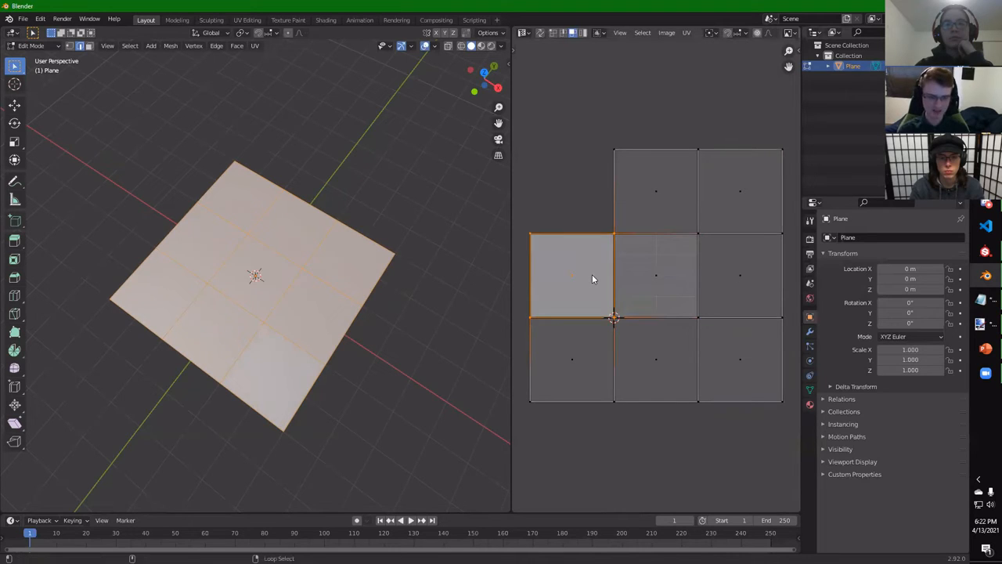
pyautogui.hotkey('alt', 'm')
pyautogui.click(591, 277)
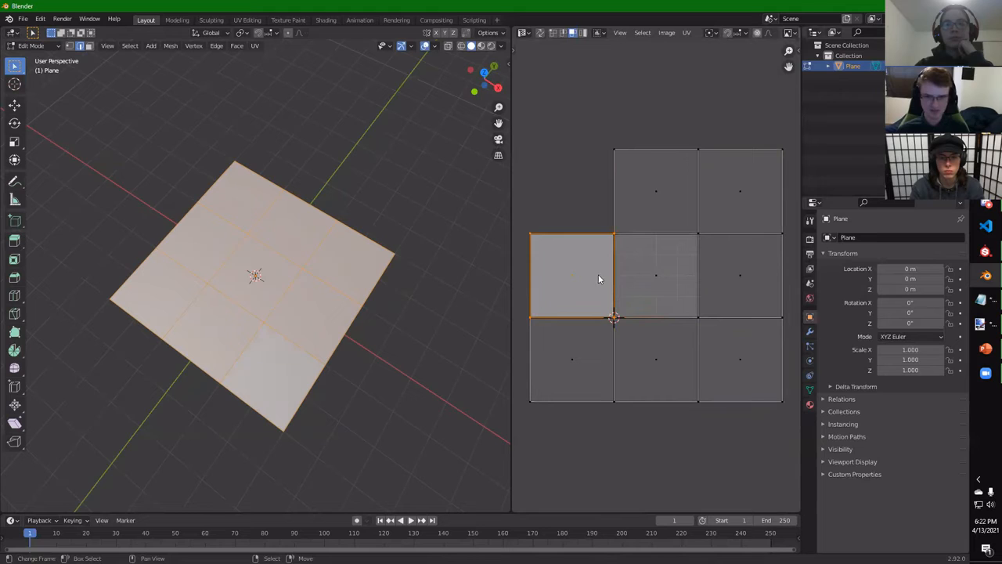
# Move the separated middle-left UV face onto the centre square of the UV tile
pyautogui.press('g')
pyautogui.click(664, 274)
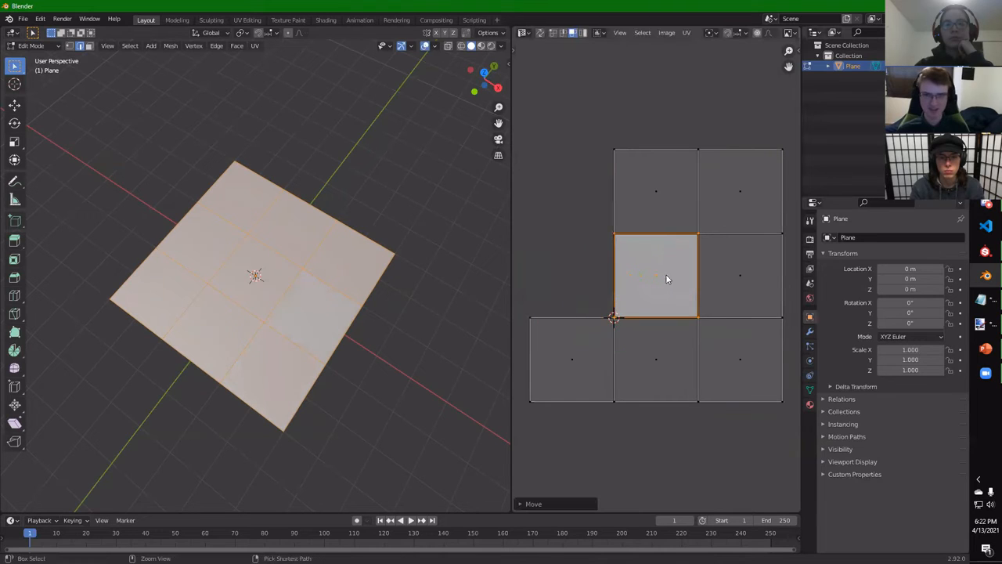
pyautogui.scroll(3, 640, 286)
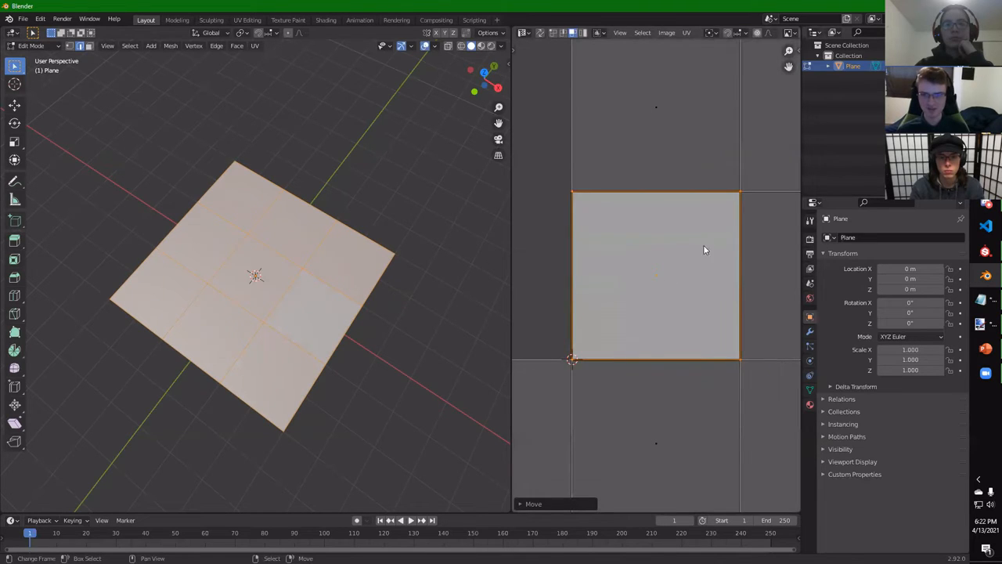
# Switch to Substance Painter and create a new project from tile.fbx with the PBR - Metallic Roughness template at 1024 resolution
pyautogui.click(985, 252)
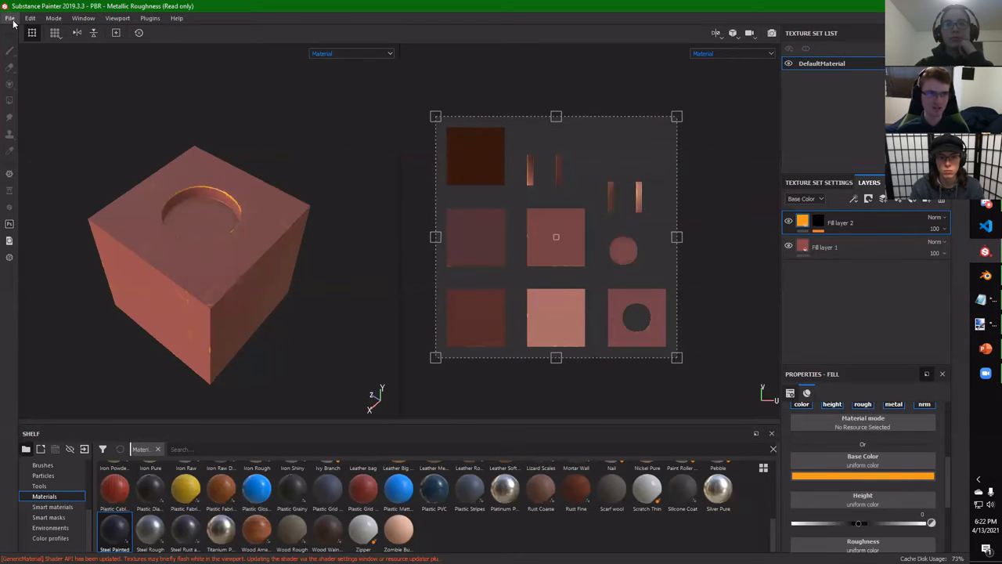
pyautogui.click(13, 20)
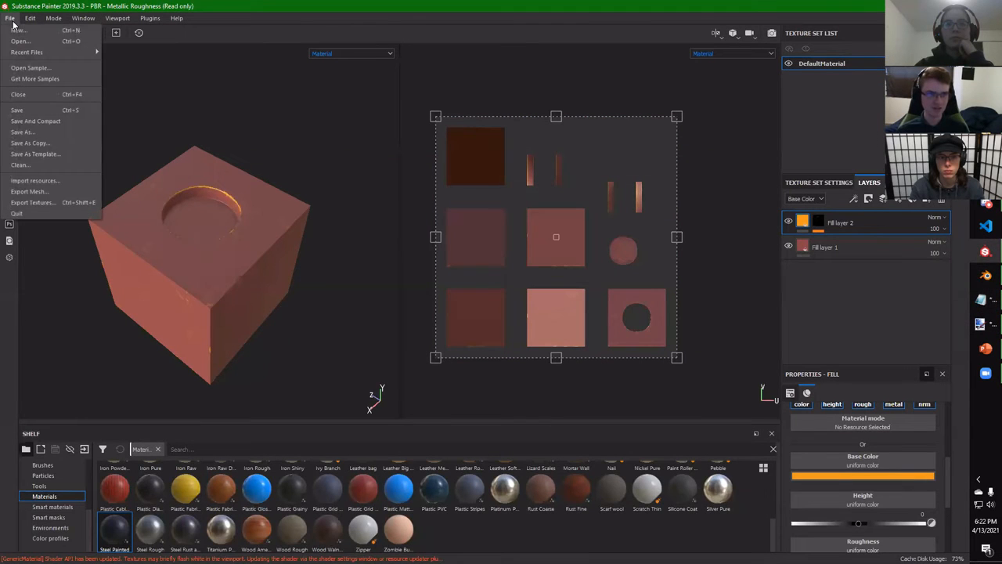
pyautogui.click(32, 31)
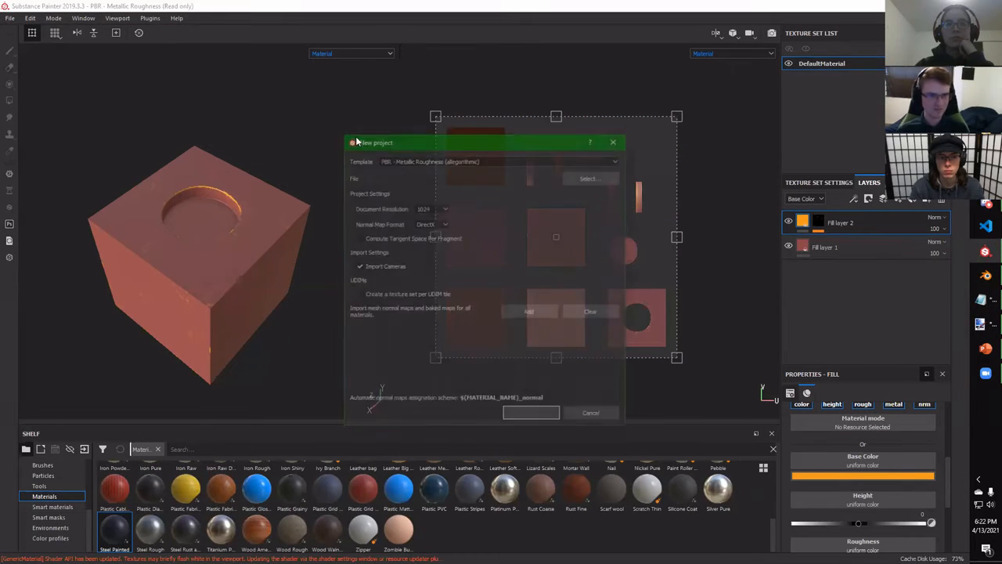
pyautogui.click(591, 177)
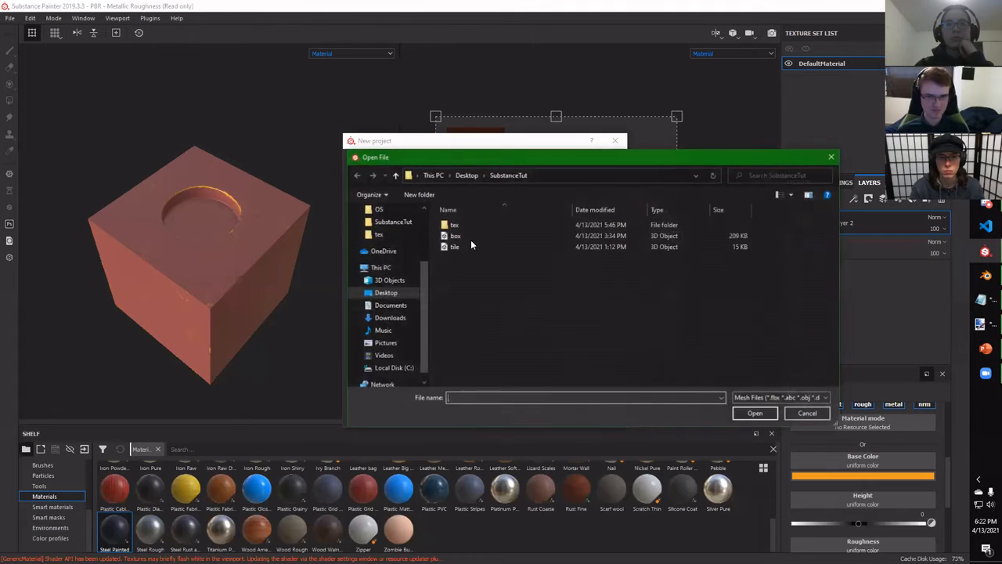
pyautogui.doubleClick(470, 245)
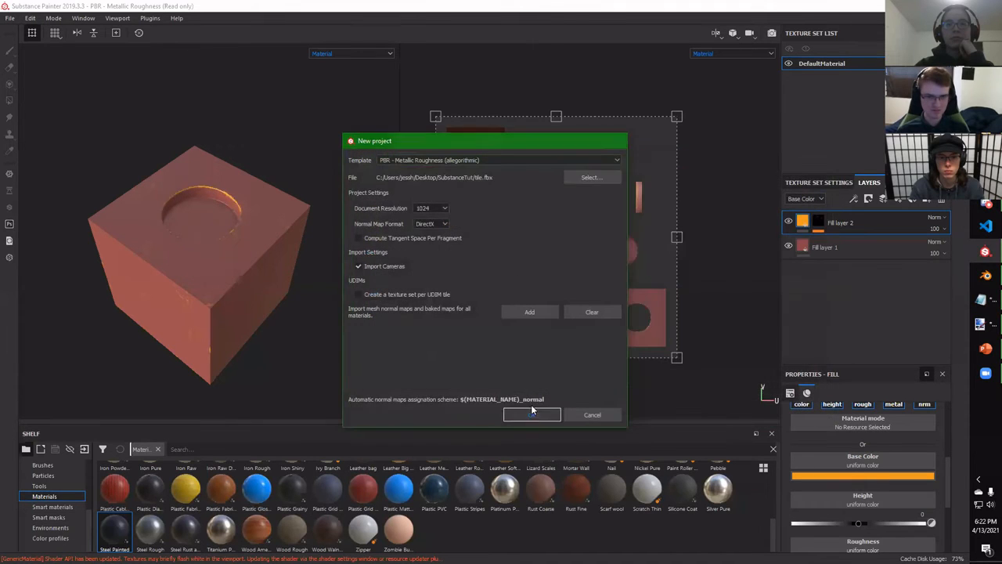
pyautogui.click(533, 415)
pyautogui.click(452, 302)
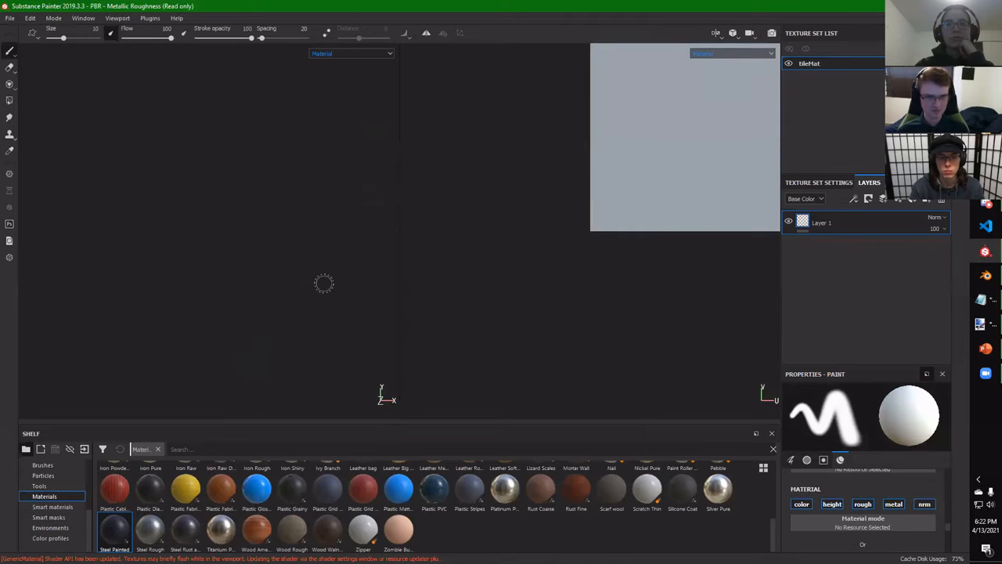
# Paint a freehand doodle on the tile in the 2D view and check how it repeats across the 3D plane
pyautogui.keyDown('alt'); pyautogui.moveTo(241, 157); pyautogui.dragTo(240, 237); pyautogui.keyUp('alt')
pyautogui.scroll(-3, 240, 237)
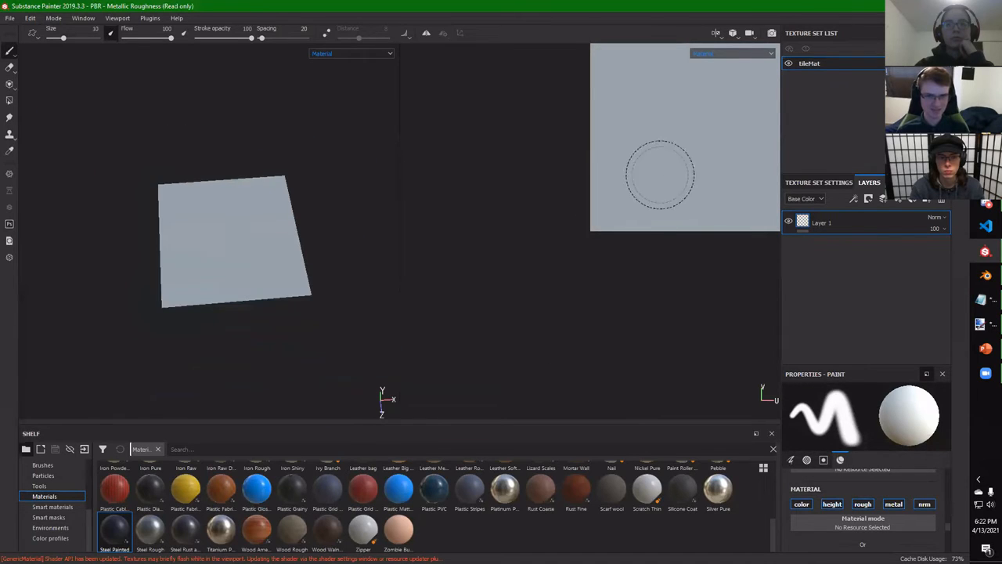
pyautogui.keyDown('alt'); pyautogui.moveTo(655, 179); pyautogui.dragTo(518, 268, button='middle'); pyautogui.keyUp('alt')
pyautogui.scroll(-5, 519, 269)
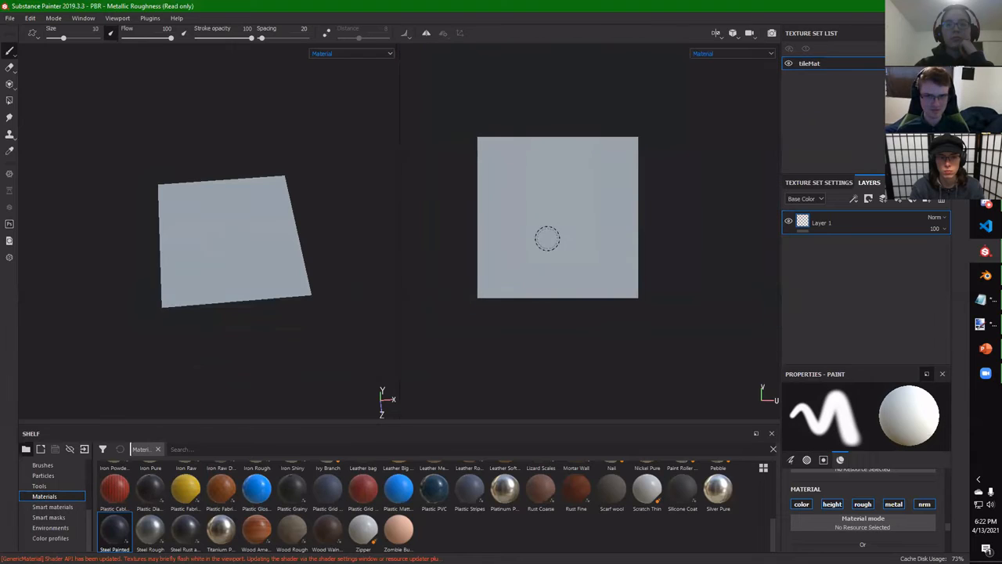
pyautogui.keyDown('alt'); pyautogui.moveTo(207, 239); pyautogui.dragTo(270, 199); pyautogui.keyUp('alt')
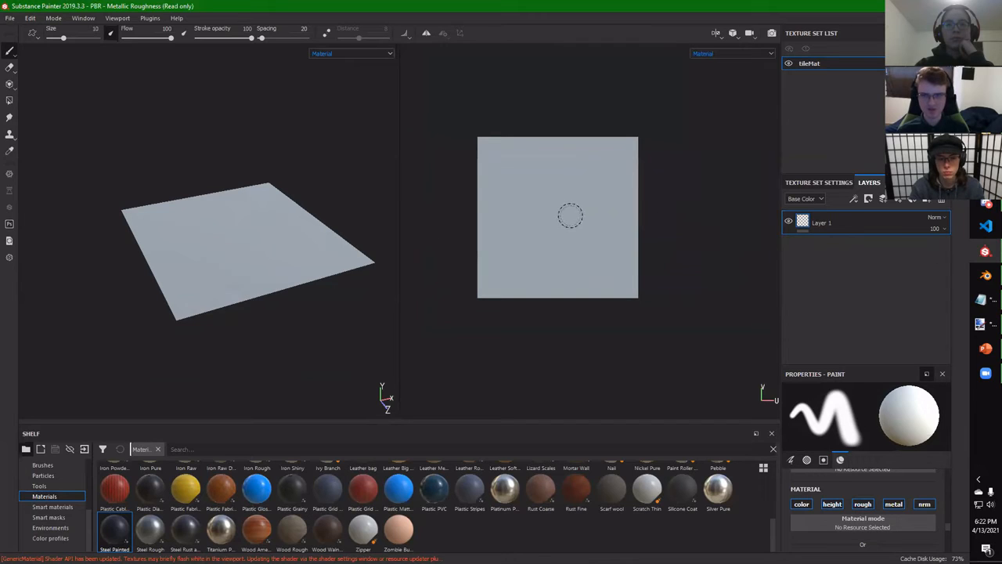
pyautogui.click(517, 239)
pyautogui.moveTo(517, 238)
pyautogui.mouseDown()
pyautogui.moveTo(532, 219)
pyautogui.moveTo(550, 227)
pyautogui.moveTo(553, 245)
pyautogui.moveTo(541, 196)
pyautogui.moveTo(593, 170)
pyautogui.moveTo(596, 195)
pyautogui.moveTo(507, 162)
pyautogui.moveTo(493, 228)
pyautogui.moveTo(566, 275)
pyautogui.moveTo(570, 208)
pyautogui.moveTo(523, 247)
pyautogui.moveTo(631, 190)
pyautogui.moveTo(593, 251)
pyautogui.moveTo(599, 258)
pyautogui.mouseUp()
pyautogui.keyDown('alt'); pyautogui.moveTo(250, 203); pyautogui.dragTo(219, 246); pyautogui.keyUp('alt')
pyautogui.scroll(-2, 232, 227)
pyautogui.scroll(5, 232, 228)
pyautogui.scroll(-2, 231, 226)
pyautogui.scroll(3, 197, 257)
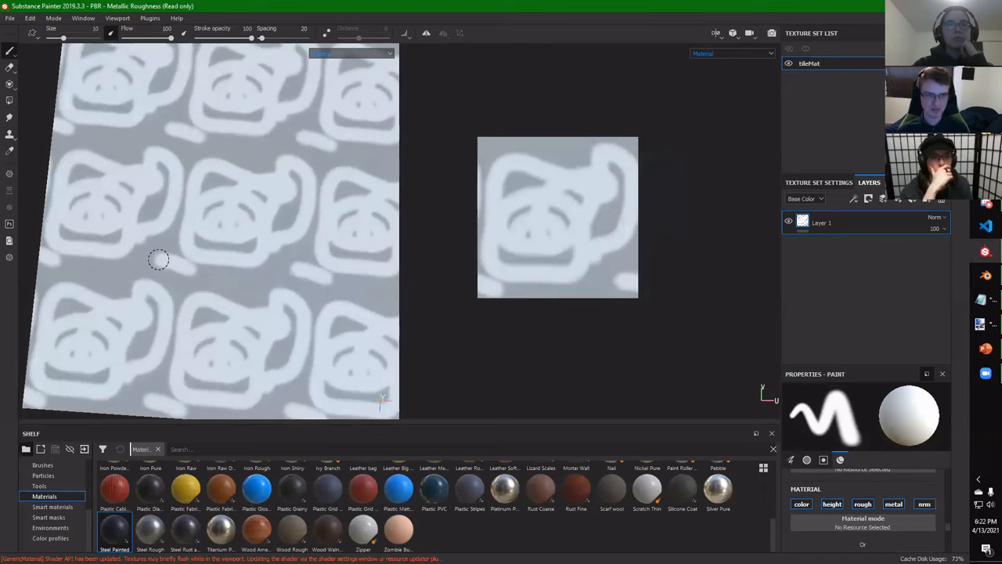
# Paint a test stroke across the plane in the 3D view and undo all the doodle strokes
pyautogui.moveTo(130, 219)
pyautogui.mouseDown()
pyautogui.moveTo(117, 145)
pyautogui.moveTo(148, 105)
pyautogui.moveTo(217, 140)
pyautogui.moveTo(148, 143)
pyautogui.moveTo(197, 202)
pyautogui.moveTo(237, 127)
pyautogui.moveTo(267, 145)
pyautogui.mouseUp()
pyautogui.hotkey('ctrl', 'z')
pyautogui.hotkey('ctrl', 'z')
pyautogui.scroll(2, 300, 220)
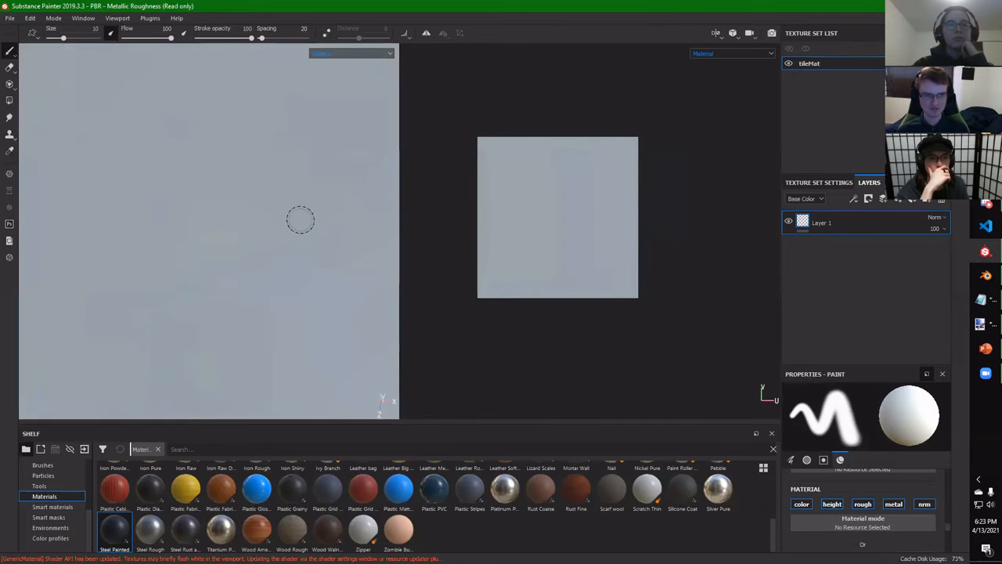
# Paint a test lattice of crossing lines on the plane in the 3D view and undo it
pyautogui.scroll(-3, 288, 219)
pyautogui.scroll(-2, 288, 220)
pyautogui.moveTo(205, 130)
pyautogui.mouseDown()
pyautogui.moveTo(290, 234)
pyautogui.moveTo(221, 277)
pyautogui.moveTo(184, 325)
pyautogui.mouseUp()
pyautogui.press('ctrl')
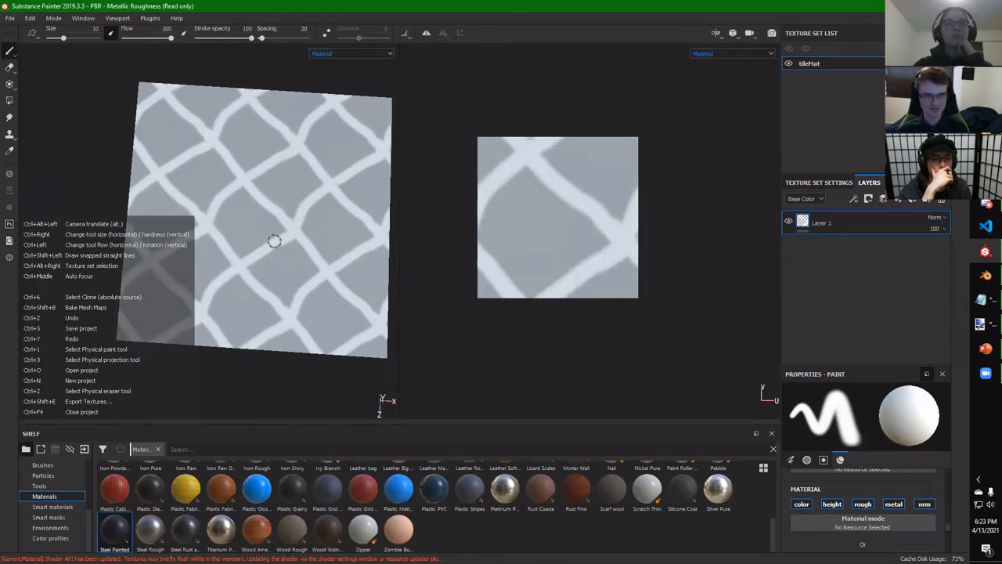
pyautogui.moveTo(311, 182); pyautogui.dragTo(246, 173, button='middle')
pyautogui.hotkey('ctrl', 'z')
pyautogui.hotkey('ctrl', 'z')
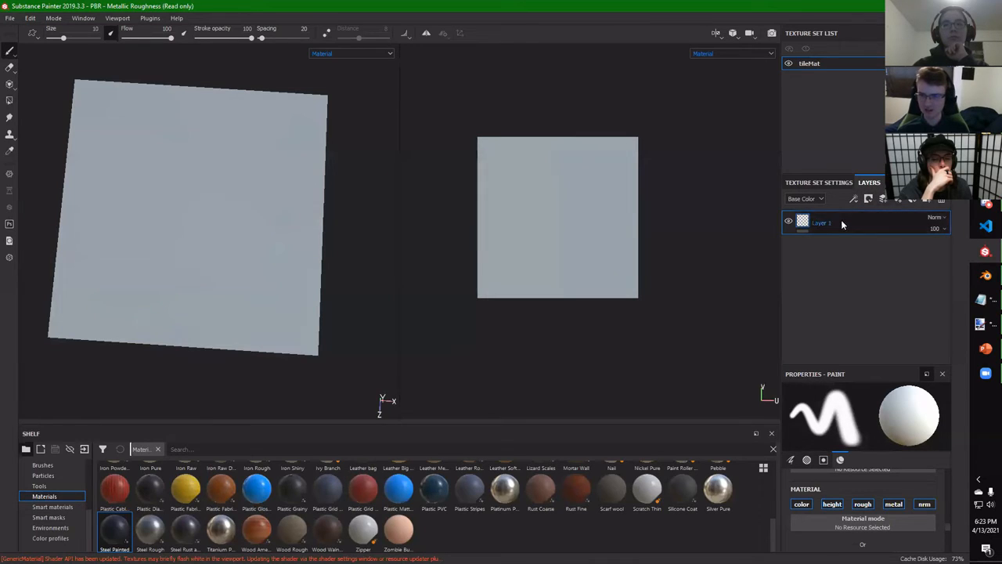
# Replace Layer 1 with a fill layer and set its base color to a muted reddish grey, RGB 0.234, 0.190, 0.190
pyautogui.click(944, 203)
pyautogui.click(904, 202)
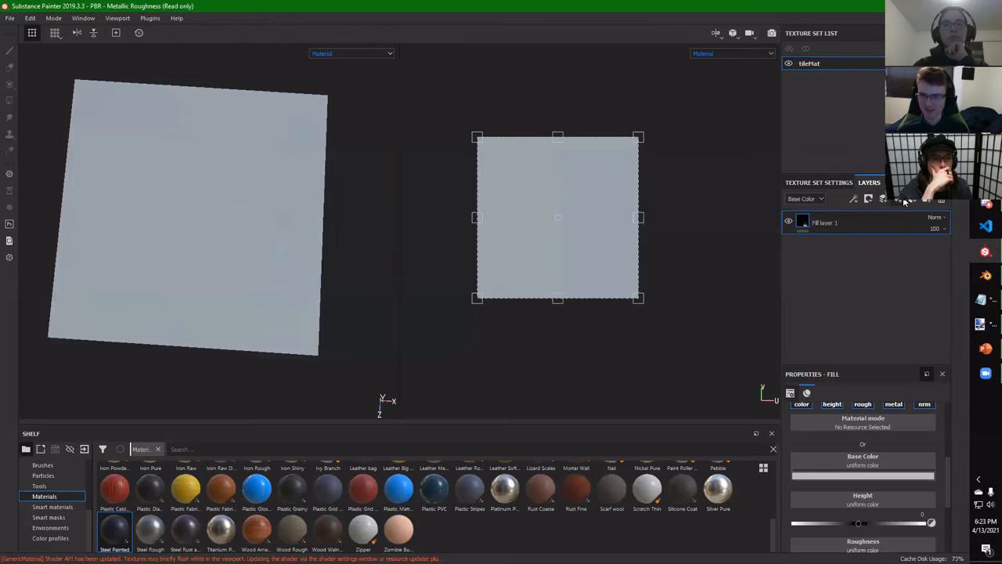
pyautogui.click(862, 474)
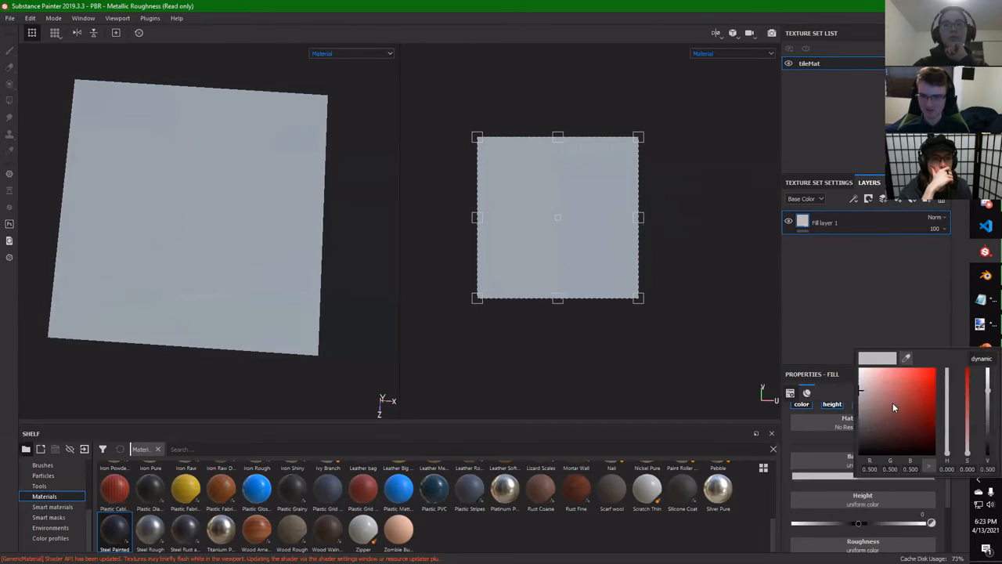
pyautogui.click(873, 400)
pyautogui.moveTo(874, 400); pyautogui.dragTo(866, 411)
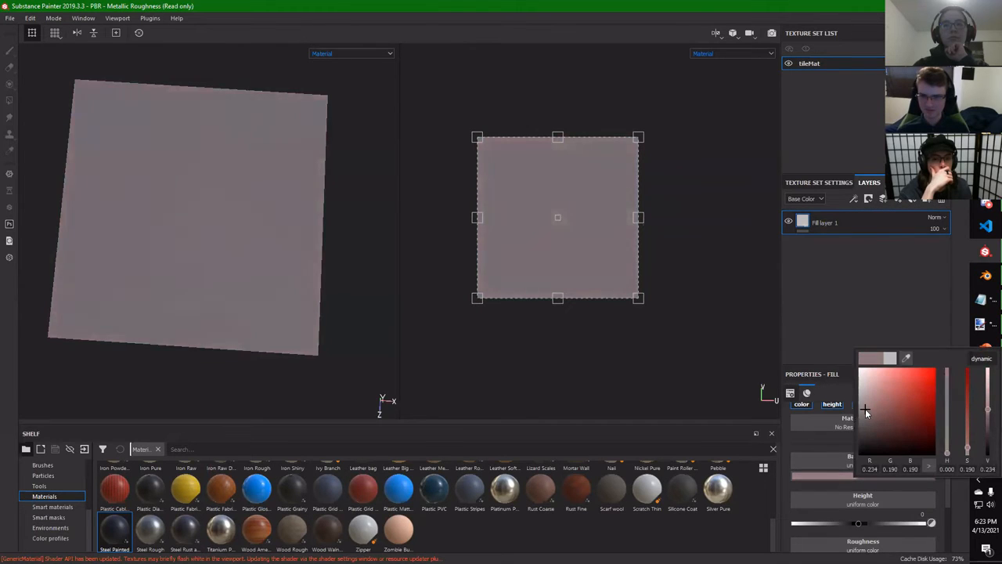
# Add a second fill layer above the grey one and give it a red base color
pyautogui.click(898, 200)
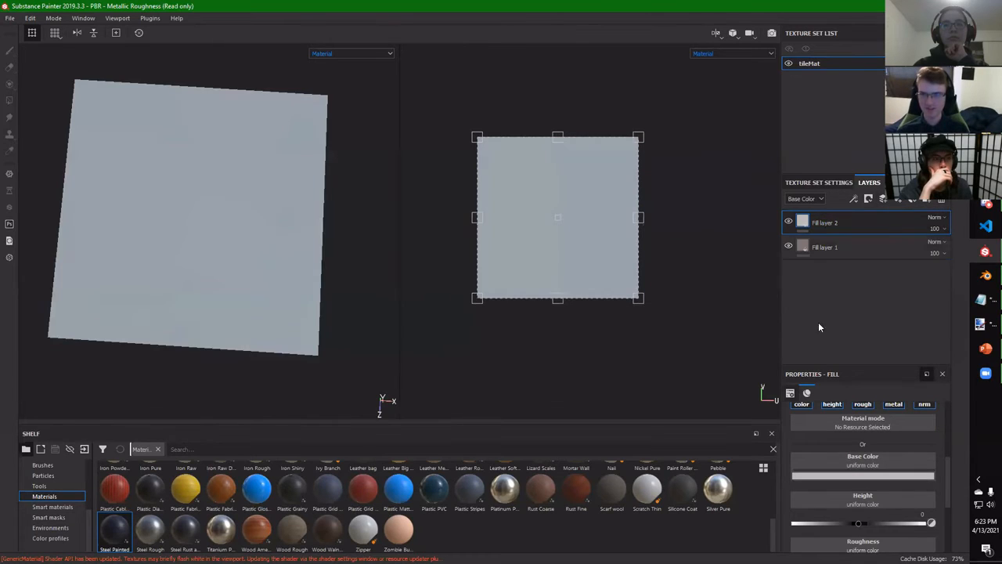
pyautogui.click(850, 475)
pyautogui.moveTo(893, 426); pyautogui.dragTo(905, 391)
# Set the red fill layer's height to 0.1751, roughness to 0.7782 and metallic to 0.1790
pyautogui.scroll(-5, 832, 453)
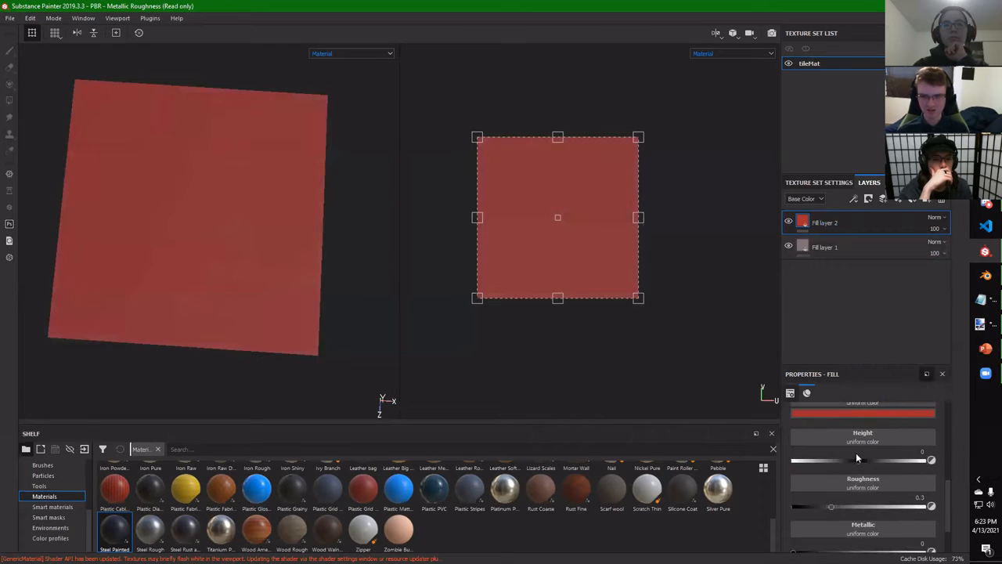
pyautogui.moveTo(858, 429); pyautogui.dragTo(869, 429)
pyautogui.scroll(-1, 875, 436)
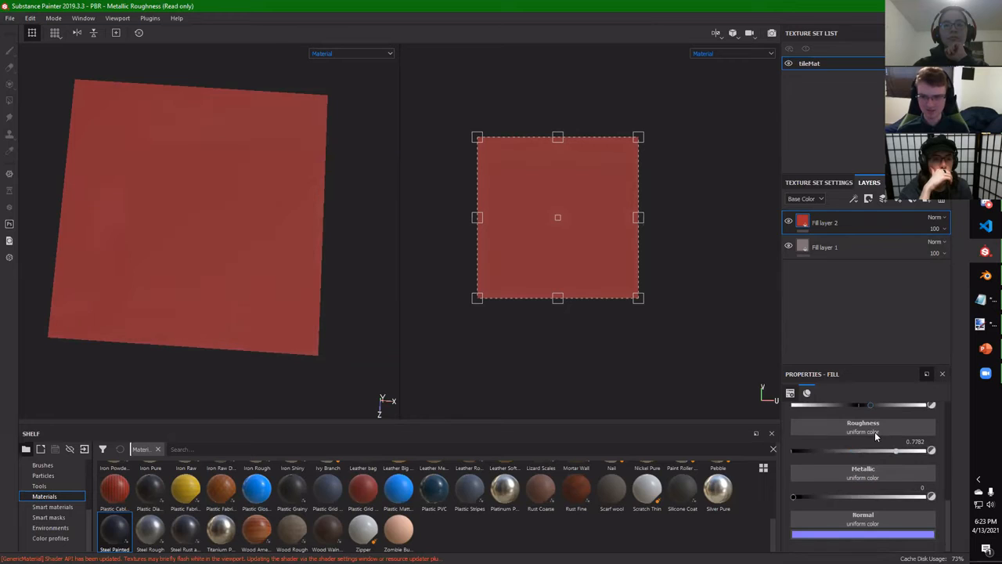
pyautogui.scroll(5, 875, 436)
pyautogui.scroll(-5, 848, 431)
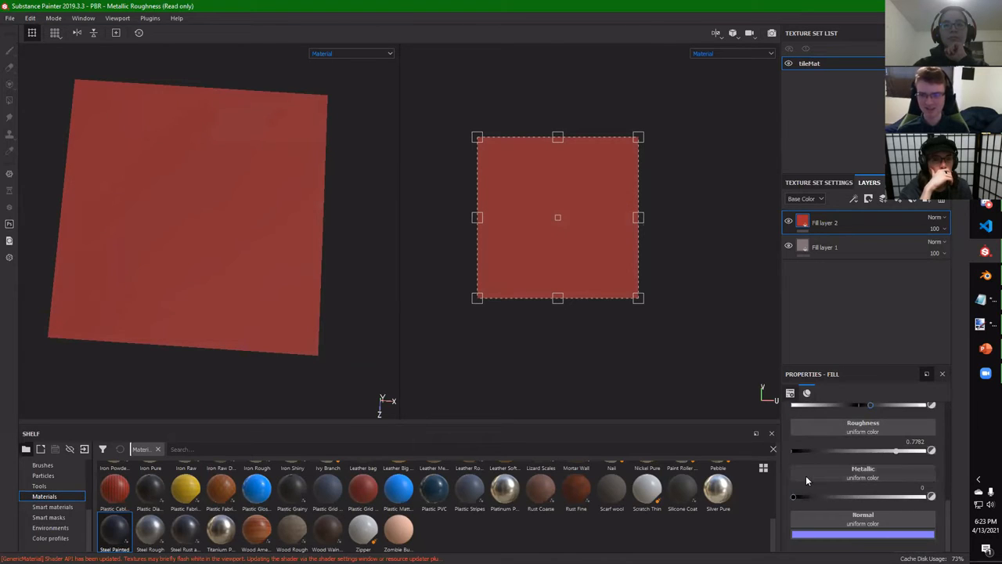
pyautogui.moveTo(804, 495)
pyautogui.mouseDown()
pyautogui.moveTo(900, 496)
pyautogui.moveTo(813, 497)
pyautogui.mouseUp()
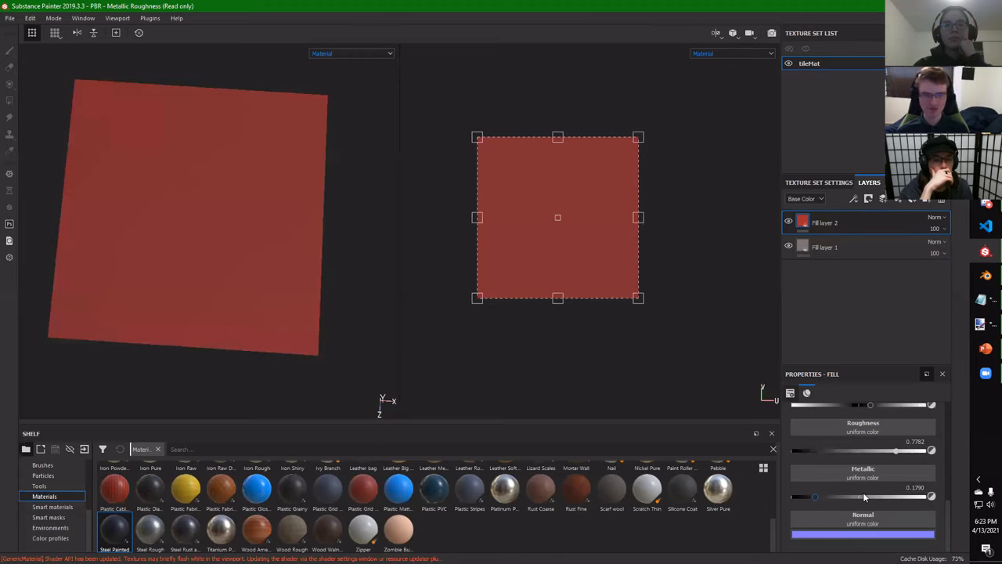
pyautogui.scroll(3, 819, 473)
pyautogui.scroll(-2, 818, 473)
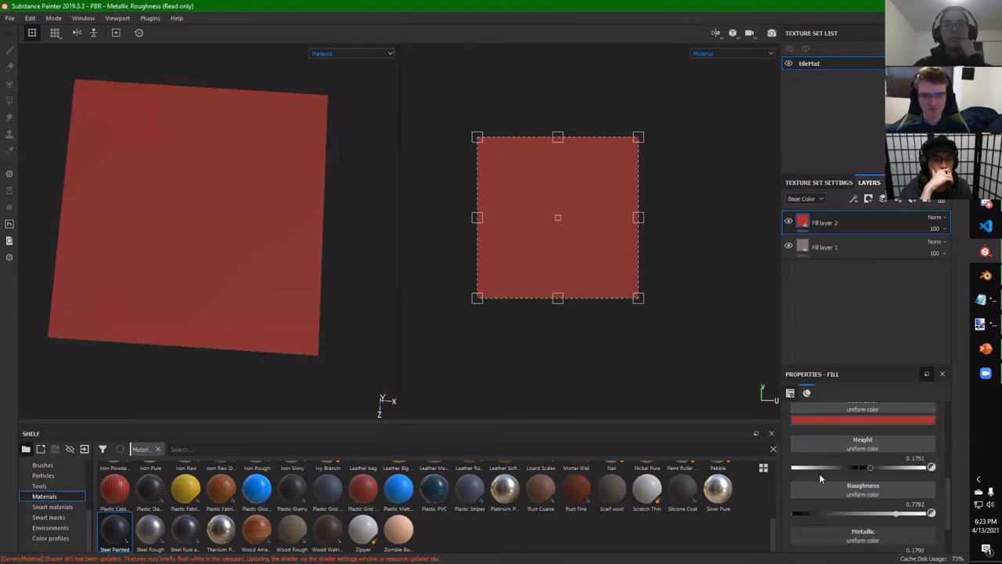
# Set the red fill layer's roughness to 0.6459 and fine-tune its height
pyautogui.moveTo(896, 481)
pyautogui.mouseDown()
pyautogui.moveTo(872, 481)
pyautogui.moveTo(883, 484)
pyautogui.mouseUp()
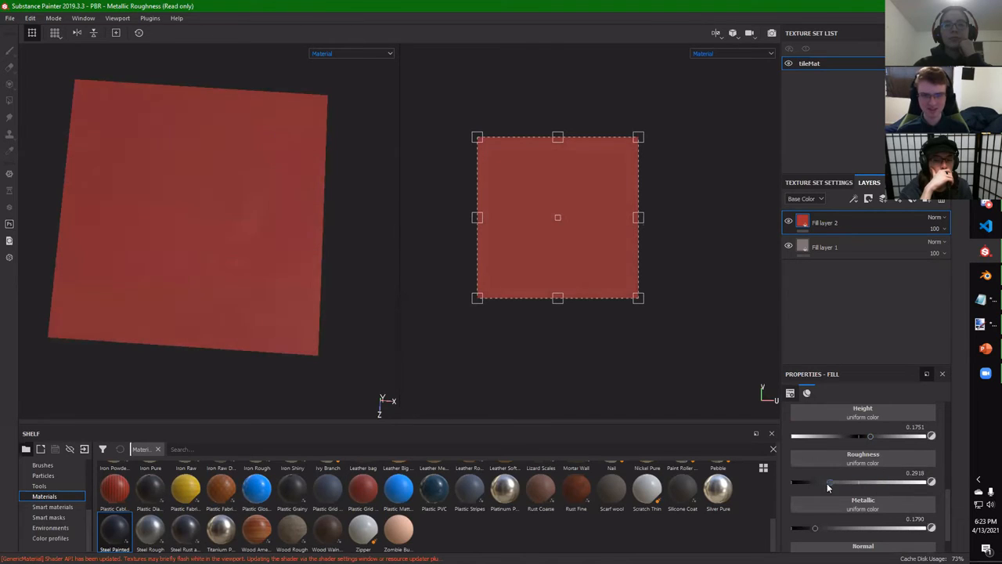
pyautogui.click(878, 481)
pyautogui.moveTo(870, 432)
pyautogui.mouseDown()
pyautogui.moveTo(893, 435)
pyautogui.moveTo(868, 437)
pyautogui.mouseUp()
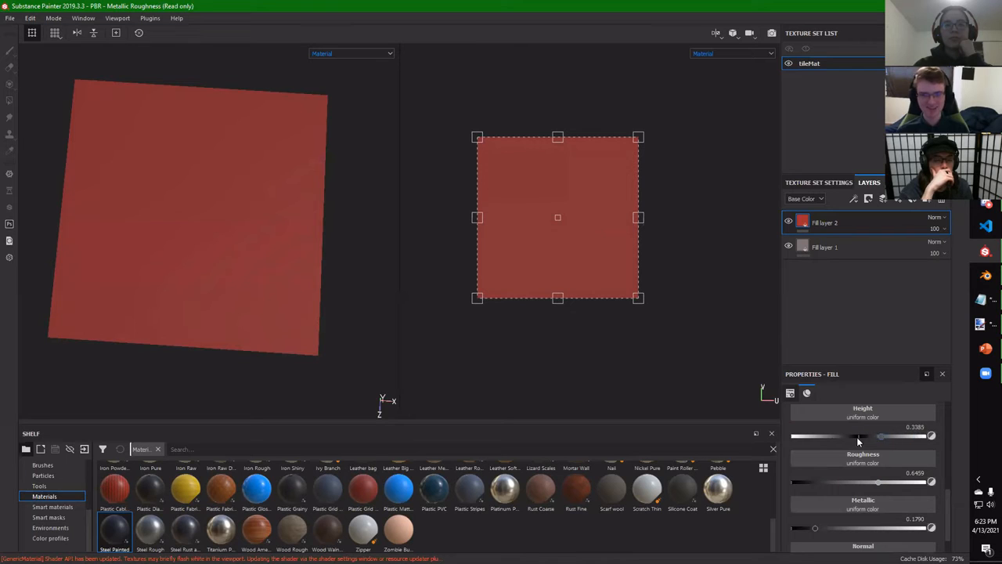
# Add a black mask to the red fill layer and select the mask
pyautogui.scroll(5, 830, 435)
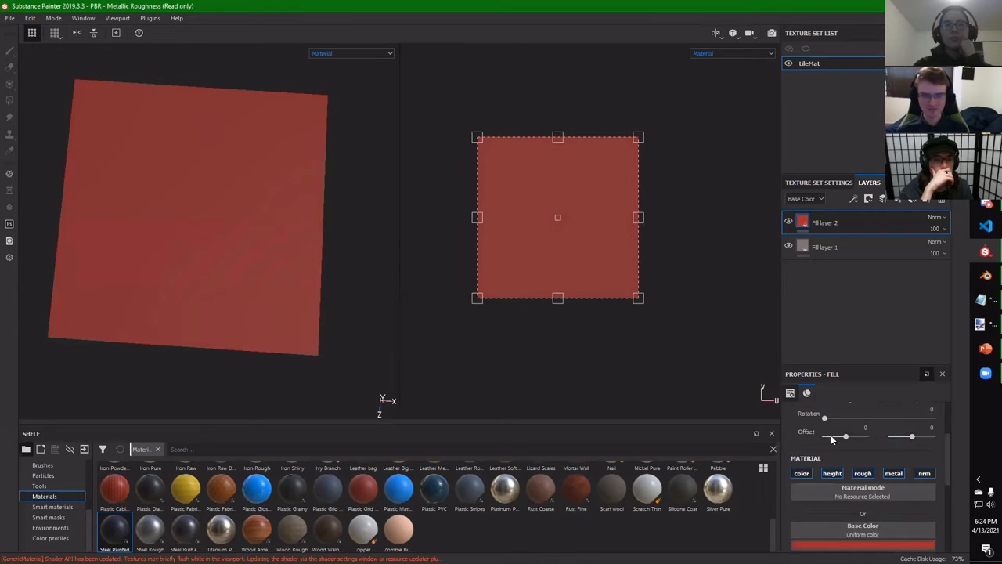
pyautogui.rightClick(808, 223)
pyautogui.click(850, 229)
pyautogui.click(818, 223)
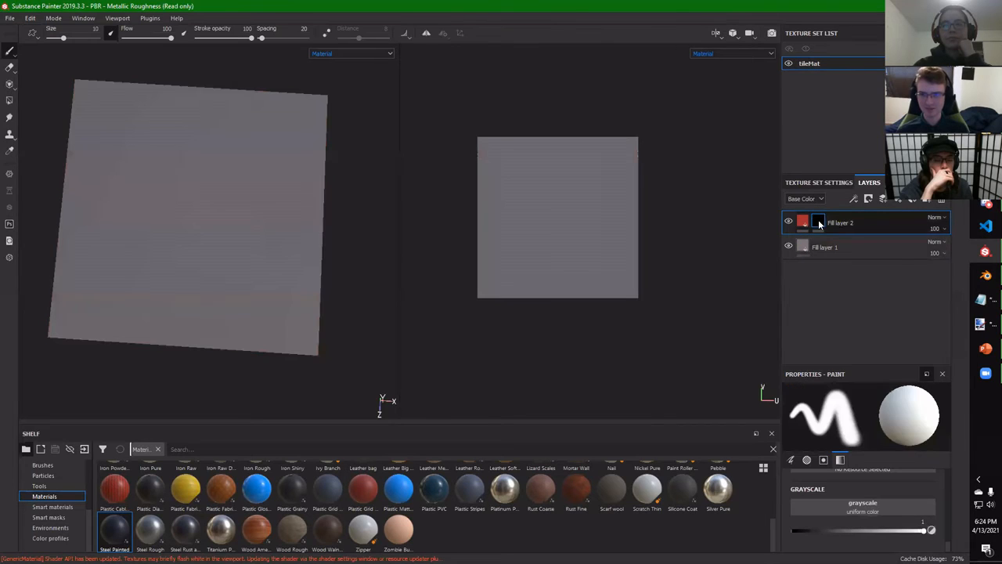
# Add a generator to the red layer's mask and choose Mask Editor for it
pyautogui.rightClick(818, 223)
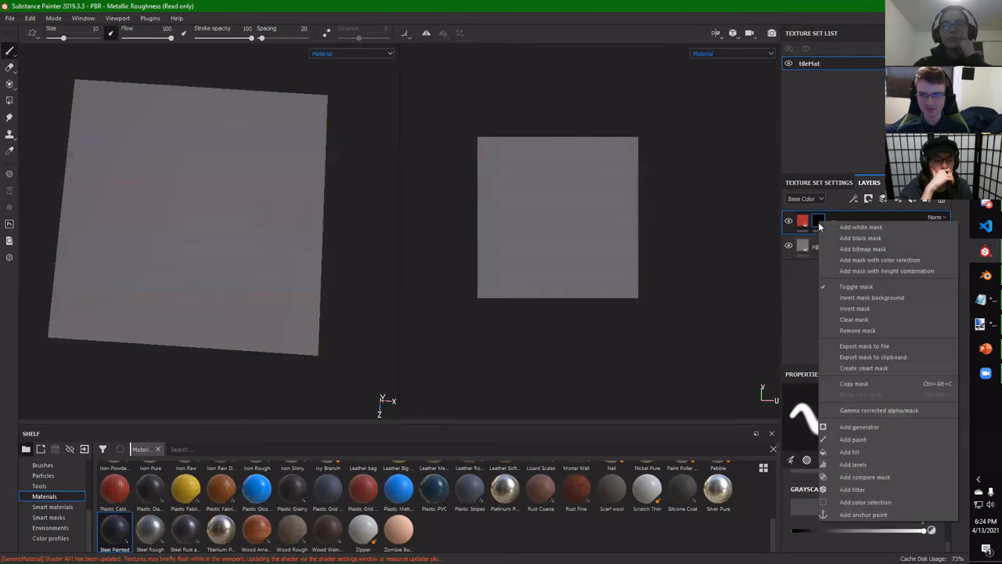
pyautogui.click(865, 426)
pyautogui.click(862, 410)
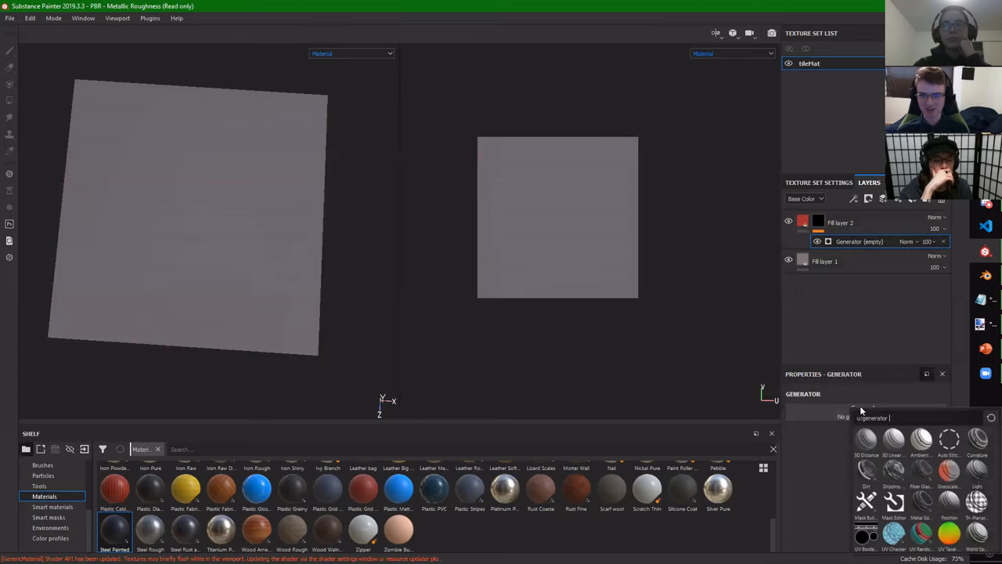
pyautogui.moveTo(894, 508)
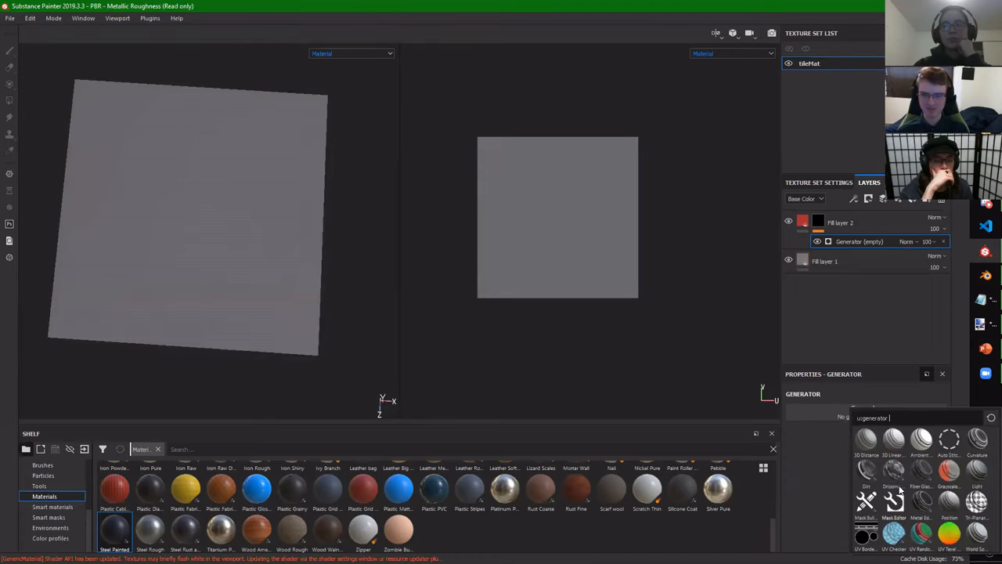
pyautogui.press('Escape')
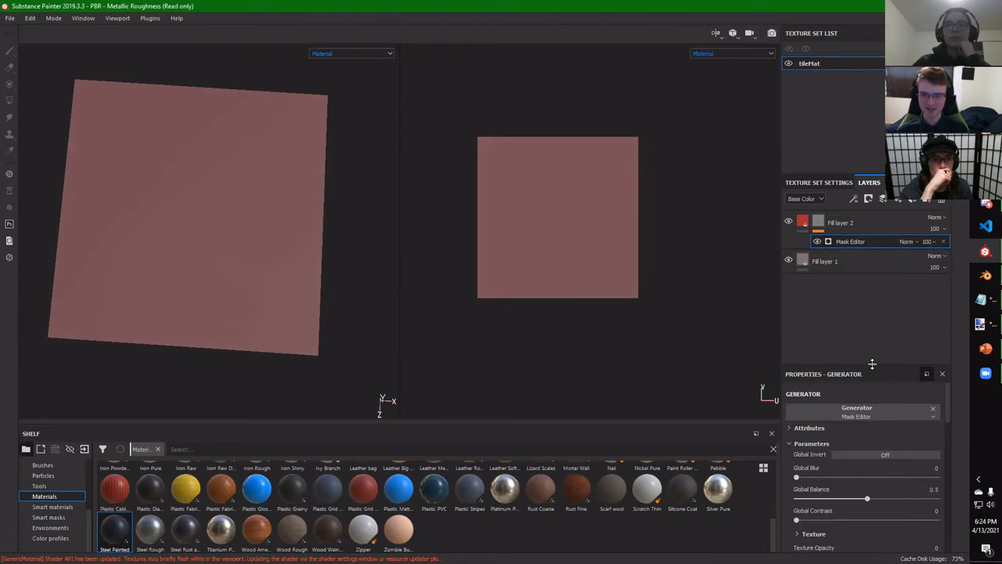
# Search the shelf for "brick" and assign the Brick generator to the Mask Editor's Texture image input
pyautogui.moveTo(871, 363); pyautogui.dragTo(866, 303)
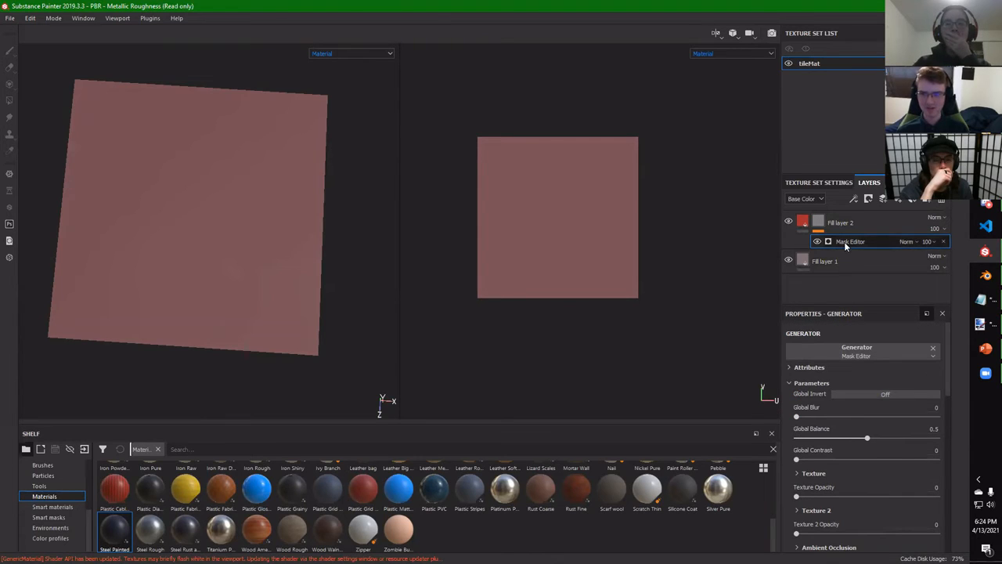
pyautogui.scroll(-10, 849, 409)
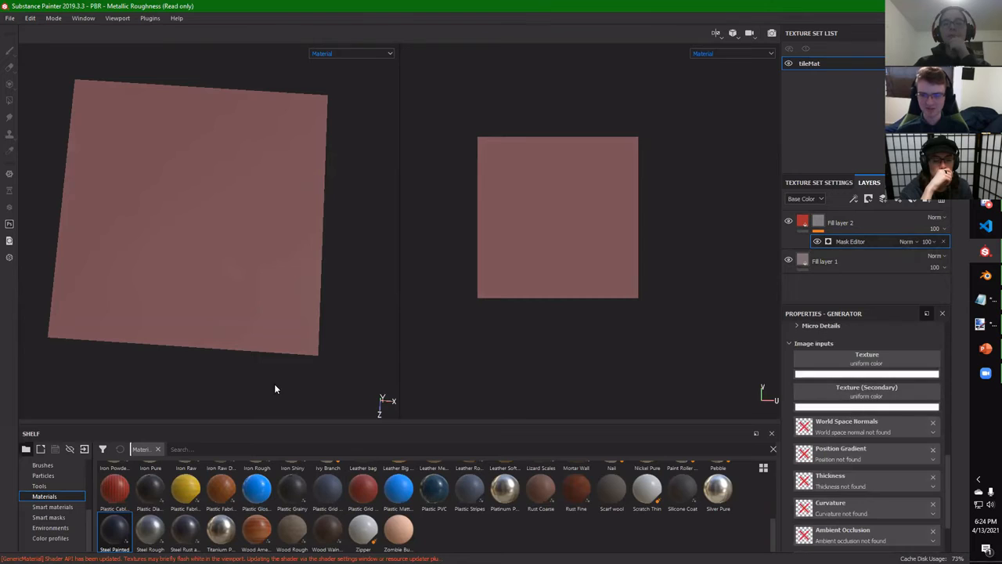
pyautogui.scroll(3, 43, 481)
pyautogui.click(35, 465)
pyautogui.click(177, 450)
pyautogui.write('brick')
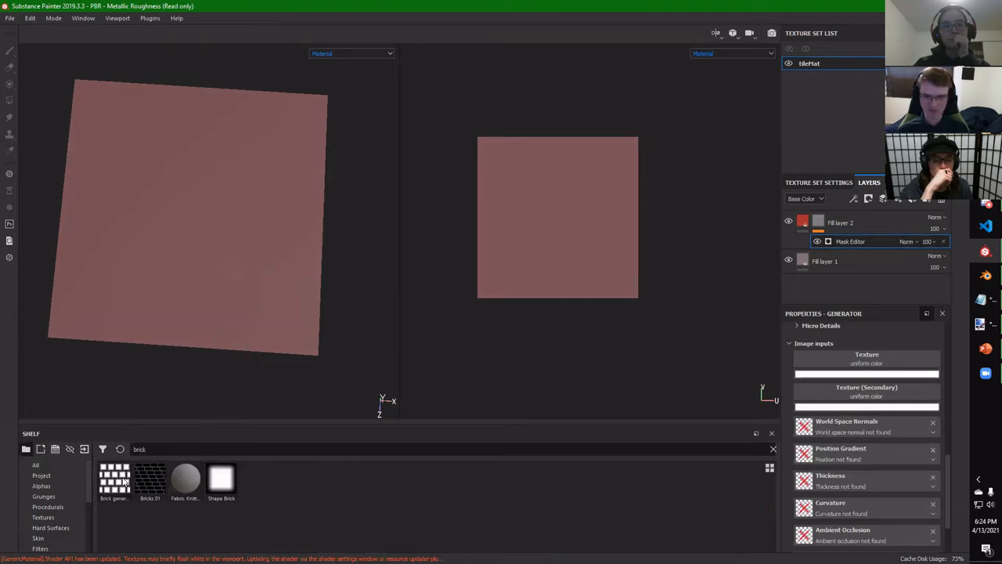
pyautogui.moveTo(124, 481); pyautogui.dragTo(891, 360)
pyautogui.scroll(1, 862, 381)
pyautogui.scroll(2, 862, 381)
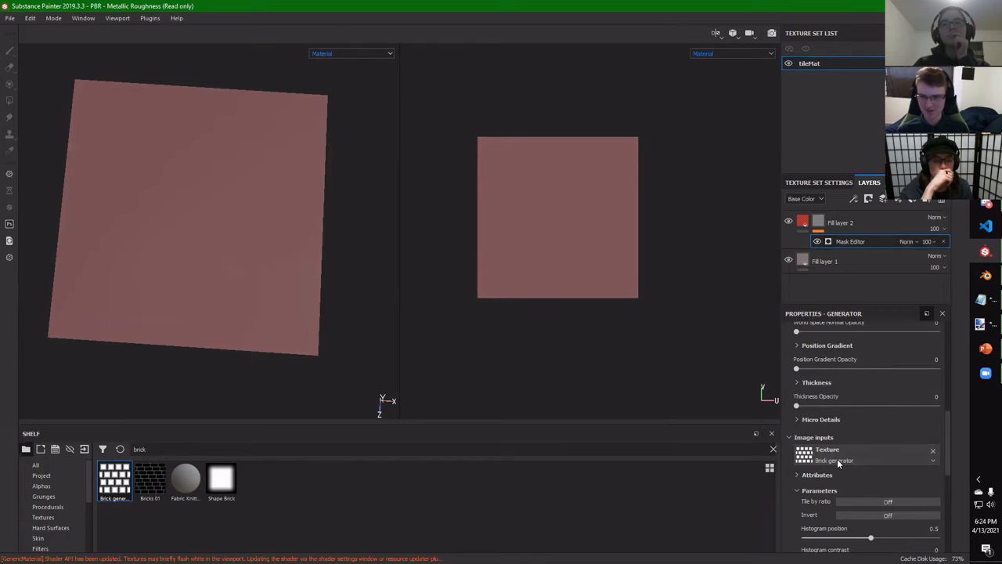
# Set the Mask Editor's Texture Opacity to 1
pyautogui.scroll(-1, 838, 462)
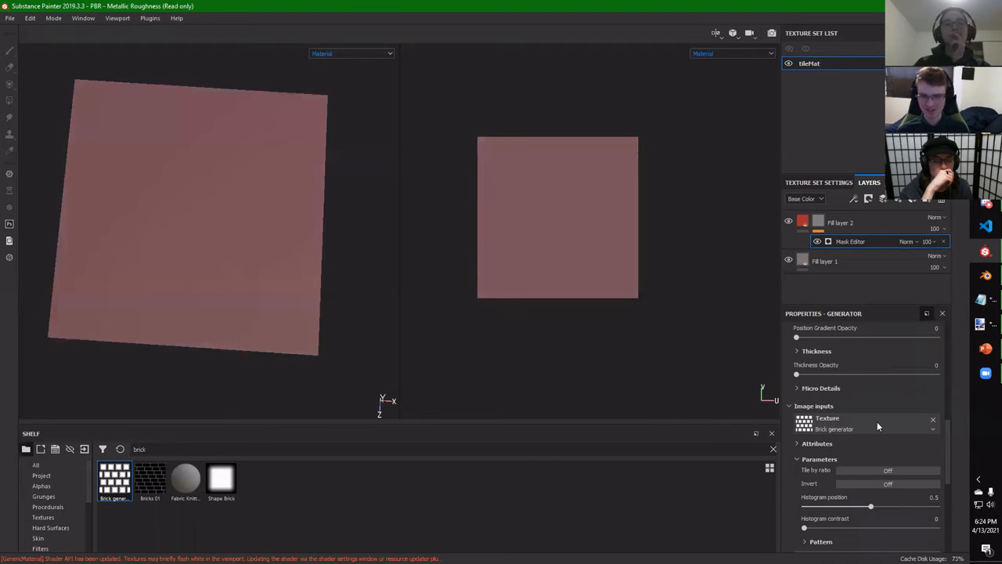
pyautogui.scroll(5, 877, 422)
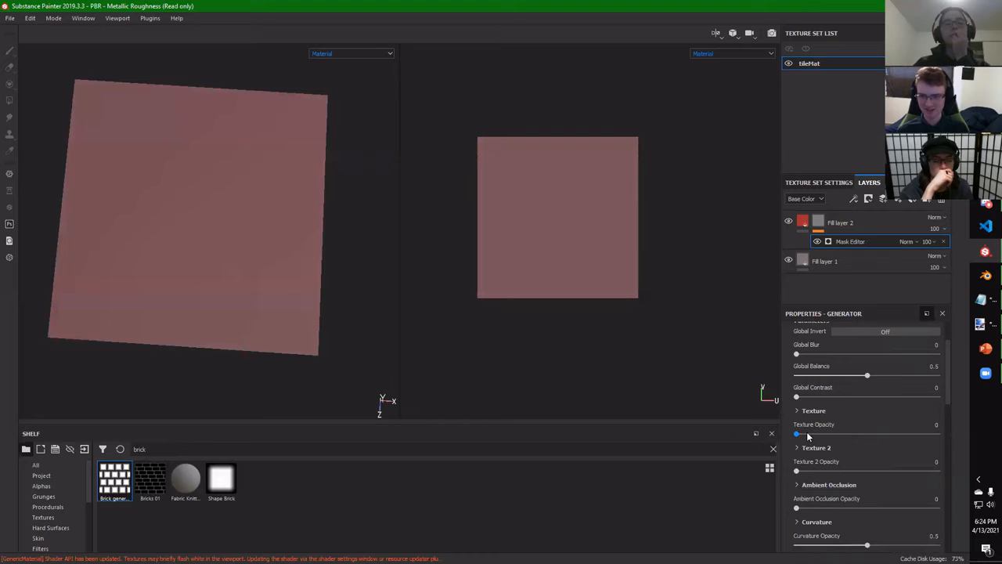
pyautogui.moveTo(799, 435); pyautogui.dragTo(970, 433)
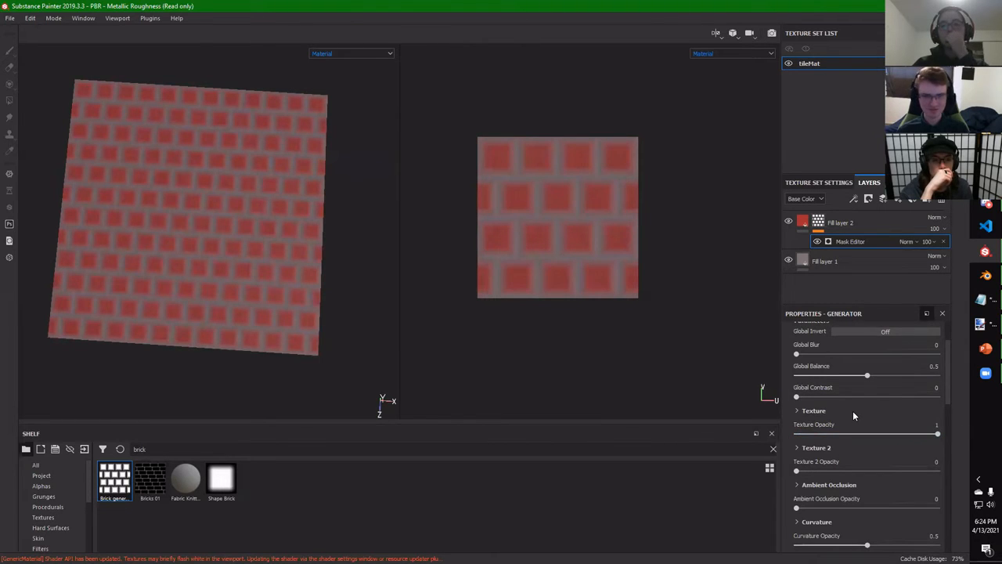
# Adjust the Brick generator's pattern settings to give wider bricks, three across in six rows per tile
pyautogui.scroll(-10, 852, 410)
pyautogui.click(797, 381)
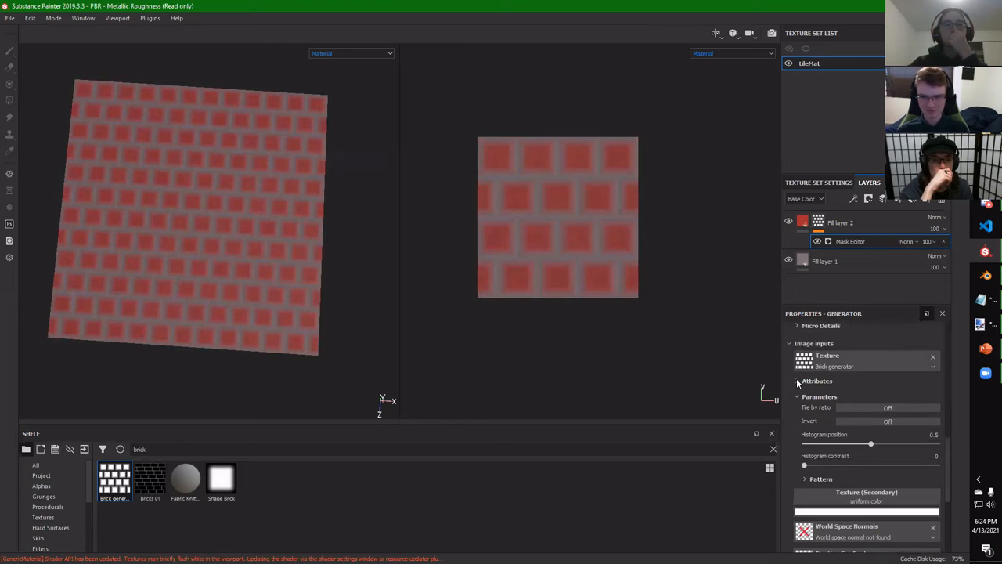
pyautogui.scroll(-3, 798, 418)
pyautogui.scroll(-2, 799, 423)
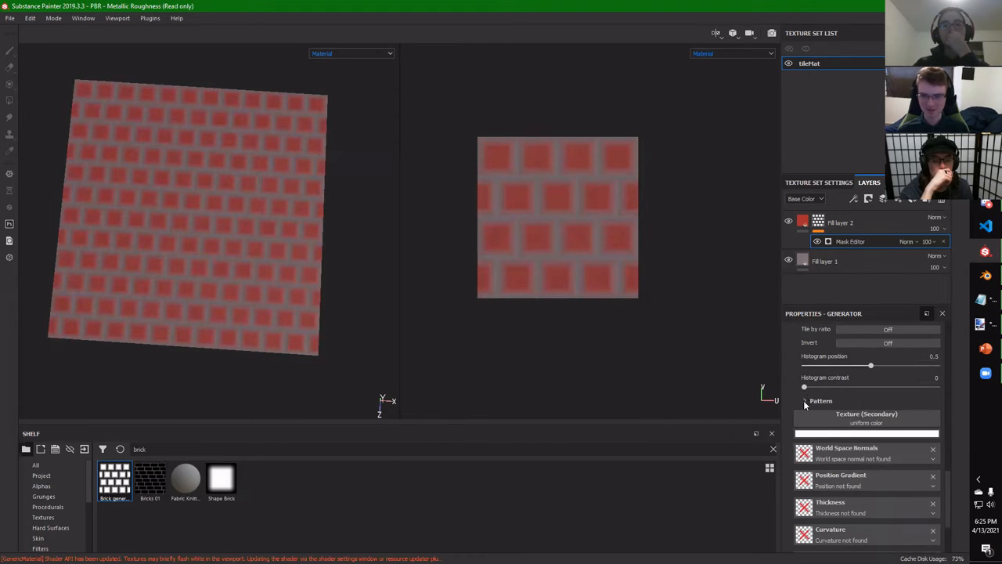
pyautogui.click(805, 401)
pyautogui.scroll(-4, 798, 415)
pyautogui.scroll(-1, 811, 435)
pyautogui.moveTo(813, 408); pyautogui.dragTo(783, 403)
pyautogui.scroll(1, 802, 399)
pyautogui.scroll(2, 802, 400)
pyautogui.moveTo(821, 359)
pyautogui.mouseDown()
pyautogui.moveTo(832, 358)
pyautogui.moveTo(823, 358)
pyautogui.moveTo(828, 380)
pyautogui.moveTo(841, 380)
pyautogui.moveTo(817, 359)
pyautogui.moveTo(821, 380)
pyautogui.moveTo(815, 360)
pyautogui.mouseUp()
pyautogui.scroll(1, 856, 397)
# Set the Mask Editor's Global Balance to 0.85 to narrow the gaps between the bricks
pyautogui.scroll(10, 858, 403)
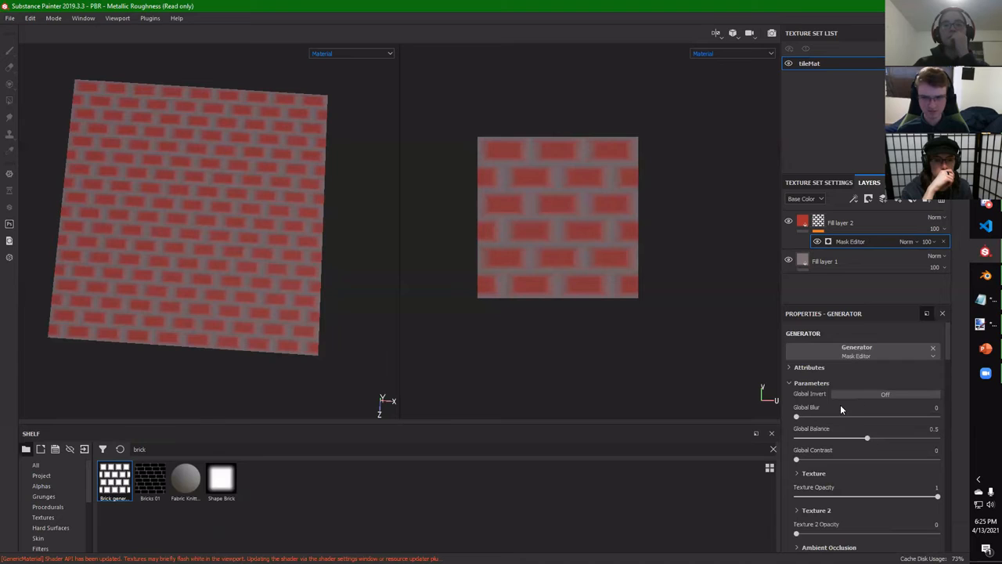
pyautogui.moveTo(870, 439); pyautogui.dragTo(918, 439)
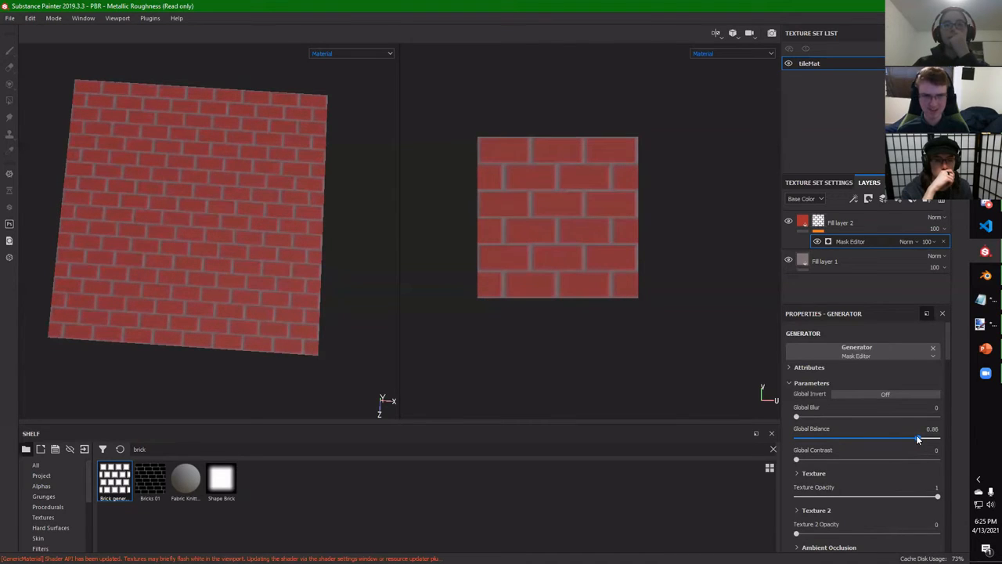
pyautogui.click(894, 438)
pyautogui.click(914, 438)
# Examine how the brick pattern tiles across the plane from several angles and distances
pyautogui.moveTo(256, 274)
pyautogui.keyDown('alt'); pyautogui.mouseDown()
pyautogui.moveTo(315, 221)
pyautogui.moveTo(275, 273)
pyautogui.mouseUp(); pyautogui.keyUp('alt')
pyautogui.scroll(3, 274, 268)
pyautogui.keyDown('alt'); pyautogui.moveTo(188, 243); pyautogui.dragTo(334, 180, button='middle'); pyautogui.keyUp('alt')
pyautogui.keyDown('alt'); pyautogui.moveTo(333, 180); pyautogui.dragTo(225, 289); pyautogui.keyUp('alt')
pyautogui.scroll(-3, 226, 283)
pyautogui.scroll(1, 225, 283)
pyautogui.keyDown('alt'); pyautogui.moveTo(236, 226); pyautogui.dragTo(211, 241, button='middle'); pyautogui.keyUp('alt')
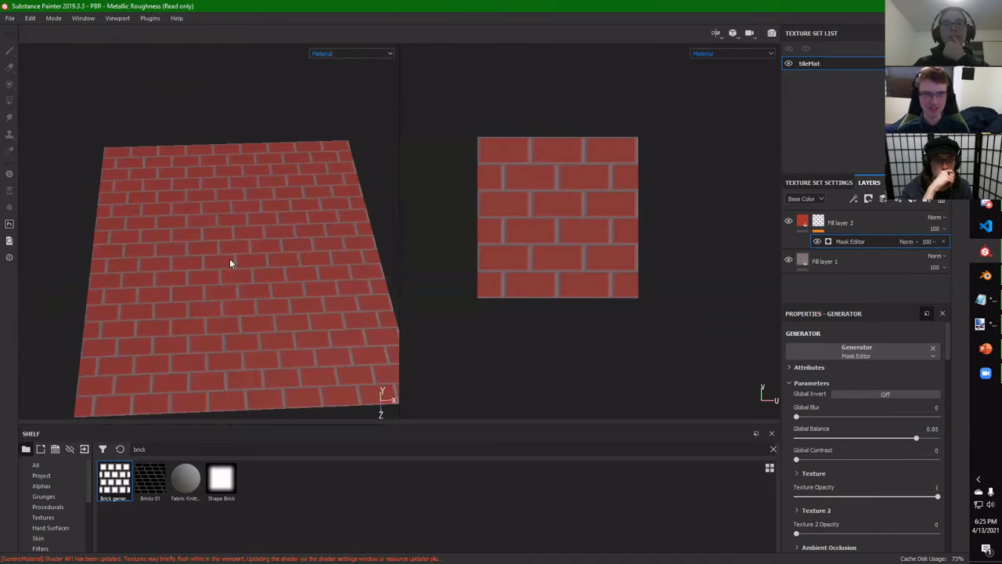
pyautogui.keyDown('alt'); pyautogui.moveTo(246, 253); pyautogui.dragTo(216, 248); pyautogui.keyUp('alt')
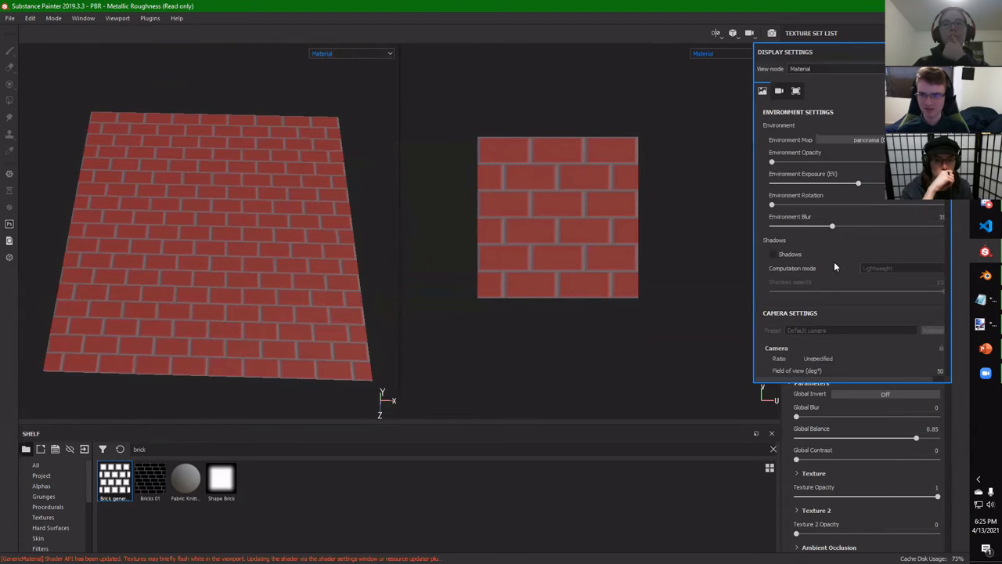
# Turn on the mesh wireframe in the viewport's display settings
pyautogui.scroll(-10, 830, 270)
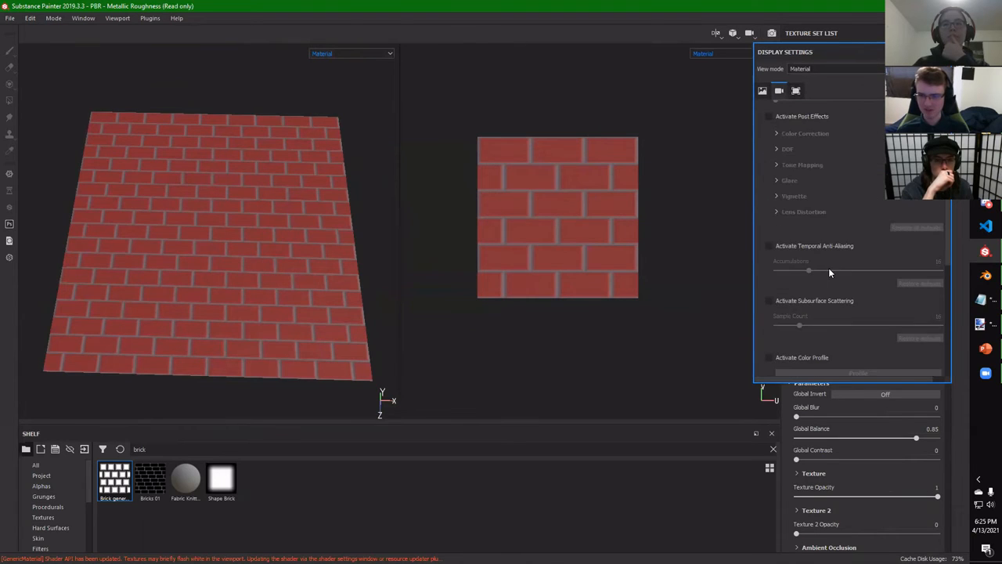
pyautogui.scroll(-5, 847, 308)
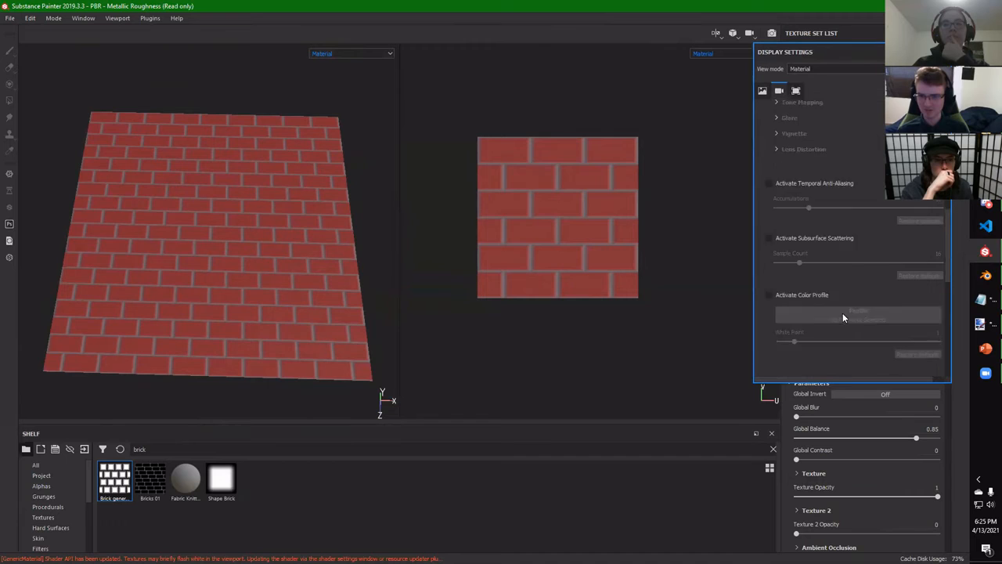
pyautogui.scroll(-5, 836, 300)
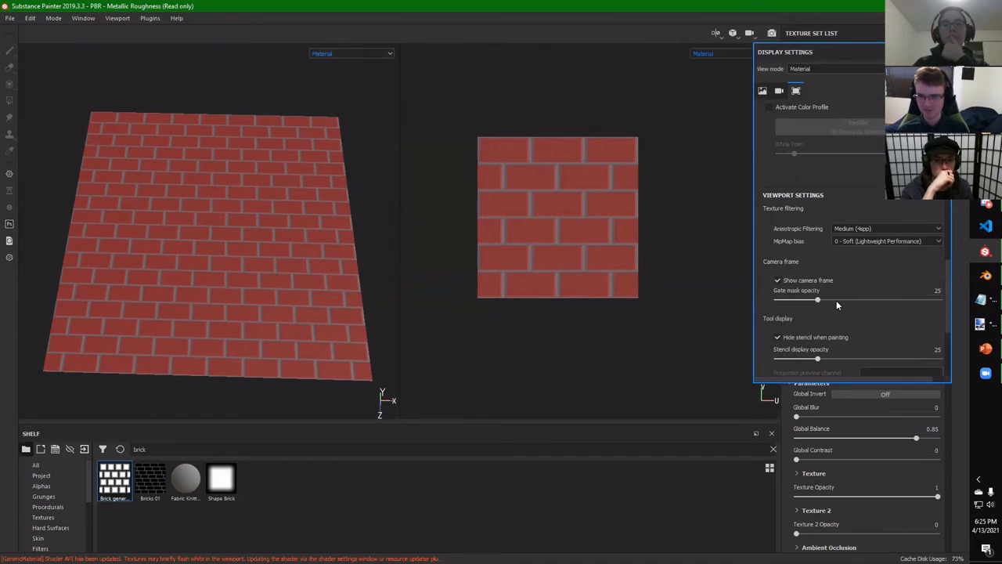
pyautogui.click(777, 349)
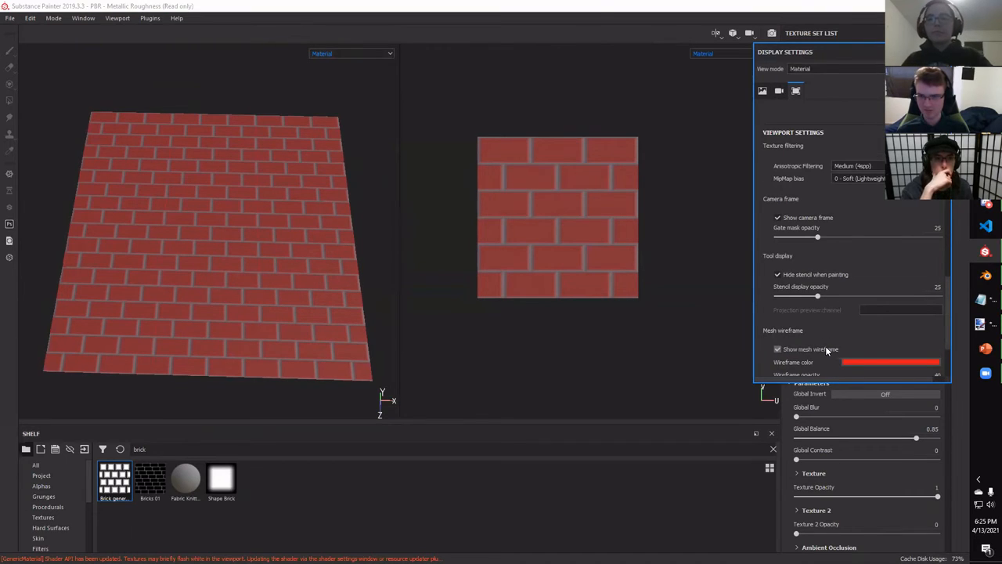
pyautogui.scroll(3, 229, 206)
pyautogui.scroll(-2, 227, 209)
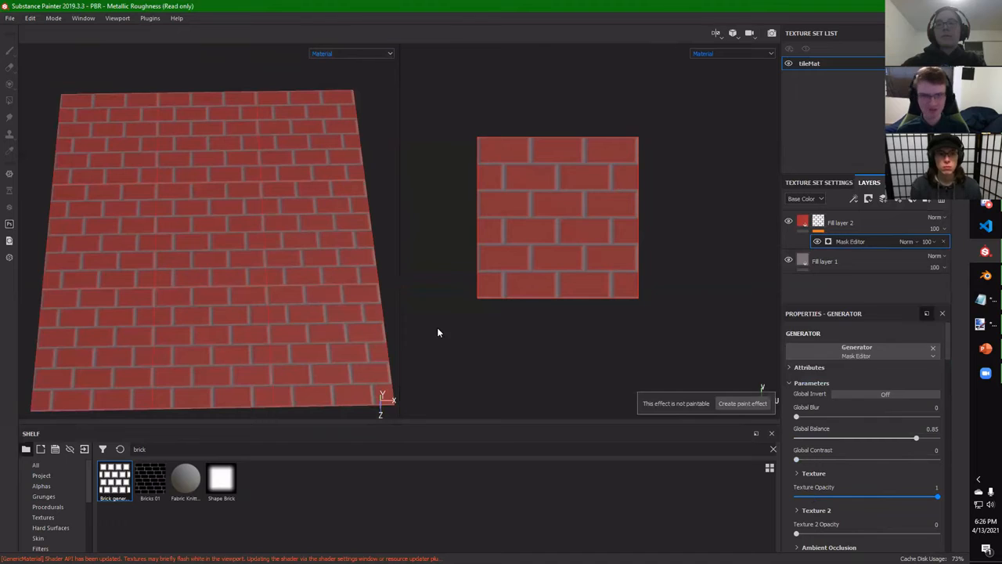
pyautogui.click(15, 17)
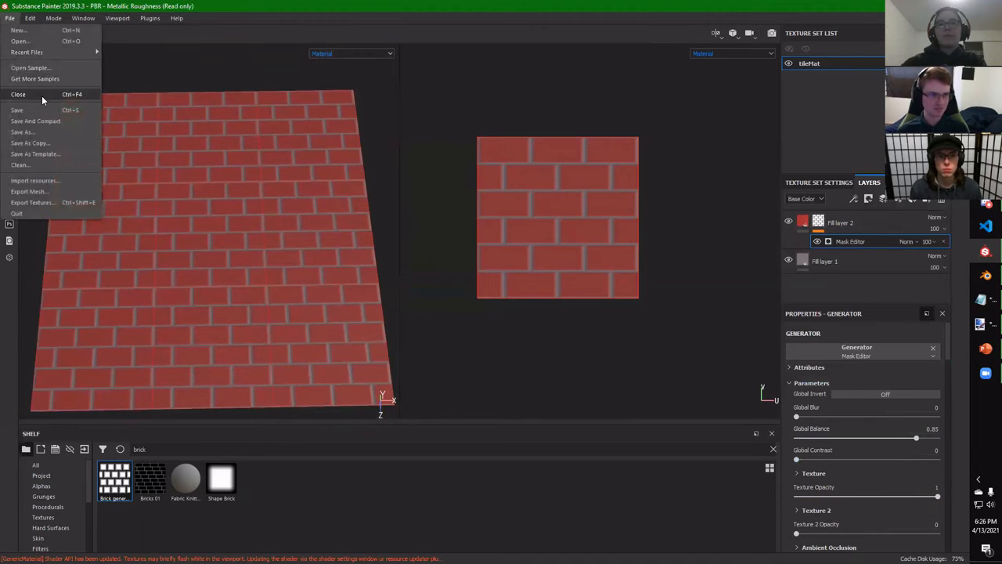
pyautogui.click(50, 193)
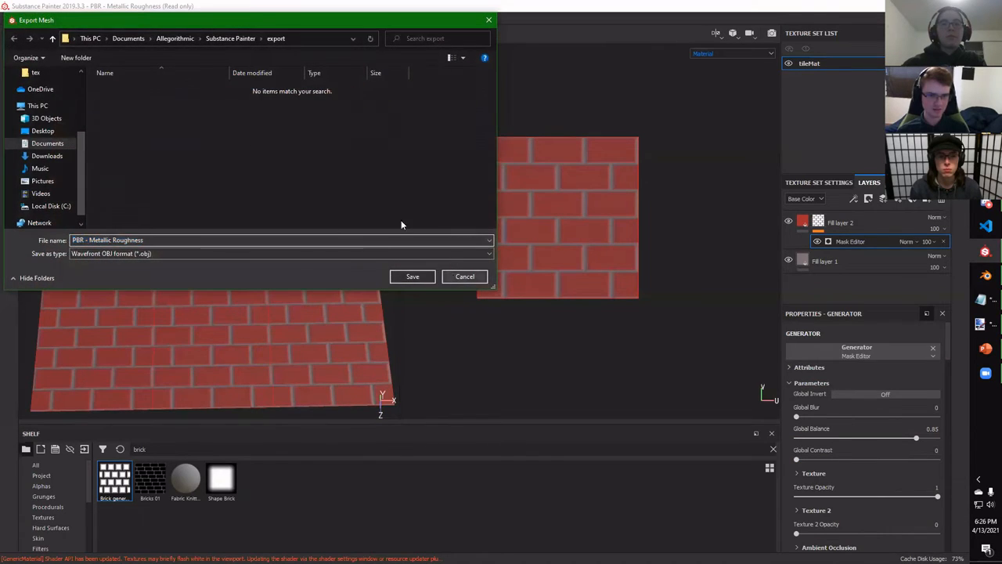
pyautogui.click(462, 276)
# Start a texture export and choose Cycles as the export configuration
pyautogui.click(11, 18)
pyautogui.click(44, 202)
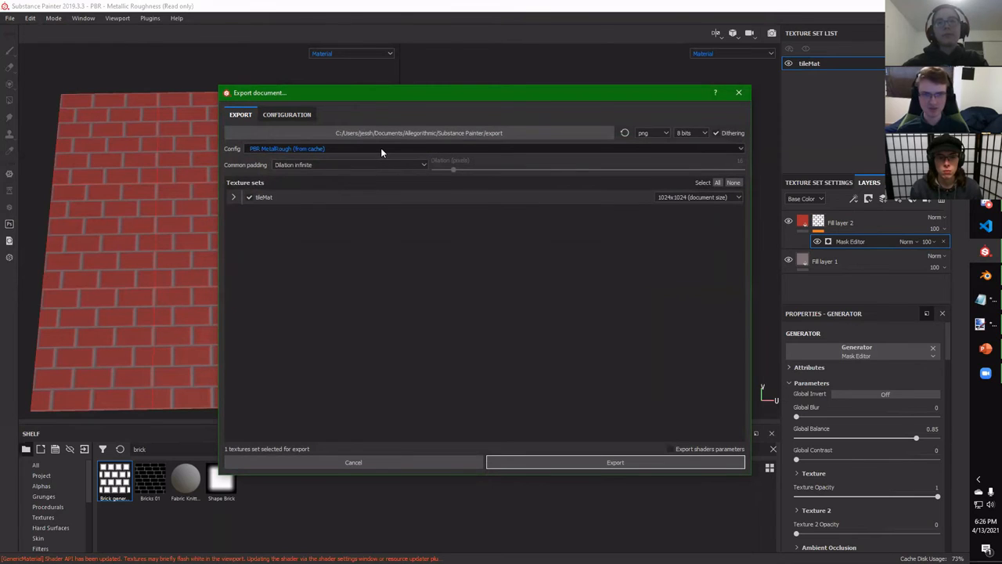
pyautogui.click(381, 149)
pyautogui.scroll(8, 351, 195)
pyautogui.scroll(4, 350, 196)
pyautogui.scroll(-12, 345, 195)
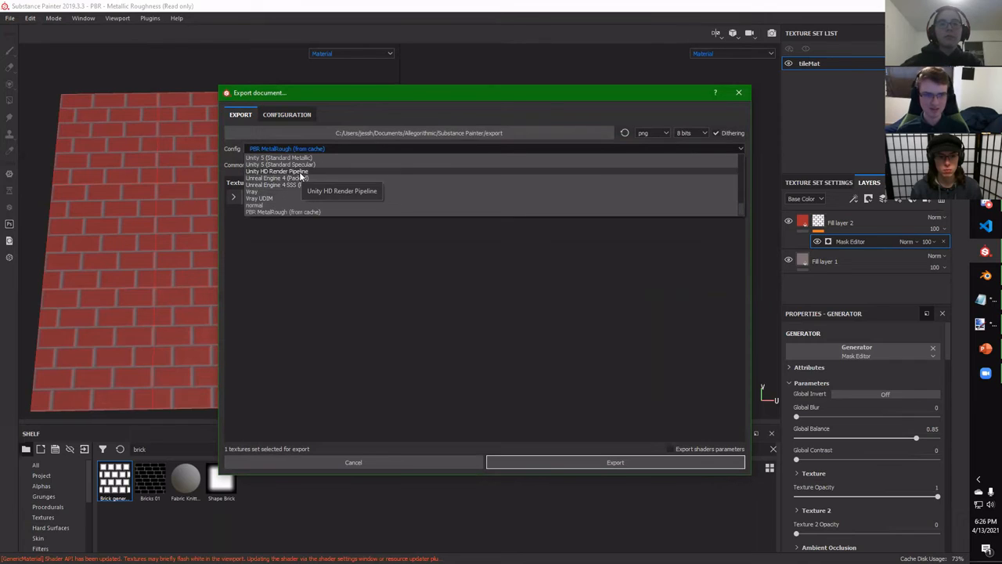
pyautogui.scroll(1, 284, 181)
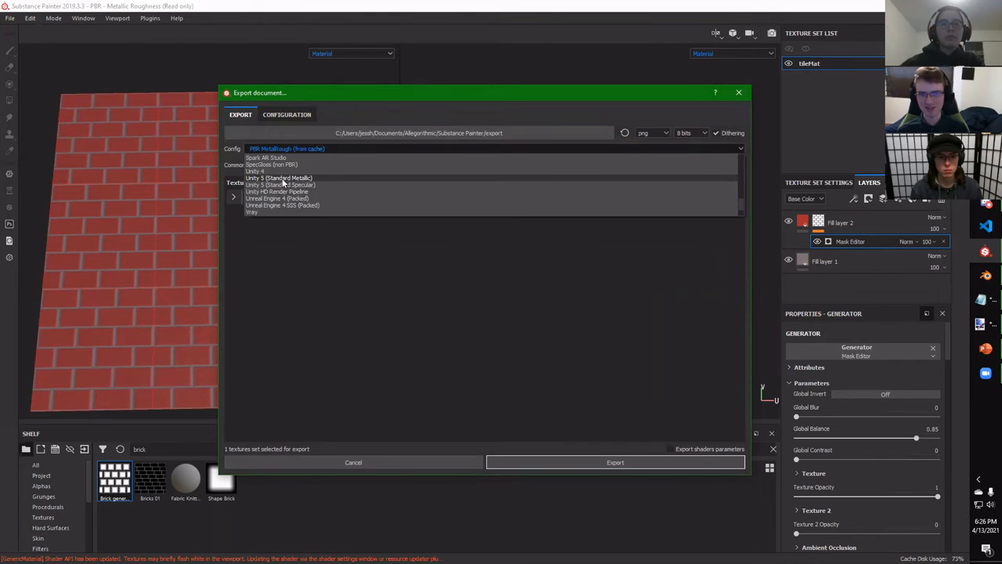
pyautogui.scroll(-2, 283, 184)
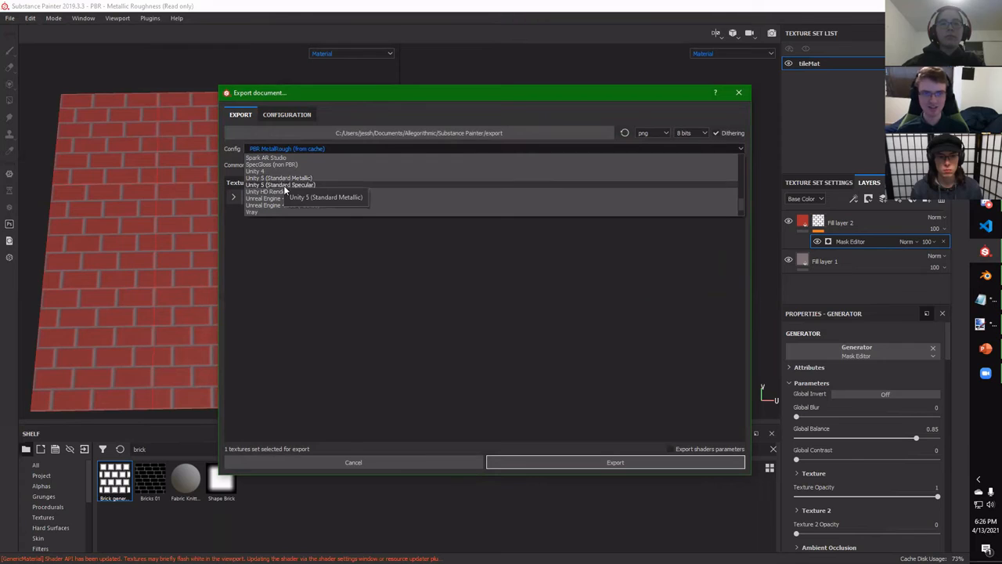
pyautogui.scroll(2, 283, 200)
pyautogui.scroll(3, 283, 200)
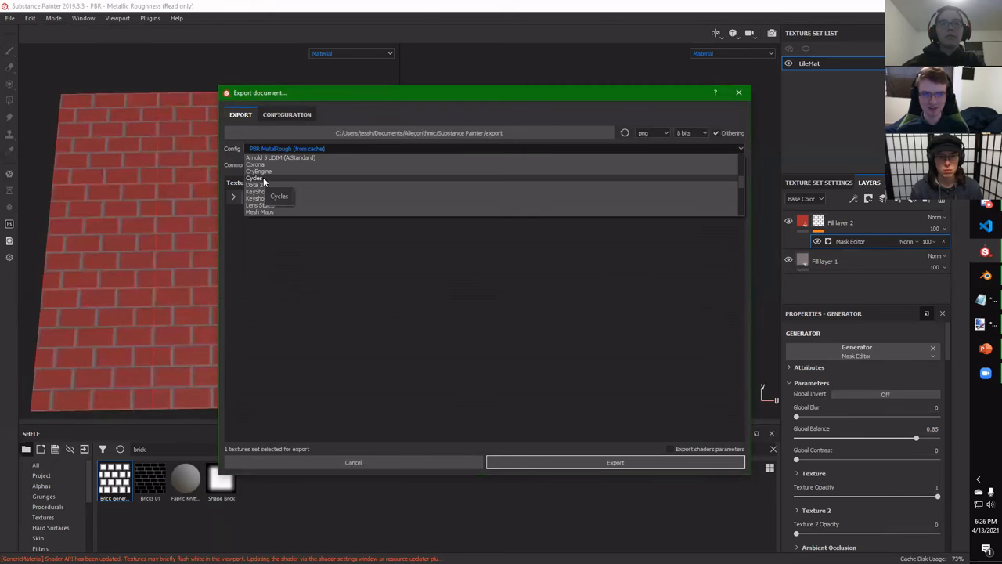
pyautogui.click(263, 179)
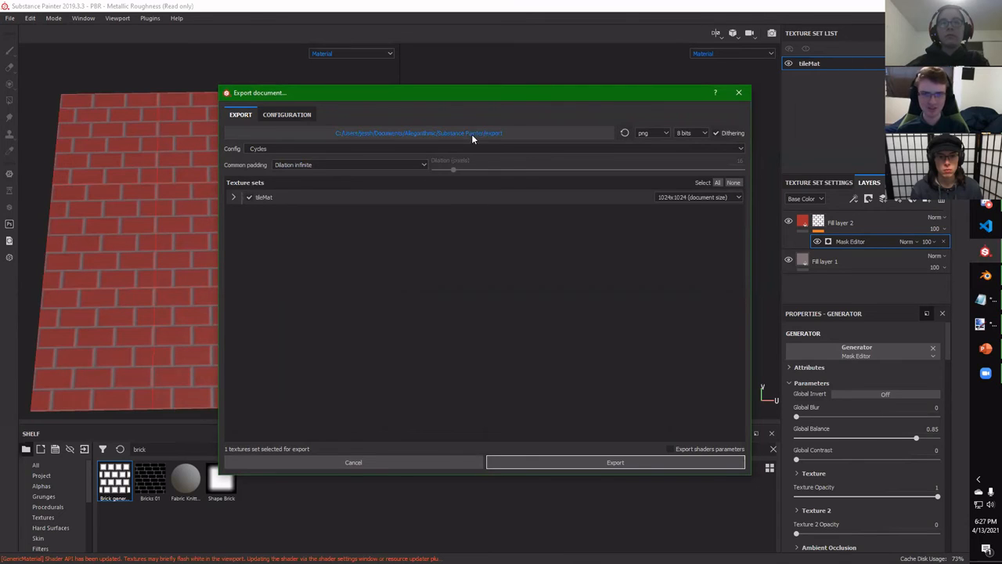
# Export the tileMat textures to the SubstanceTut/tex folder, and open that folder in File Explorer to check the maps
pyautogui.click(518, 132)
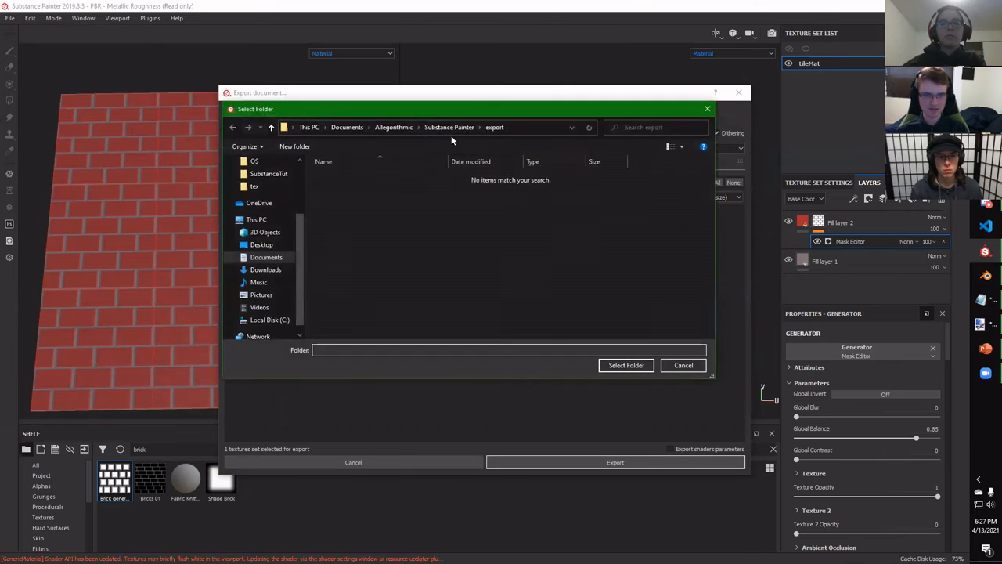
pyautogui.click(255, 187)
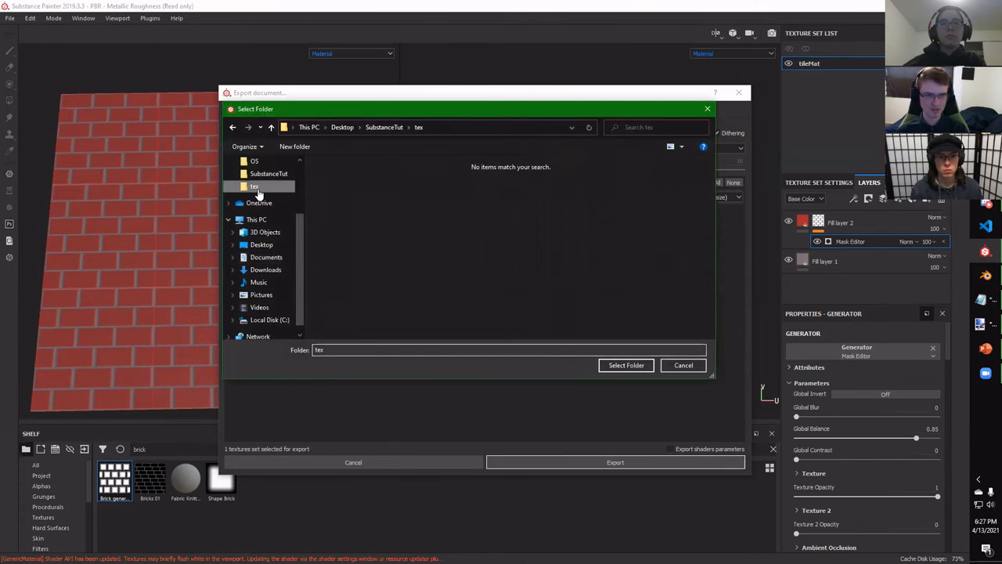
pyautogui.click(625, 365)
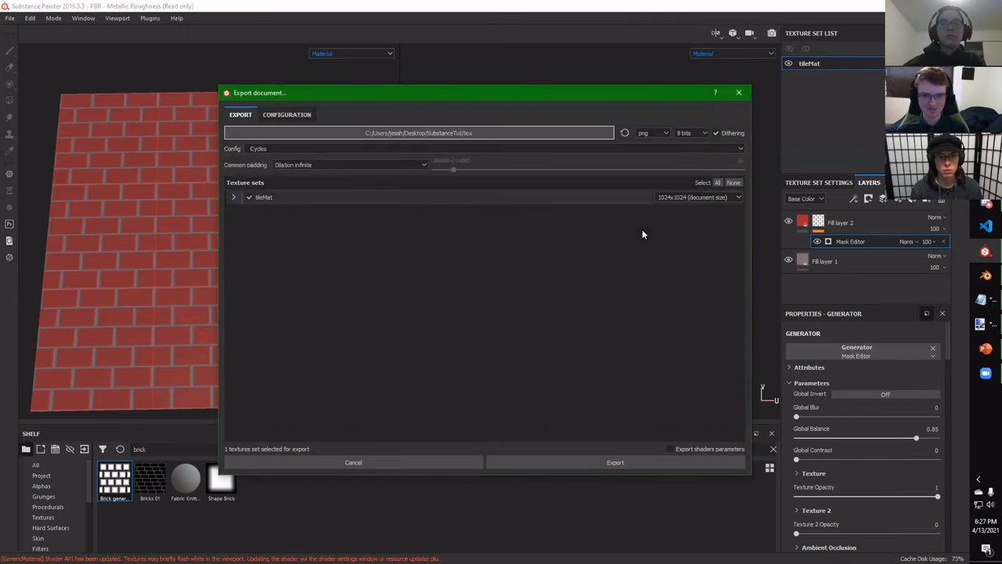
pyautogui.click(558, 462)
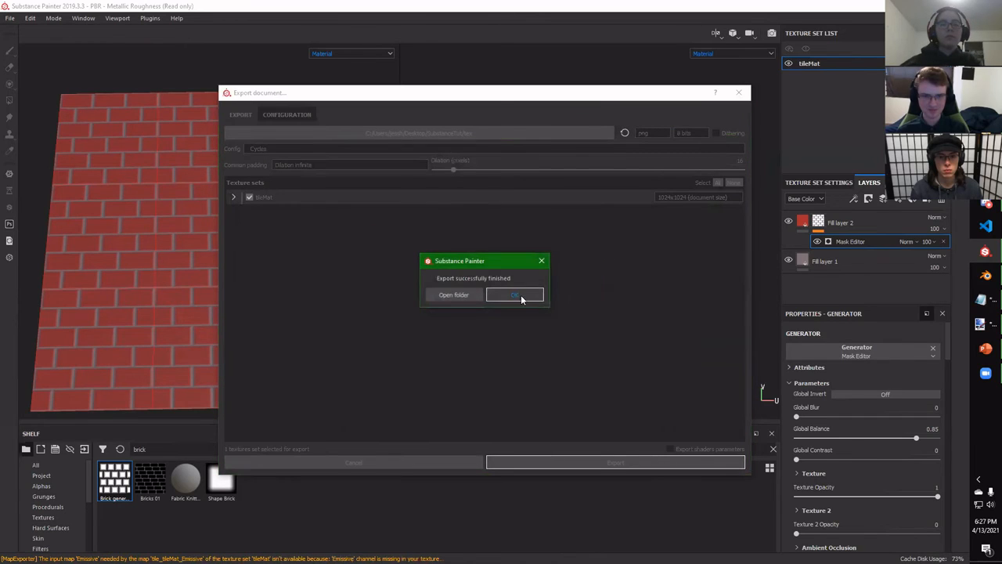
pyautogui.click(522, 295)
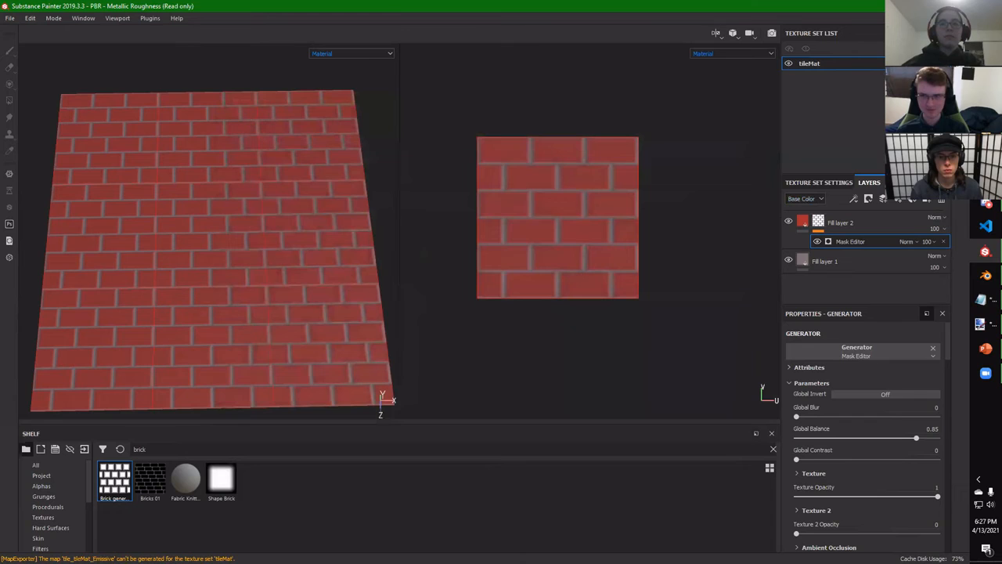
pyautogui.hotkey('alt', 'Tab')
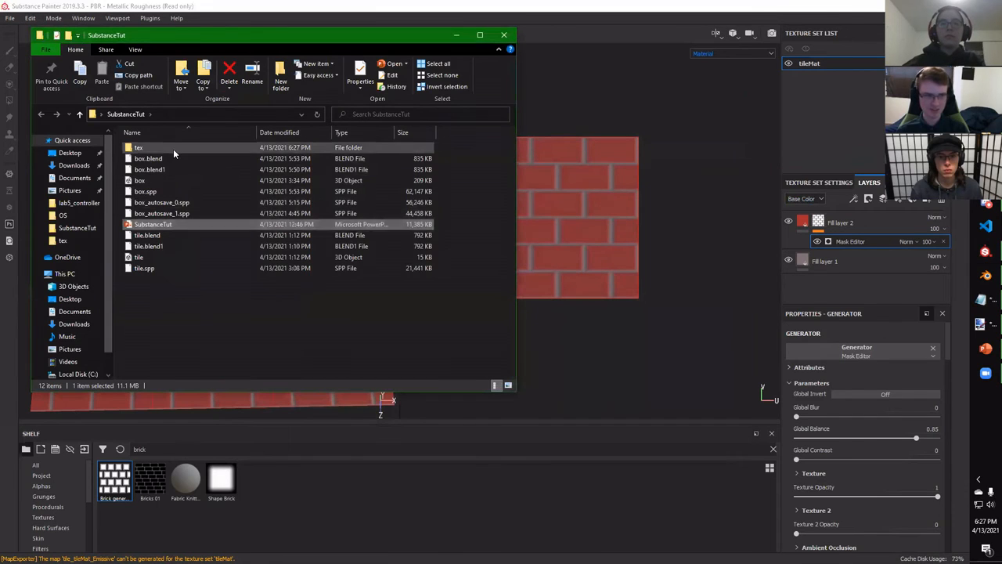
pyautogui.doubleClick(173, 149)
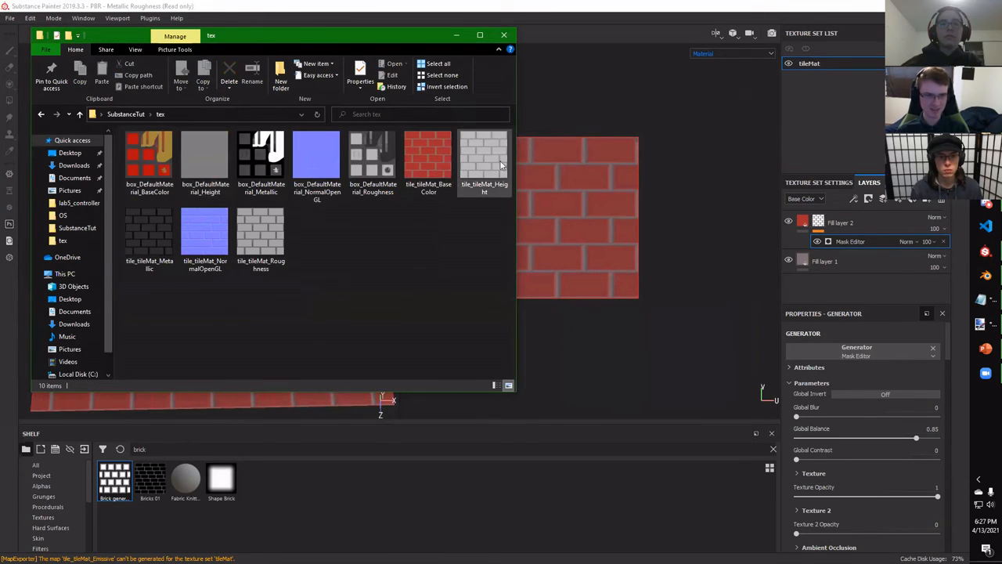
# Switch to Blender and create a new material on the plane
pyautogui.click(985, 274)
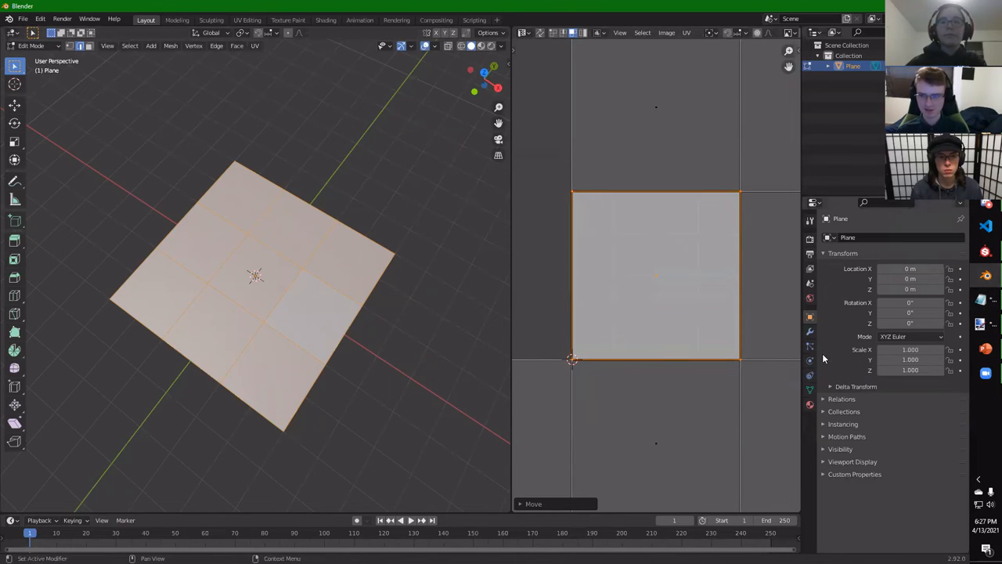
pyautogui.click(810, 404)
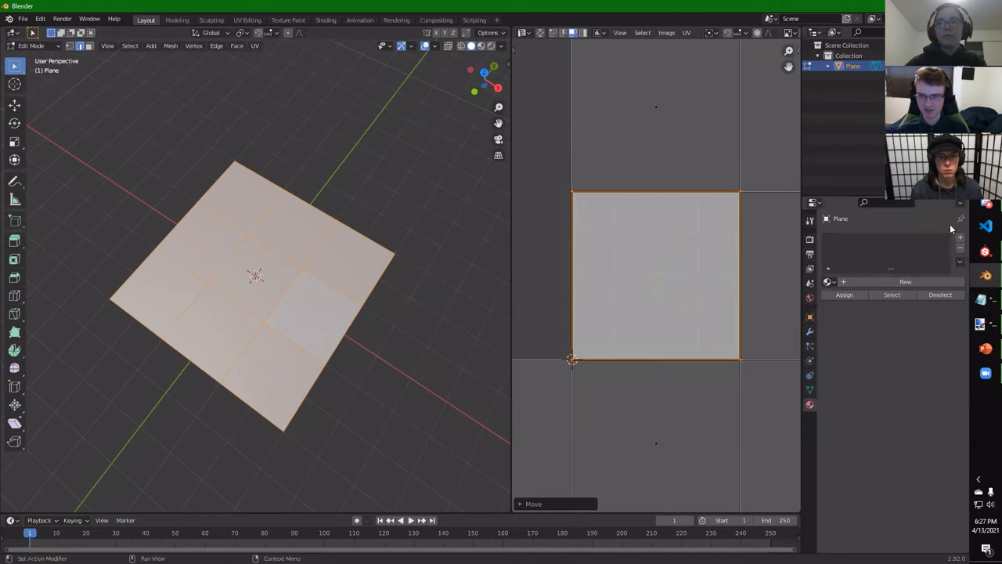
pyautogui.click(892, 282)
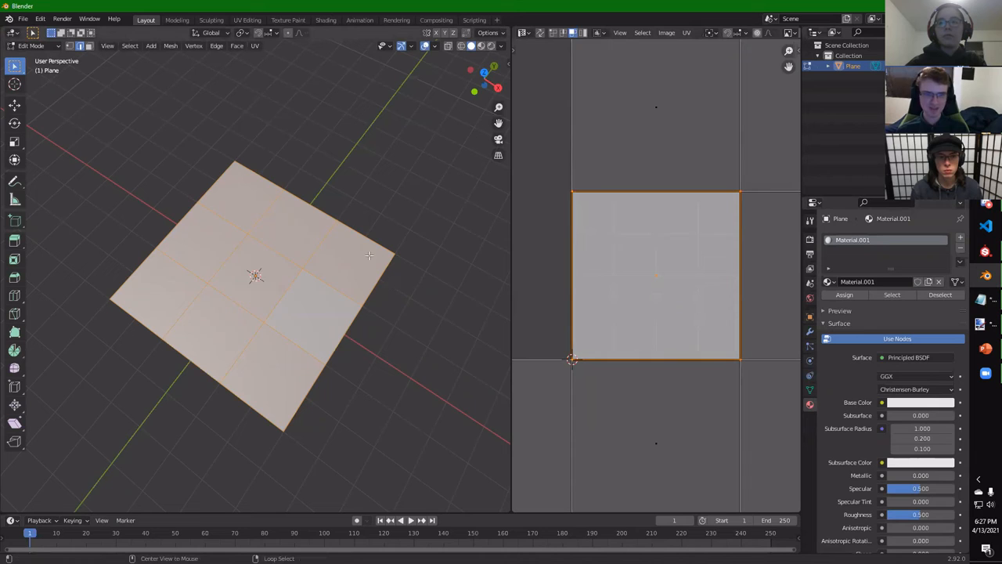
pyautogui.moveTo(368, 284); pyautogui.dragTo(293, 264, button='middle')
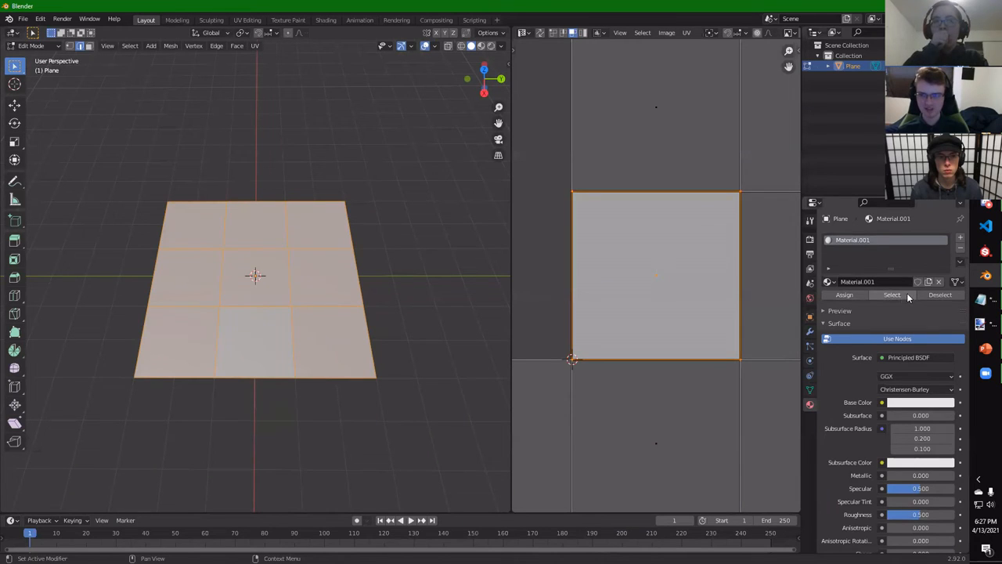
# Change the UV editor area to the Shader Editor and select the material's Principled BSDF node
pyautogui.click(523, 32)
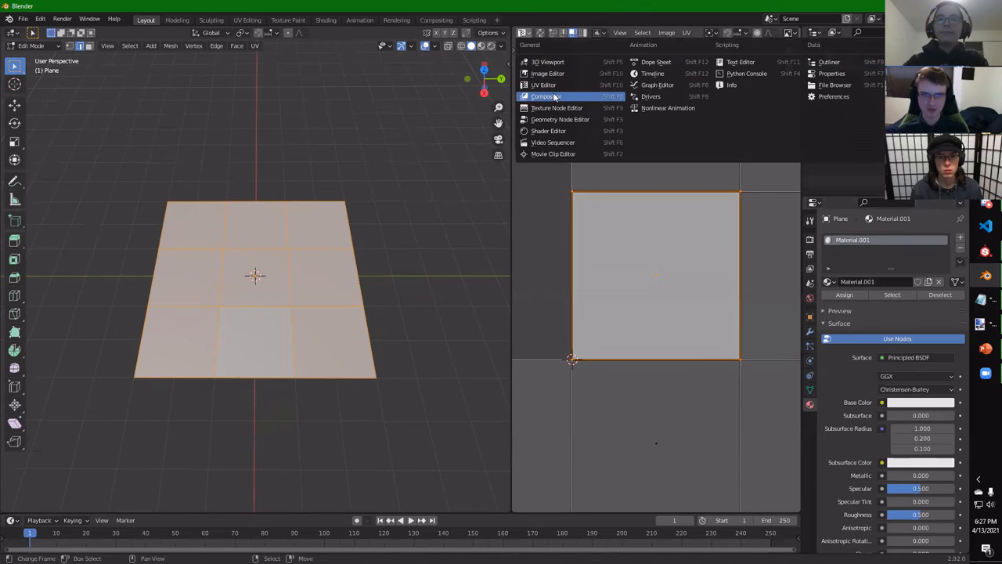
pyautogui.click(562, 131)
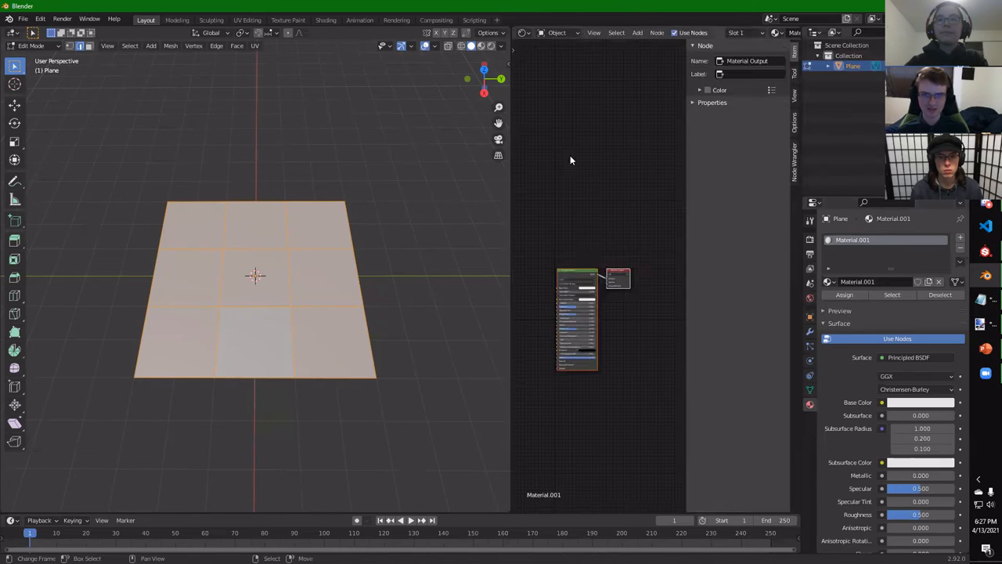
pyautogui.click(574, 276)
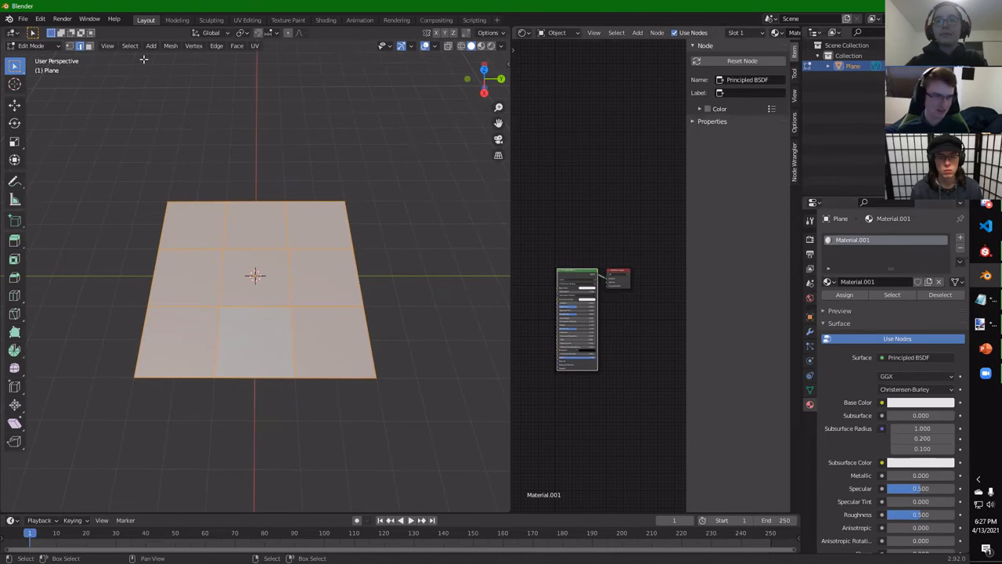
# Search the add-ons in Preferences for "node" to check that Node Wrangler is enabled
pyautogui.click(23, 20)
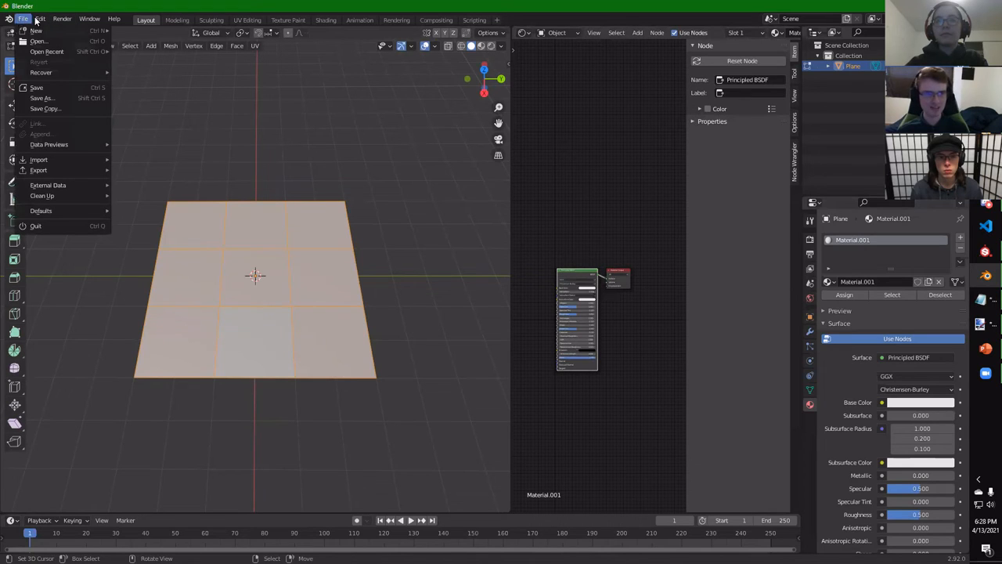
pyautogui.moveTo(39, 19)
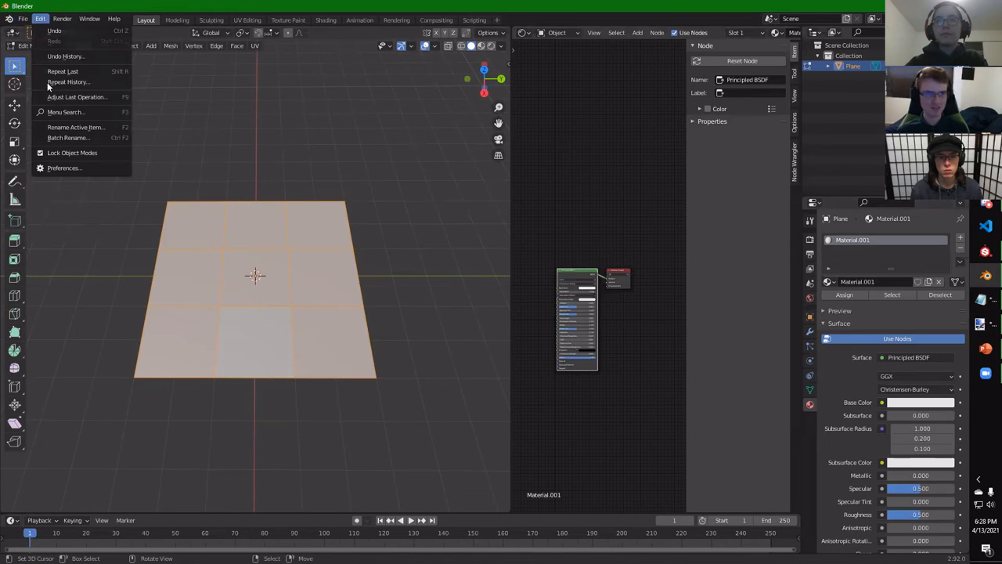
pyautogui.click(78, 169)
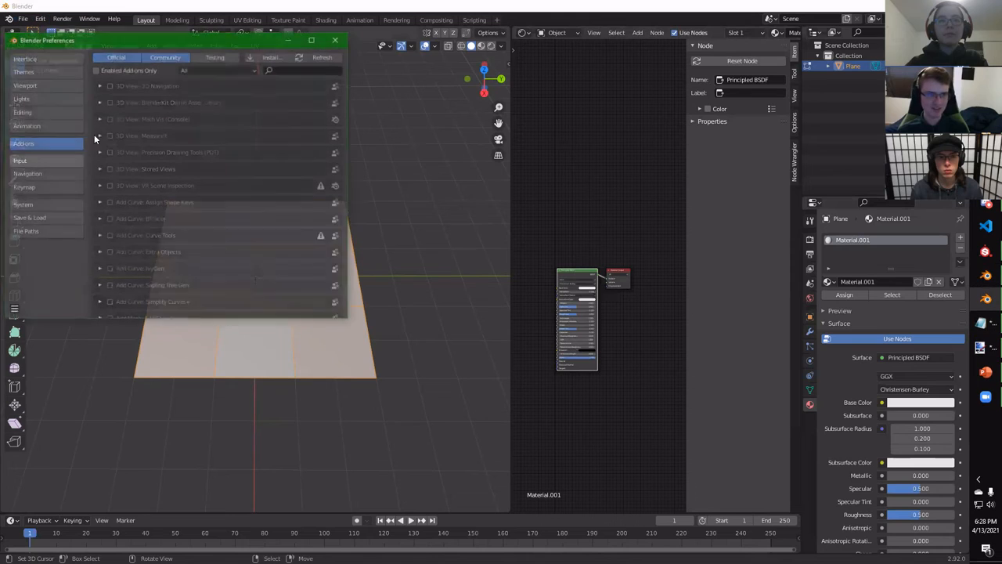
pyautogui.click(280, 71)
pyautogui.write('node')
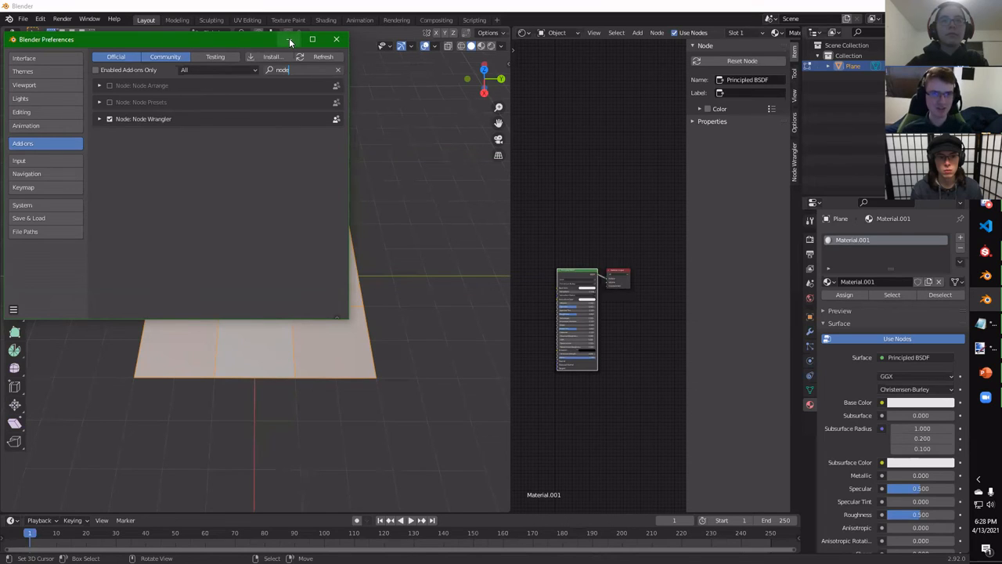
# Run Node Wrangler's Principled Texture Setup on the Principled BSDF with the five tile_tileMat images from Desktop/SubstanceTut/tex
pyautogui.click(576, 275)
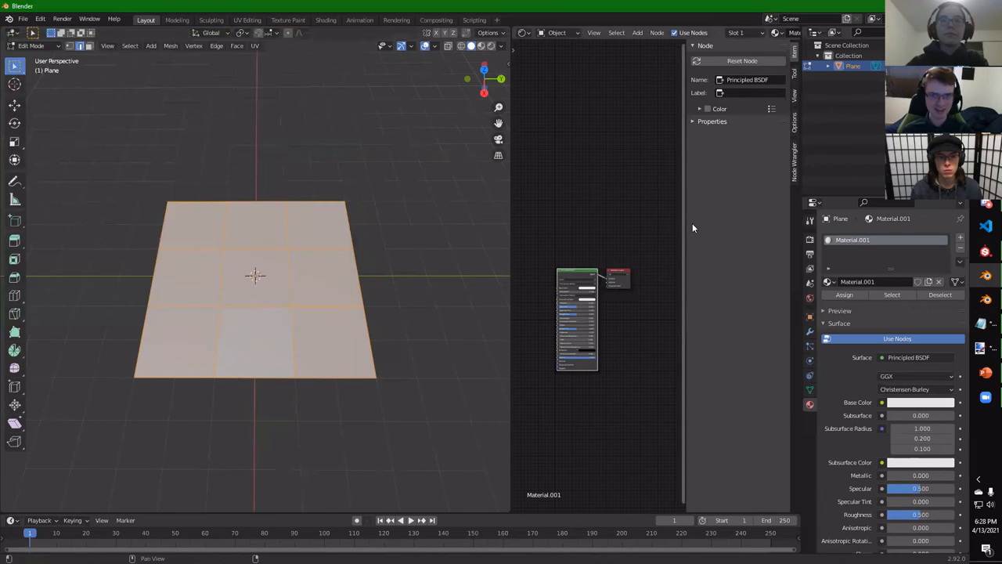
pyautogui.scroll(2, 557, 299)
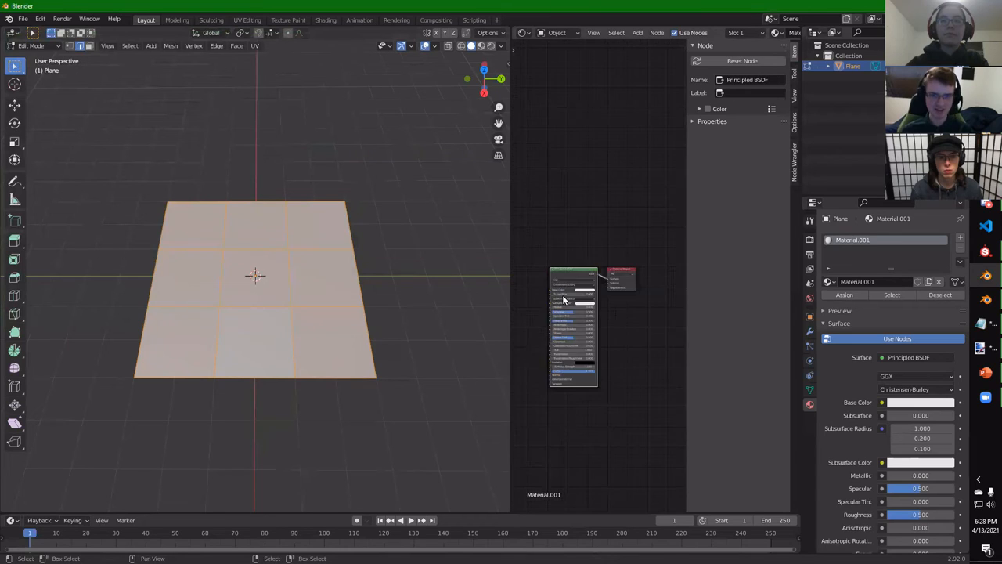
pyautogui.scroll(2, 562, 294)
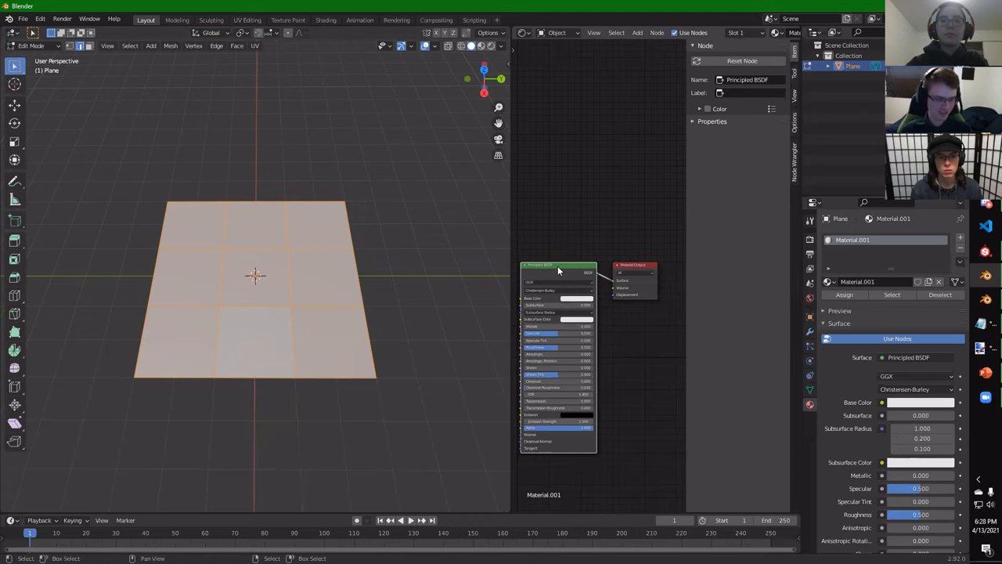
pyautogui.hotkey('ctrl', 'shift', 't')
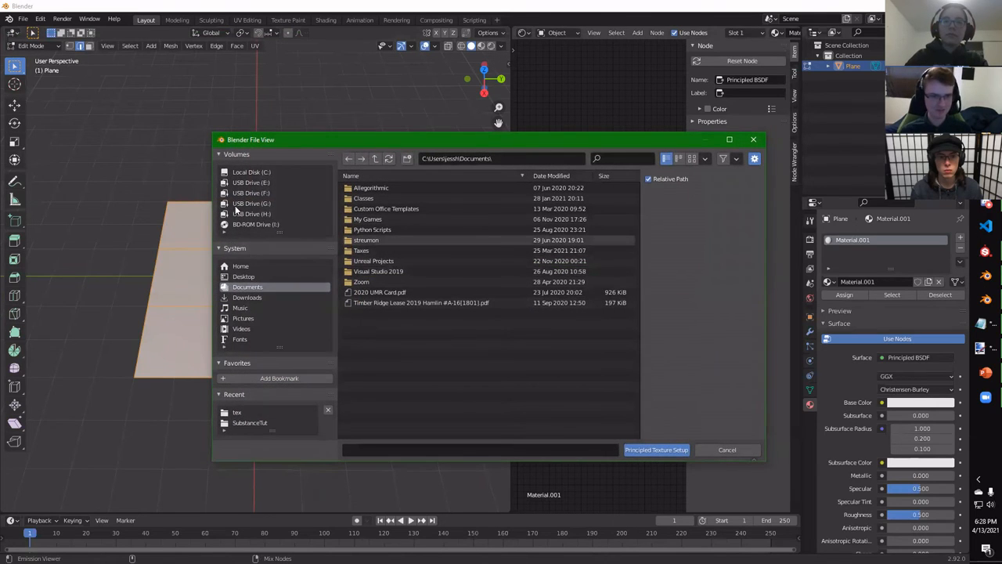
pyautogui.click(245, 276)
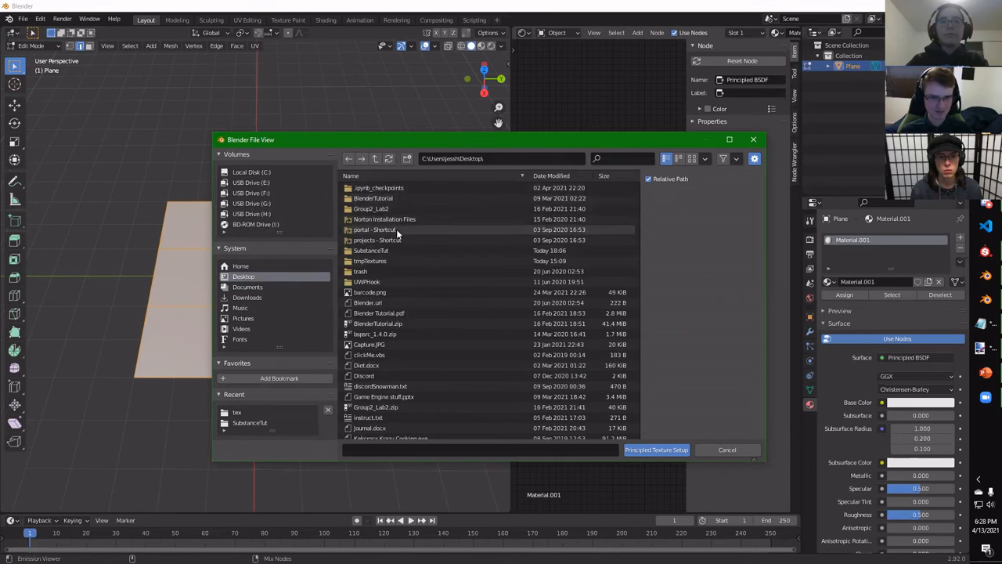
pyautogui.doubleClick(396, 250)
pyautogui.doubleClick(377, 188)
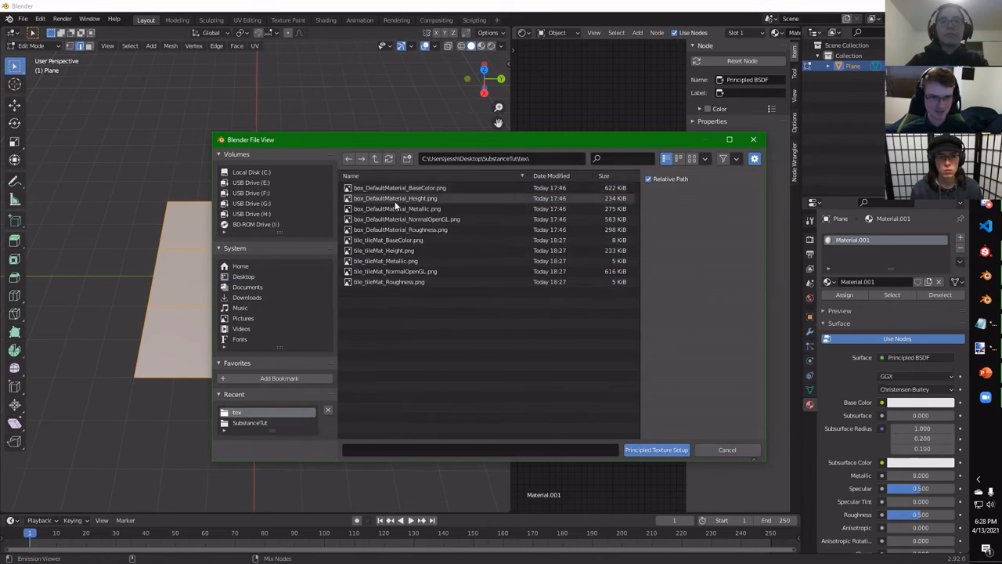
pyautogui.moveTo(413, 239); pyautogui.dragTo(521, 362)
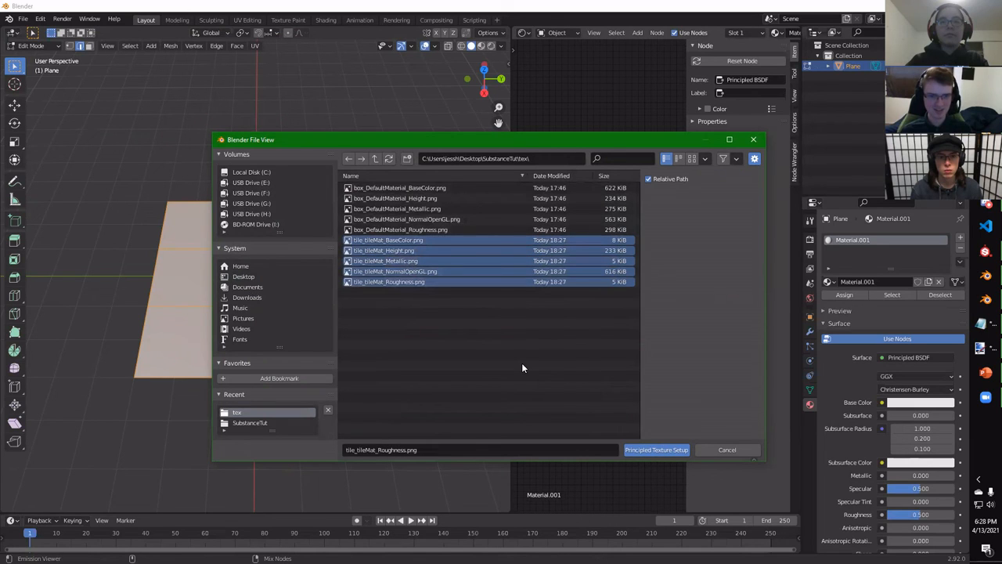
pyautogui.click(655, 450)
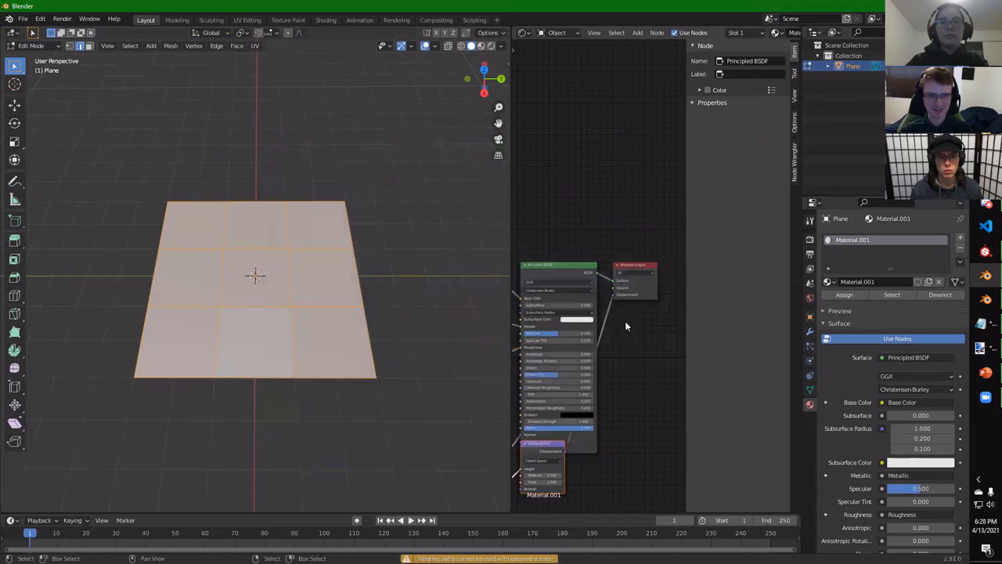
# Look over the generated texture nodes and inspect the brick plane from another angle in Material Preview shading
pyautogui.scroll(-9, 649, 297)
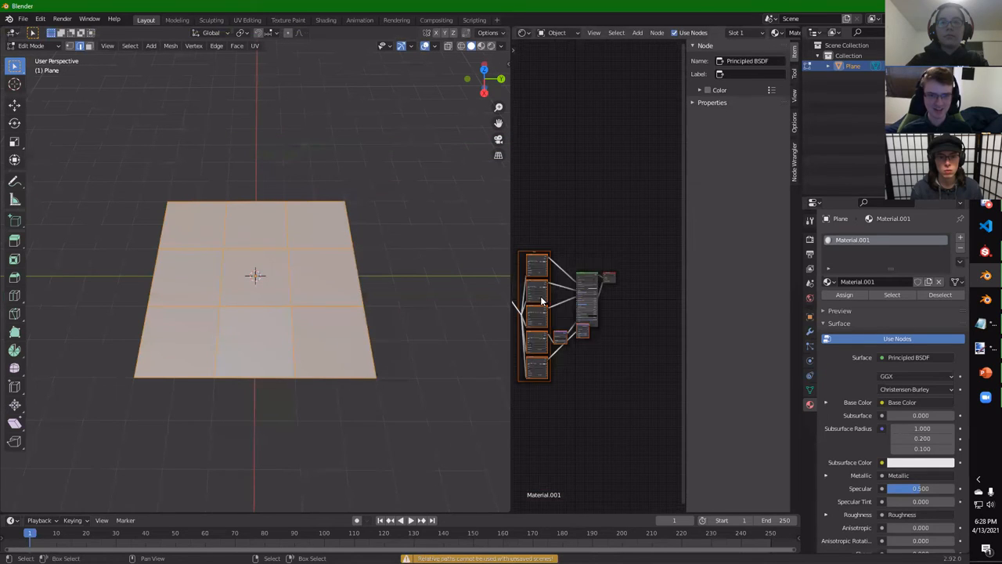
pyautogui.scroll(-2, 582, 329)
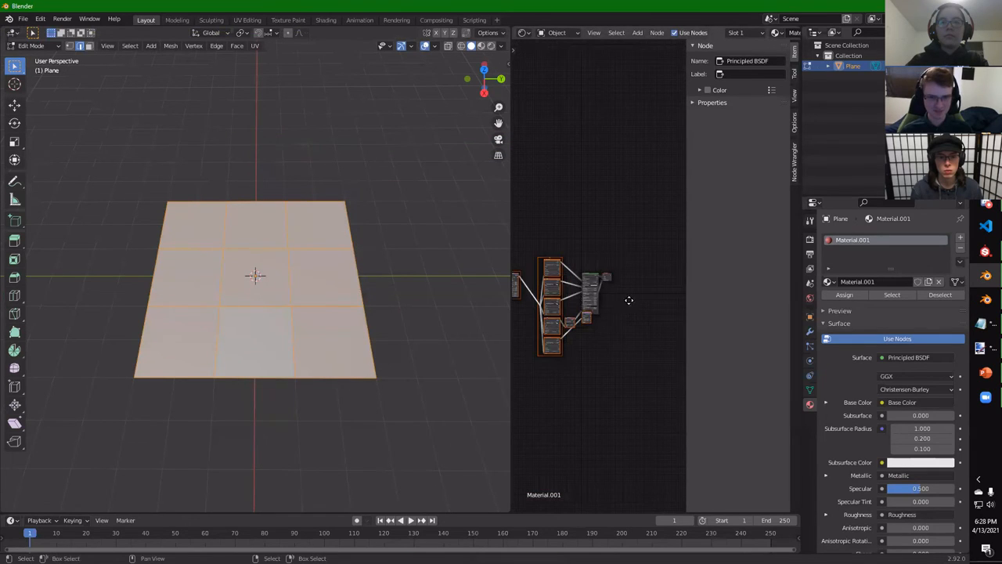
pyautogui.scroll(2, 572, 300)
pyautogui.scroll(4, 562, 308)
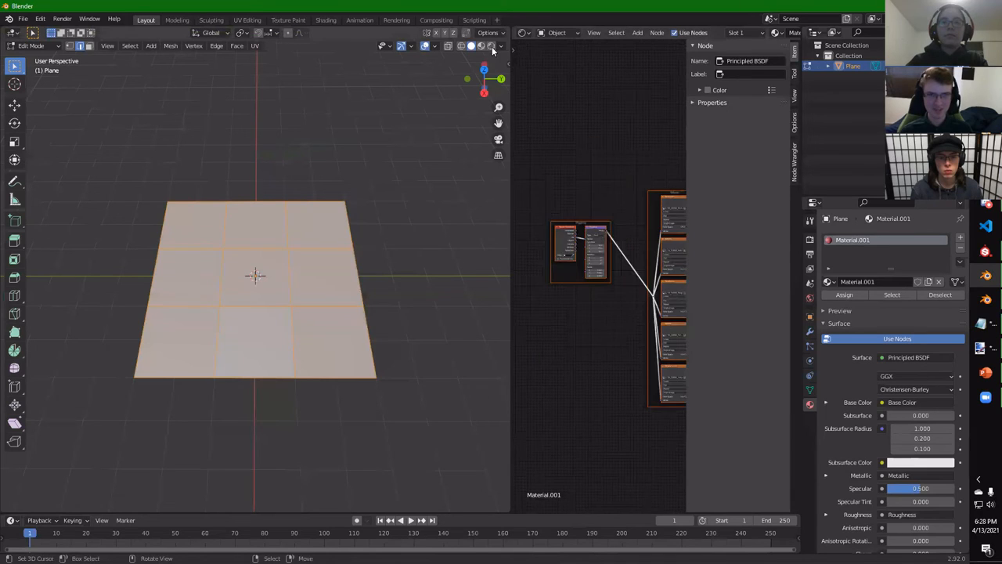
pyautogui.press('a')
pyautogui.scroll(4, 311, 266)
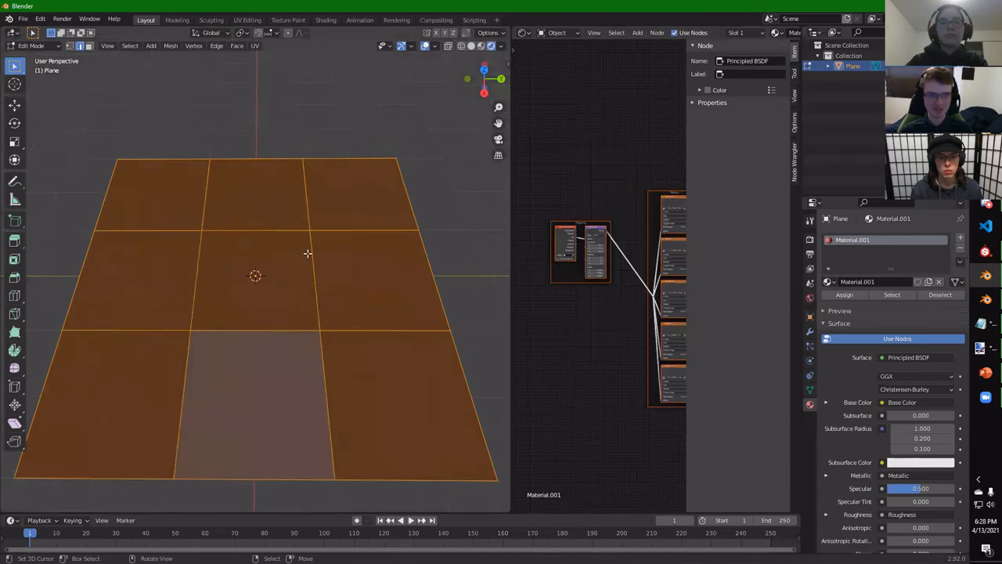
pyautogui.click(481, 46)
pyautogui.moveTo(276, 202); pyautogui.dragTo(142, 131, button='middle')
pyautogui.moveTo(195, 249); pyautogui.dragTo(174, 241, button='middle')
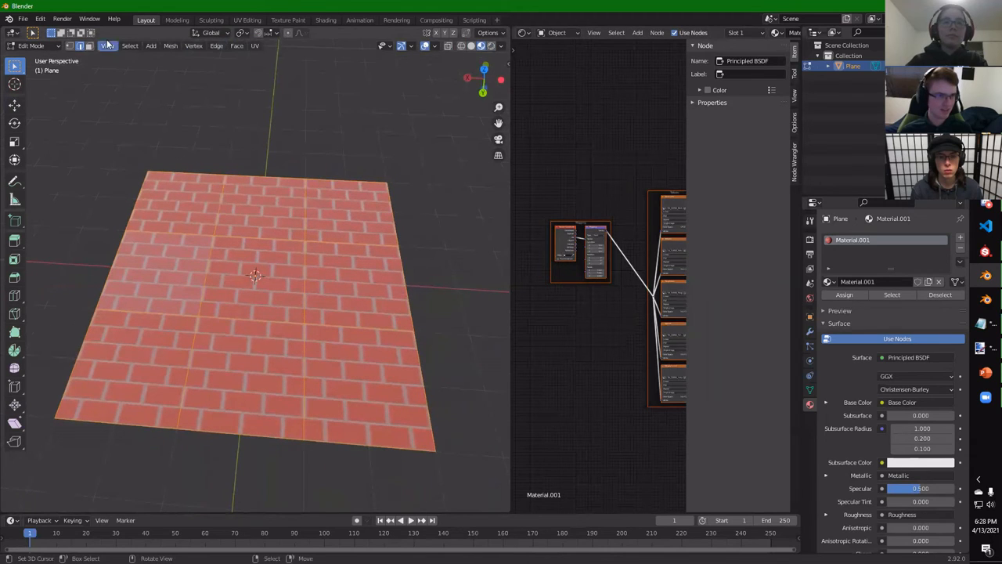
pyautogui.click(151, 46)
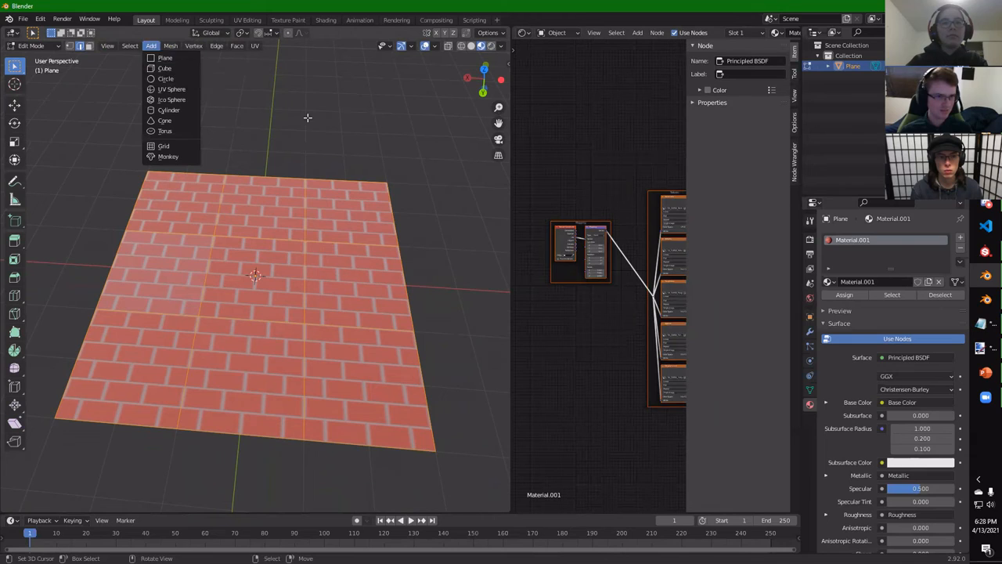
pyautogui.press('F3')
pyautogui.write('light')
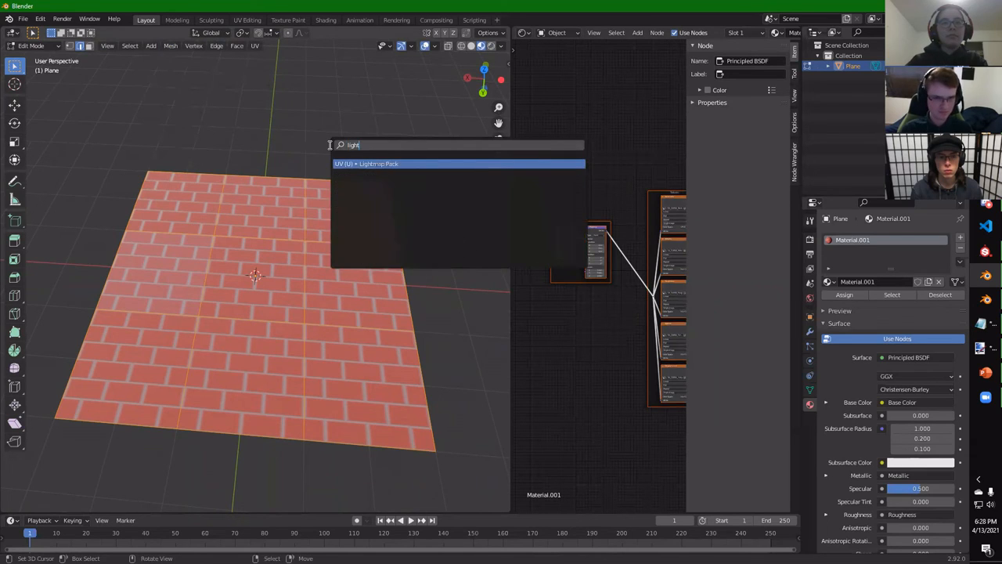
pyautogui.press('Escape')
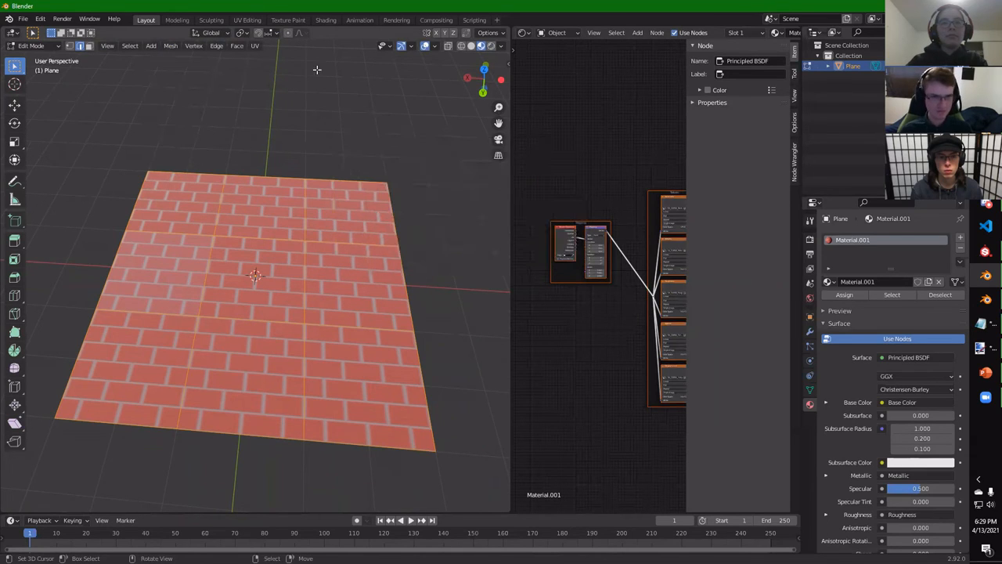
pyautogui.click(472, 46)
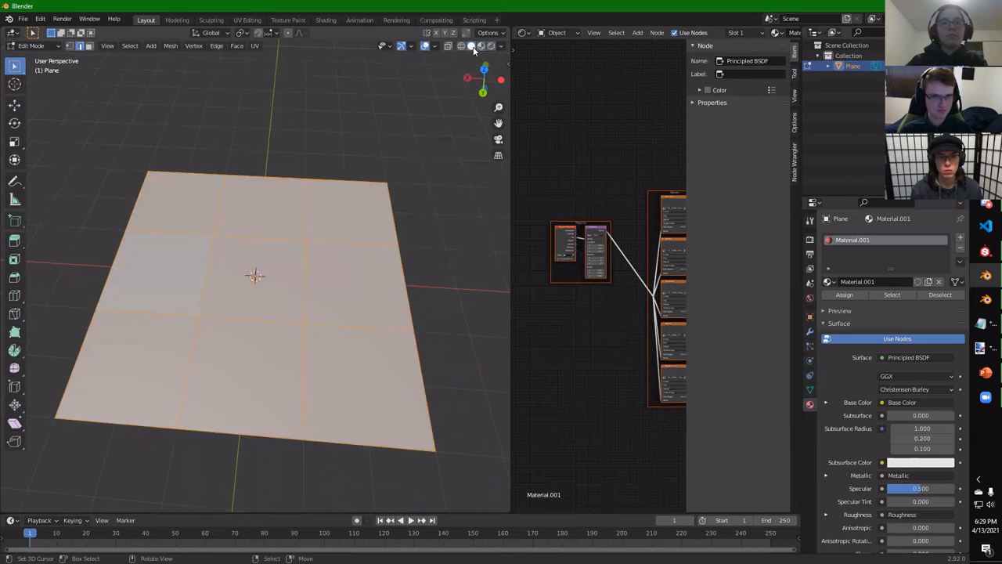
pyautogui.click(154, 45)
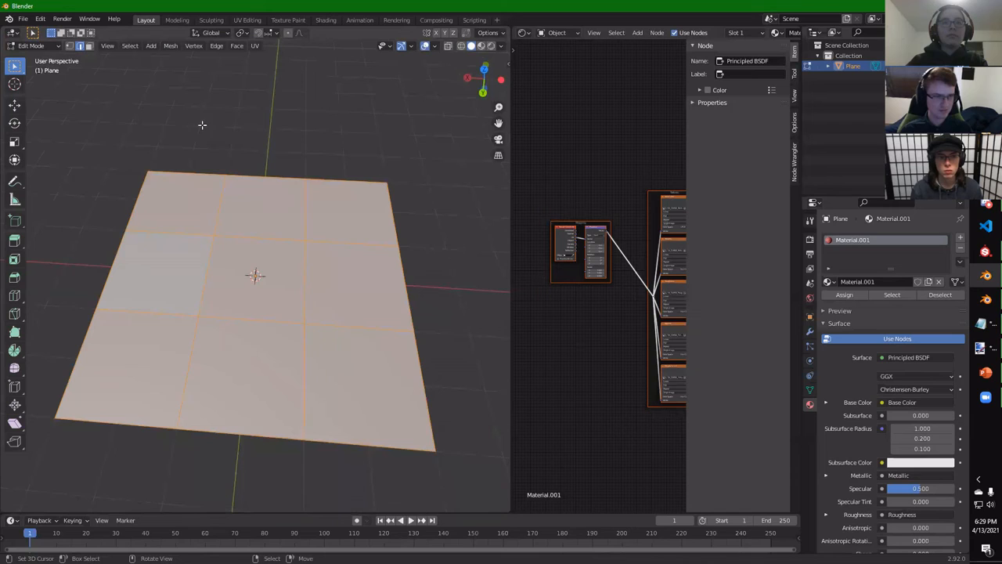
pyautogui.press('F3')
pyautogui.write('land')
pyautogui.press('BackSpace')
pyautogui.press('BackSpace')
pyautogui.press('BackSpace')
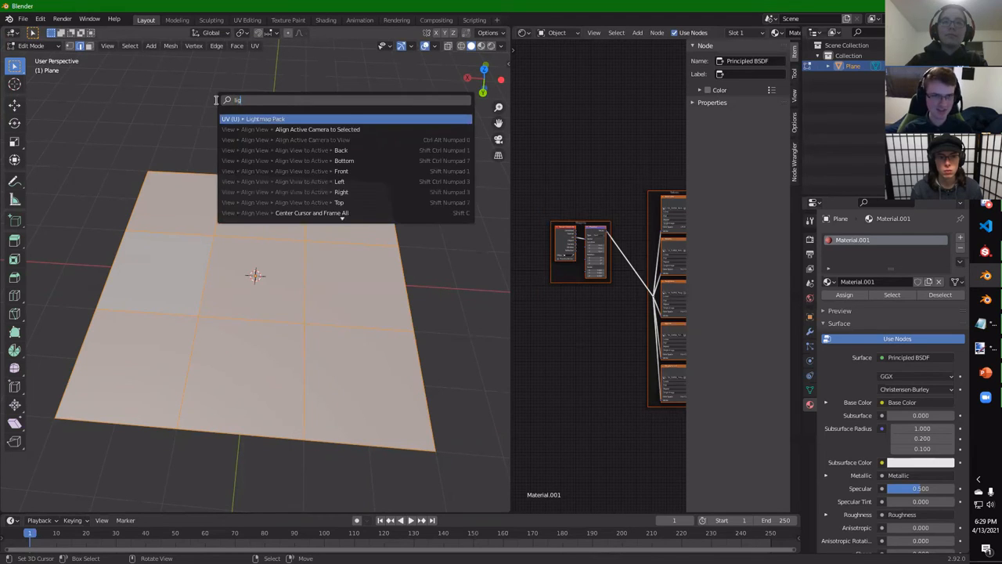
pyautogui.press('BackSpace')
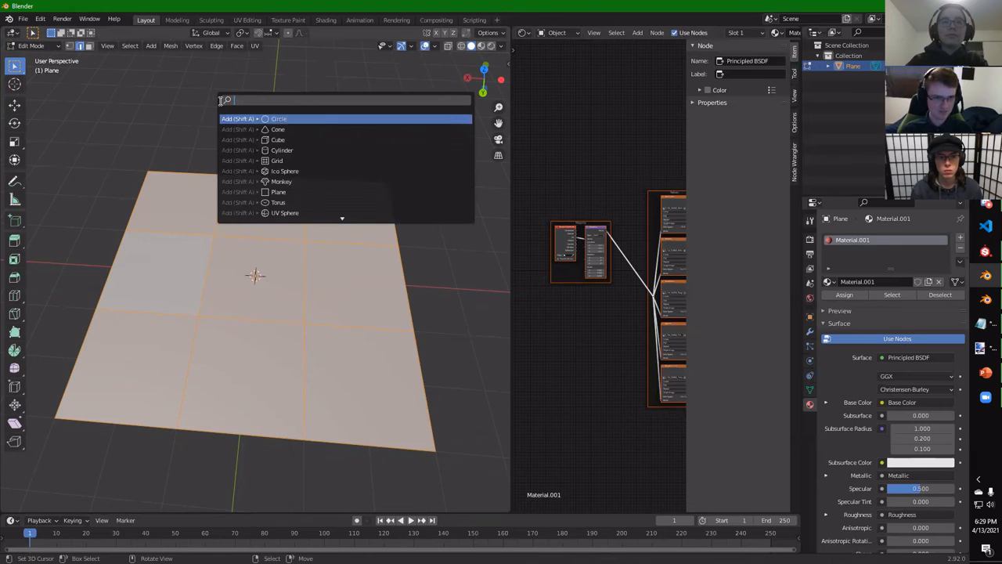
pyautogui.press('Down')
pyautogui.press('Down')
pyautogui.press('Down')
pyautogui.press('Down')
pyautogui.press('Down')
pyautogui.press('Down')
pyautogui.press('Down')
pyautogui.press('Down')
pyautogui.press('Down')
pyautogui.press('Down')
pyautogui.write('a')
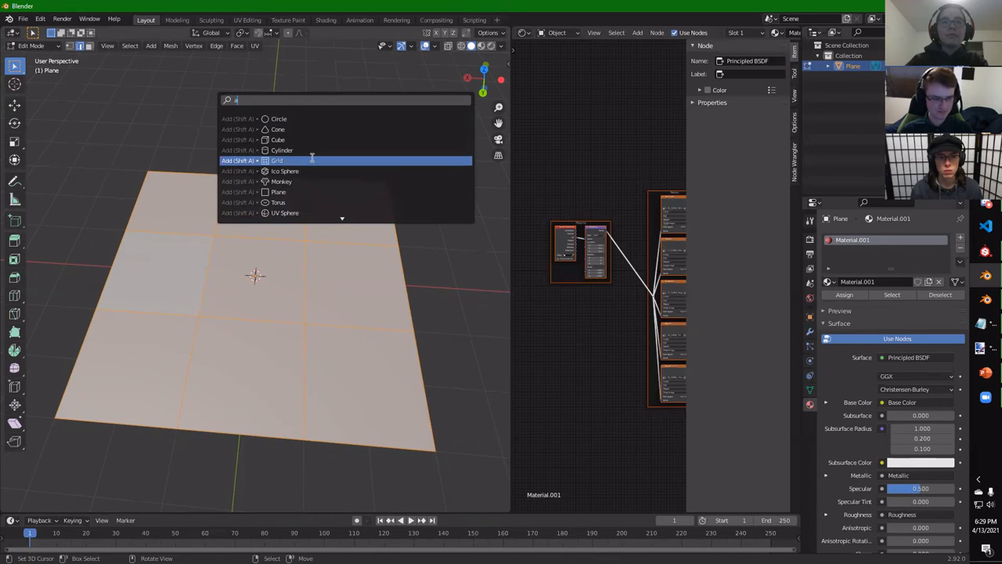
pyautogui.press('Down')
pyautogui.press('Down')
pyautogui.press('Down')
pyautogui.press('Down')
pyautogui.press('Down')
pyautogui.press('Down')
pyautogui.press('Down')
pyautogui.press('Down')
pyautogui.press('Down')
pyautogui.press('Down')
pyautogui.press('Down')
pyautogui.press('Down')
pyautogui.press('Down')
pyautogui.press('Down')
pyautogui.press('Down')
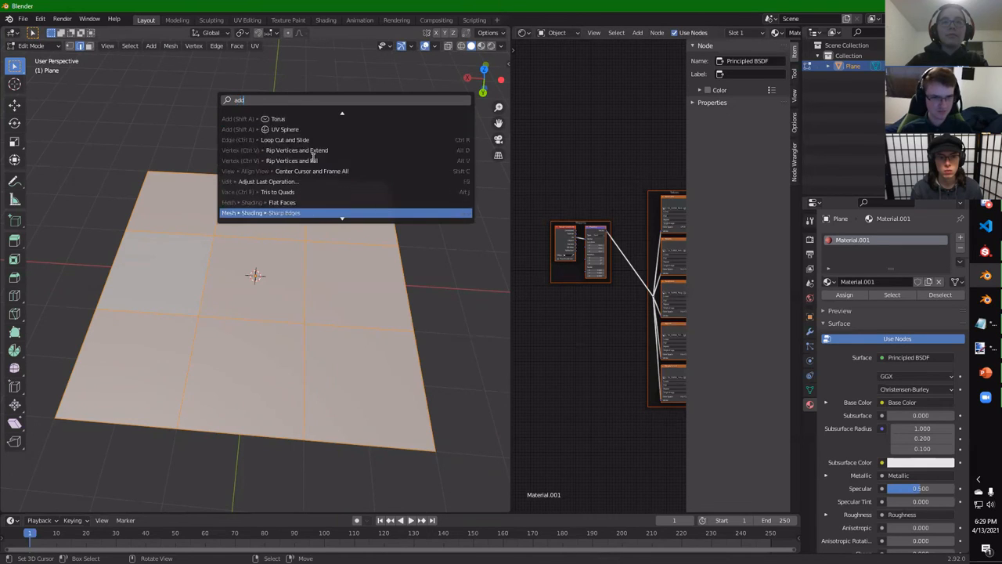
# Show the brick plane in Rendered shading after checking it in Material Preview
pyautogui.click(481, 45)
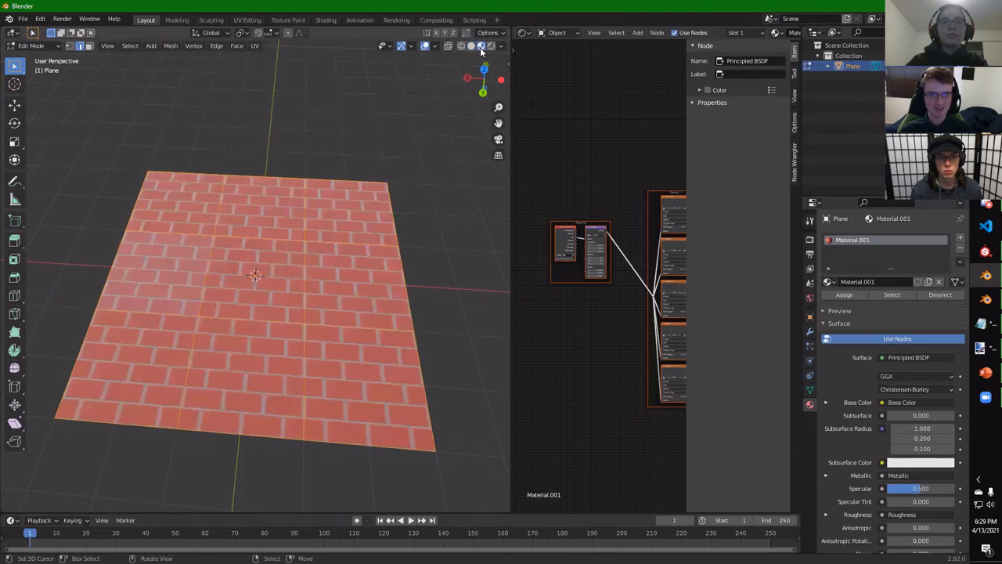
pyautogui.click(470, 46)
pyautogui.press('F3')
pyautogui.write('sub')
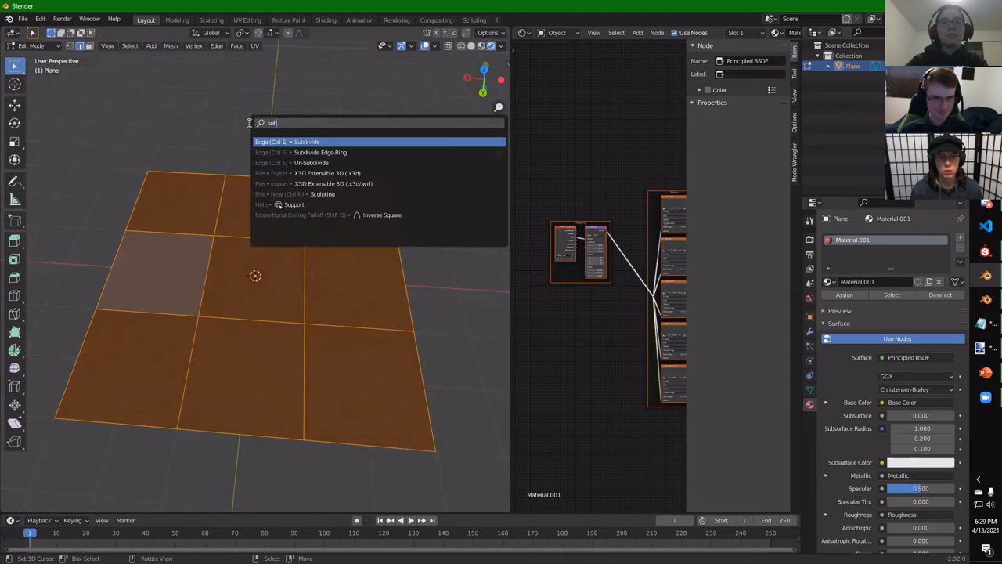
pyautogui.press('Escape')
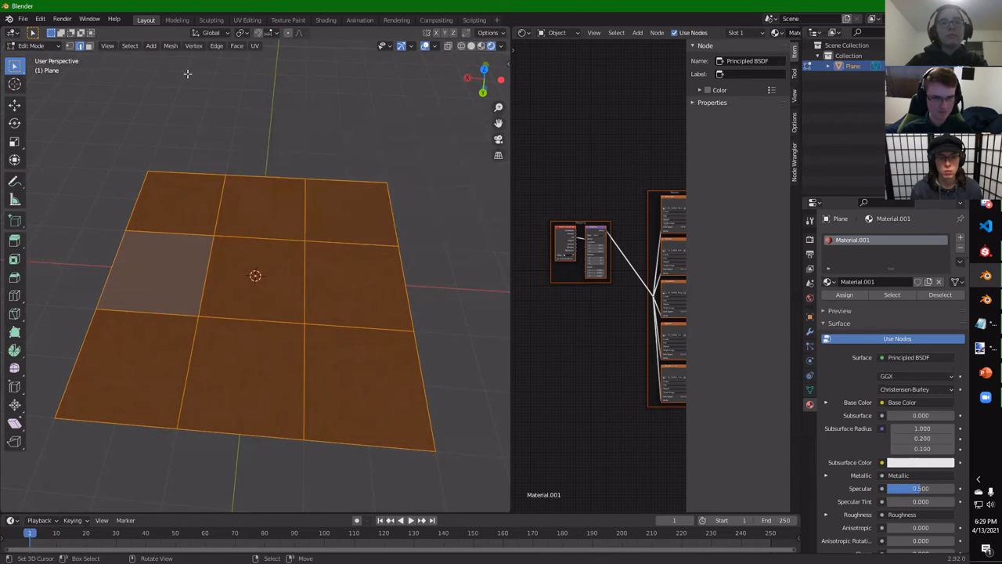
# Return to Object Mode, add a point light and raise it along Z above the brick plane
pyautogui.press('Tab')
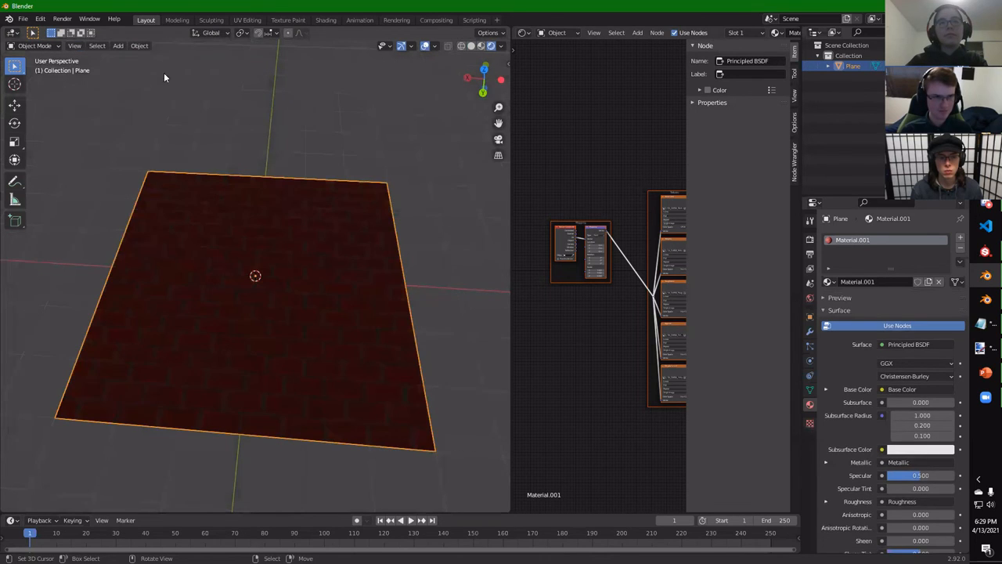
pyautogui.click(117, 46)
pyautogui.moveTo(141, 58)
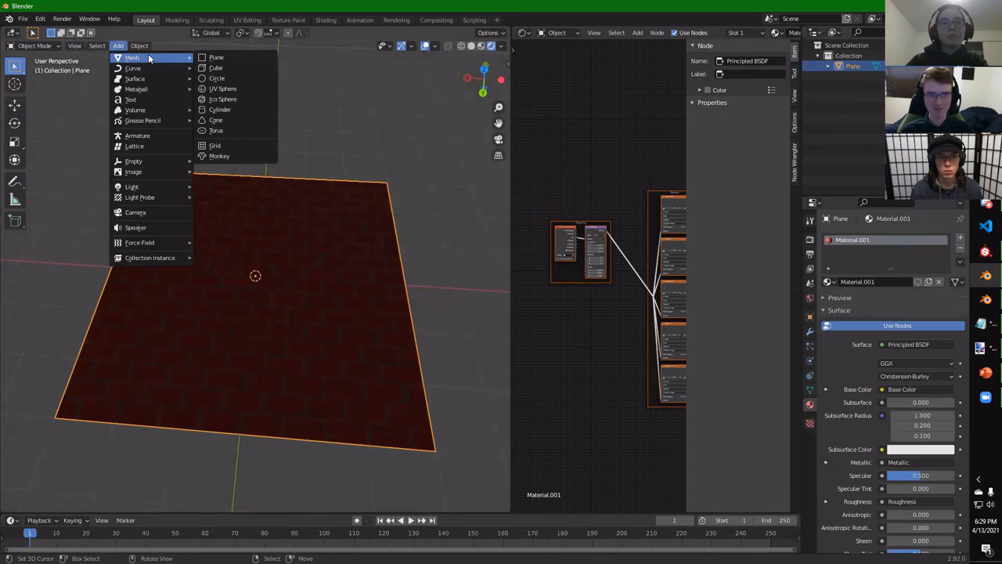
pyautogui.moveTo(151, 187)
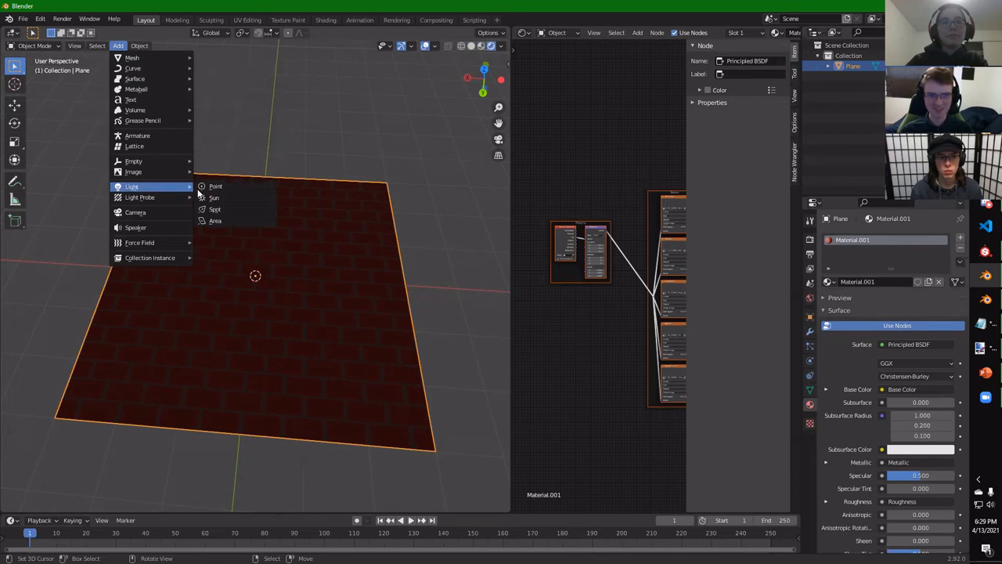
pyautogui.click(214, 188)
pyautogui.press('g')
pyautogui.press('z')
pyautogui.click(297, 119)
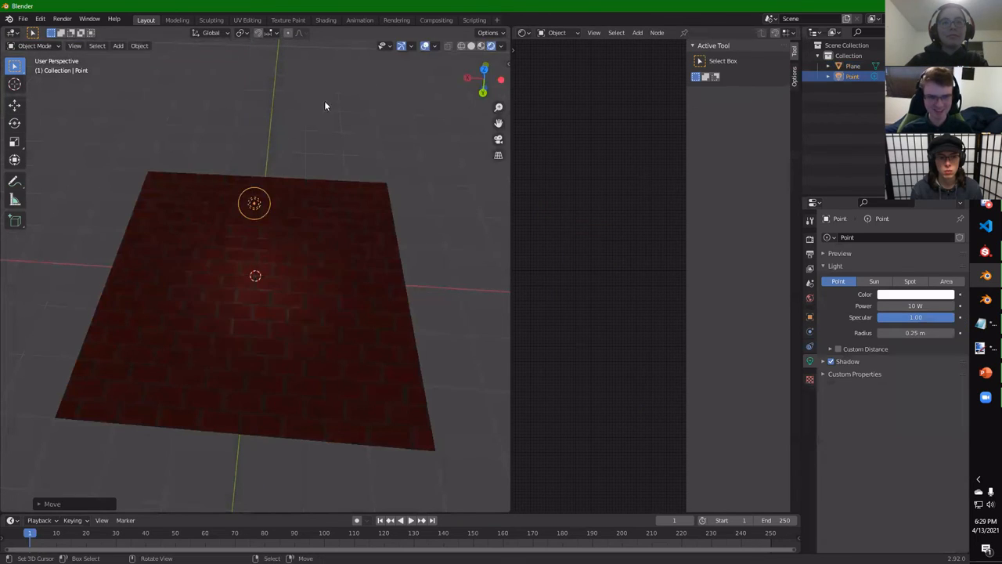
# Readjust the point light's height along Z and inspect the lit bricks up close
pyautogui.moveTo(300, 224); pyautogui.dragTo(292, 267, button='middle')
pyautogui.press('g')
pyautogui.press('z')
pyautogui.click(295, 275)
pyautogui.scroll(10, 380, 230)
pyautogui.scroll(-7, 242, 188)
pyautogui.scroll(2, 296, 250)
pyautogui.scroll(-2, 296, 251)
# Duplicate the brick plane along X so the copy sits edge to edge with the original
pyautogui.click(355, 240)
pyautogui.scroll(-3, 360, 243)
pyautogui.hotkey('shift', 'd')
pyautogui.click(180, 277)
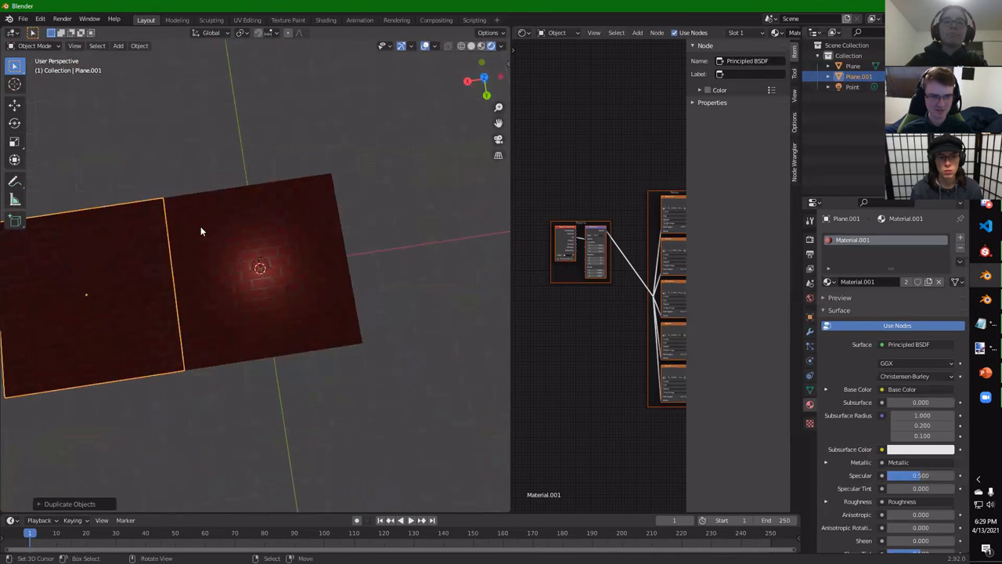
# Duplicate the side copy and move the duplicate -12 m along X to the original plane's opposite edge
pyautogui.click(222, 189)
pyautogui.moveTo(213, 215); pyautogui.dragTo(143, 266, button='middle')
pyautogui.click(141, 267)
pyautogui.hotkey('shift', 'd')
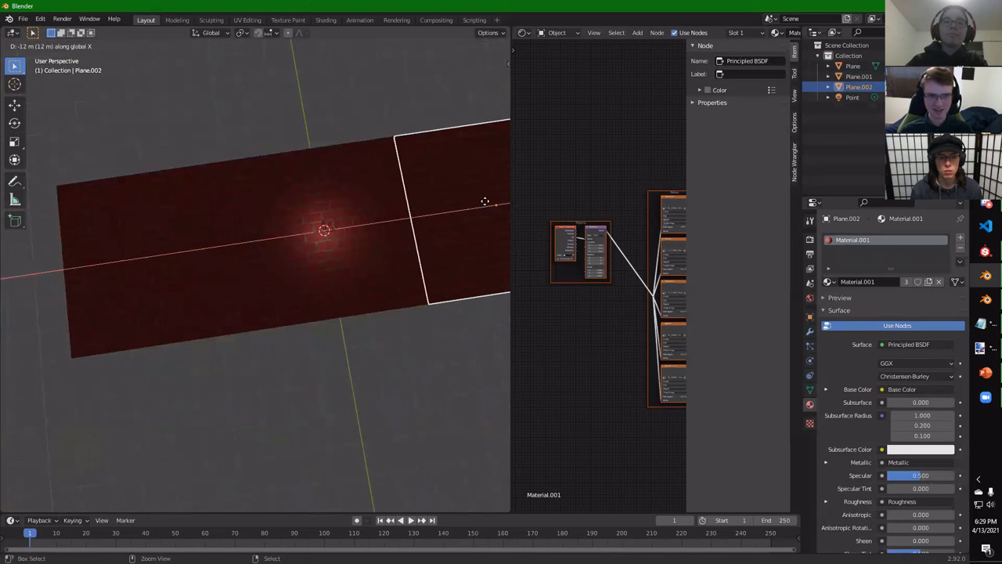
pyautogui.click(472, 199)
# Duplicate the centre plane twice along Y, placing a copy against each free edge to form a cross, and deselect everything
pyautogui.click(295, 224)
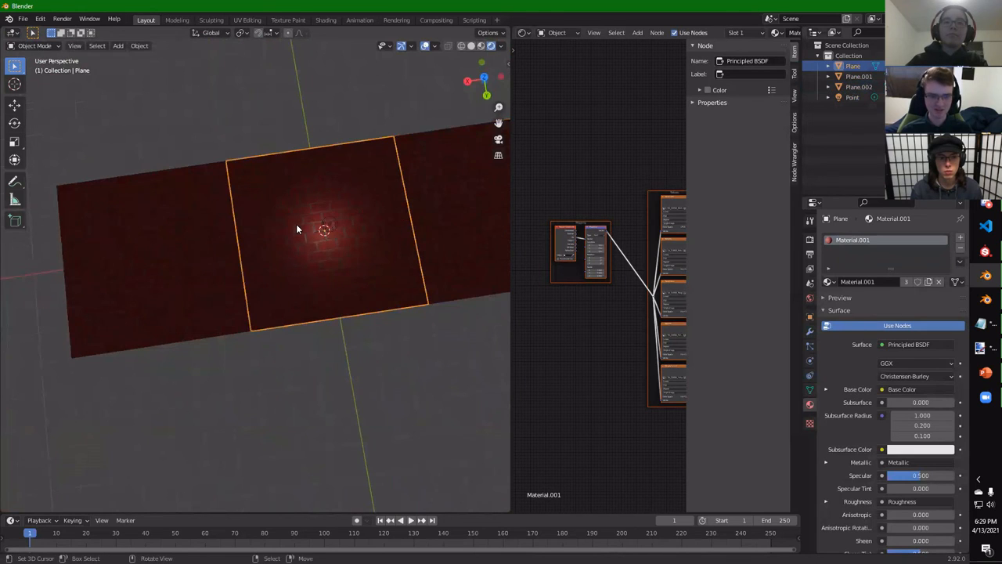
pyautogui.hotkey('shift', 'd')
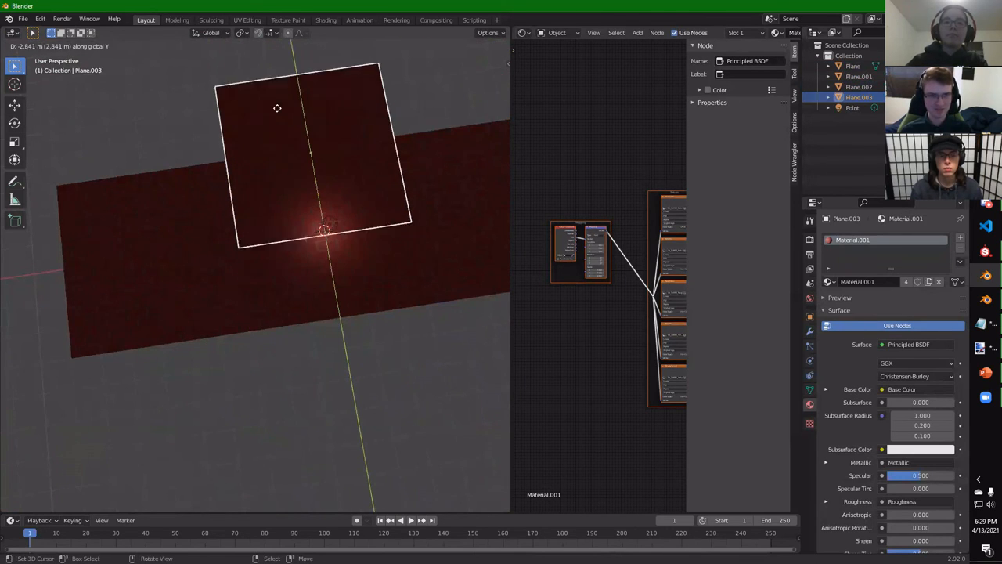
pyautogui.click(269, 75)
pyautogui.click(286, 197)
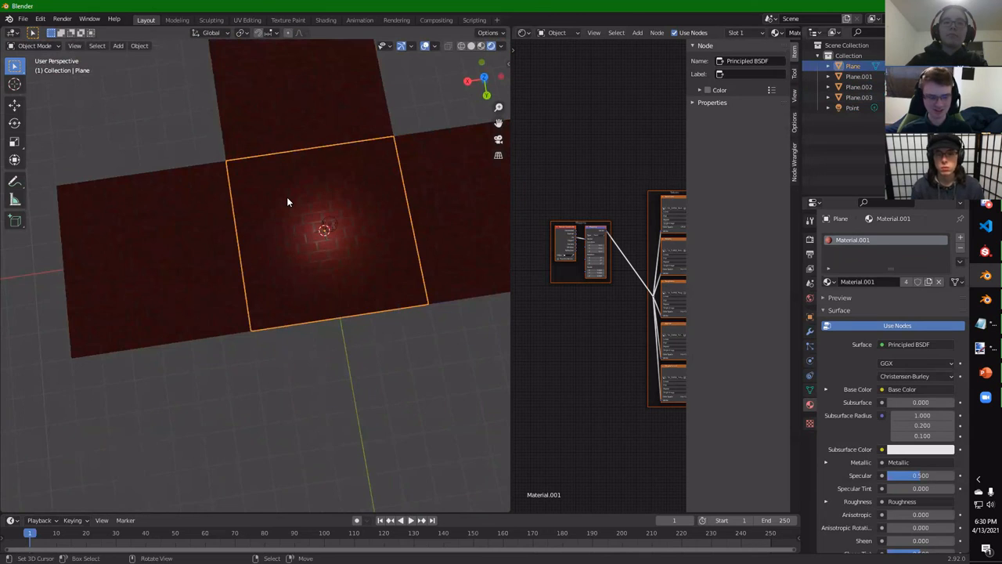
pyautogui.hotkey('shift', 'd')
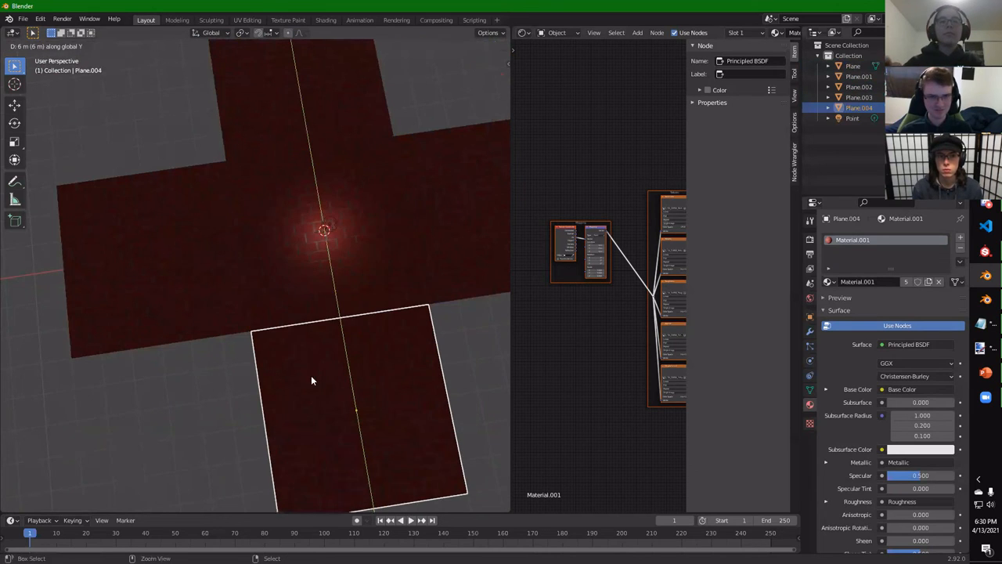
pyautogui.click(311, 381)
pyautogui.scroll(-3, 355, 328)
pyautogui.hotkey('alt', 'a')
pyautogui.scroll(2, 355, 324)
pyautogui.moveTo(406, 294); pyautogui.dragTo(381, 271, button='middle')
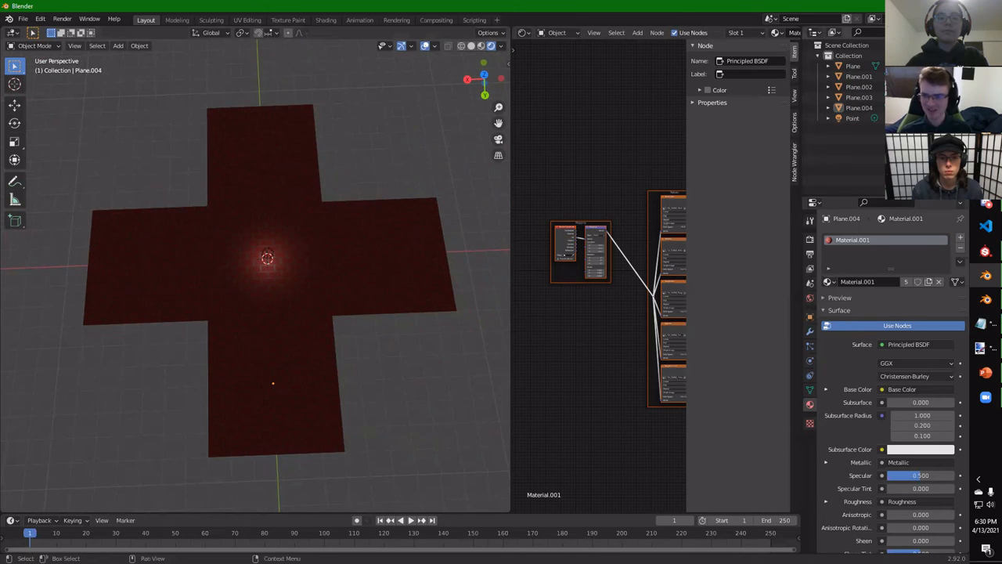
# Switch to Substance Painter and look through the Grunges category in the shelf
pyautogui.hotkey('alt', 'Tab')
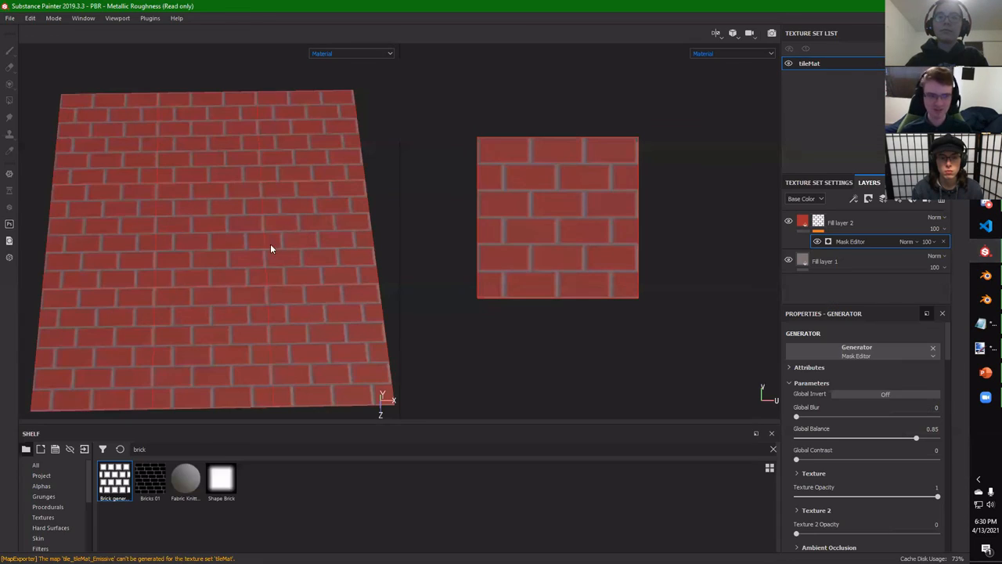
pyautogui.scroll(3, 261, 244)
pyautogui.scroll(-4, 260, 246)
pyautogui.click(45, 496)
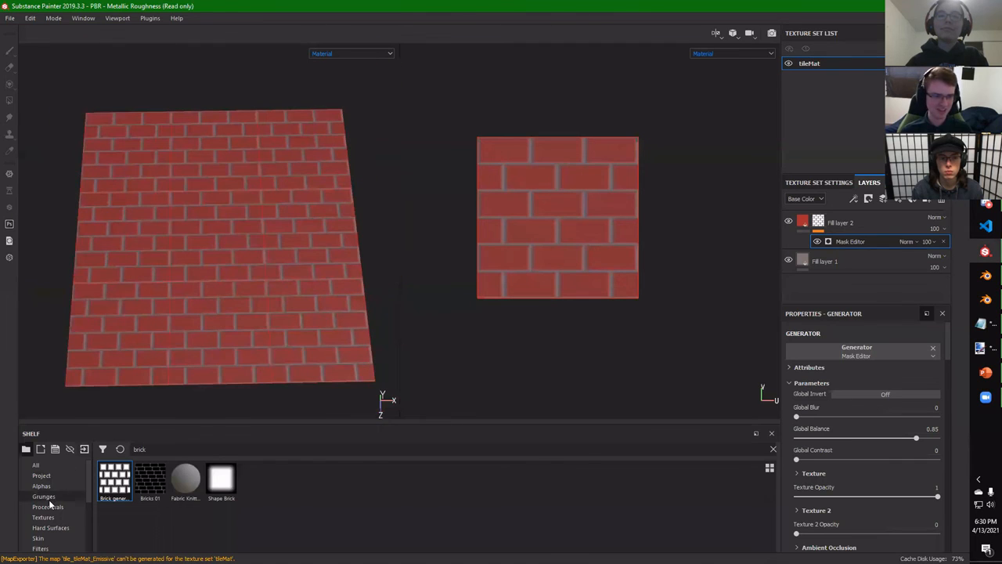
pyautogui.scroll(-5, 599, 470)
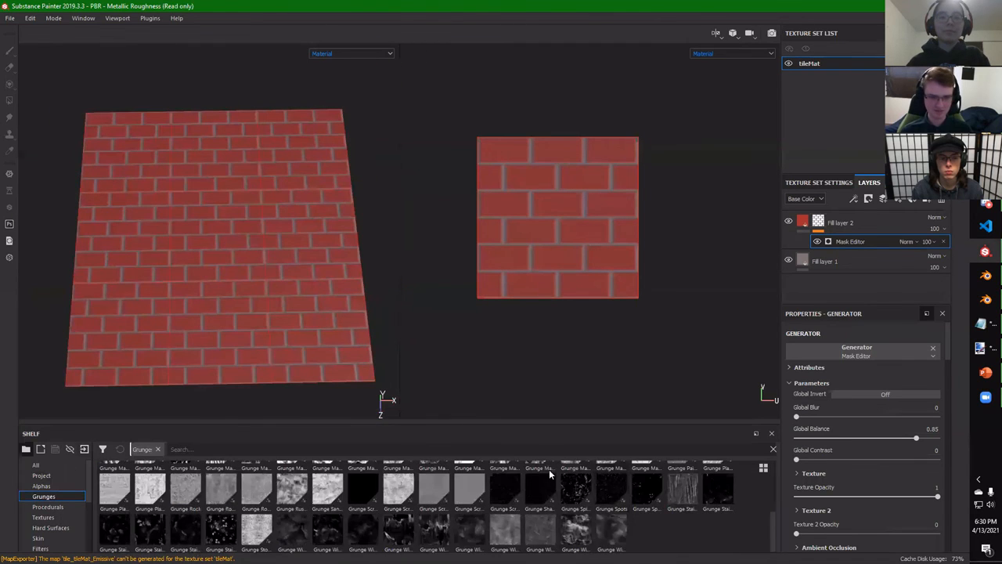
pyautogui.scroll(-1, 278, 470)
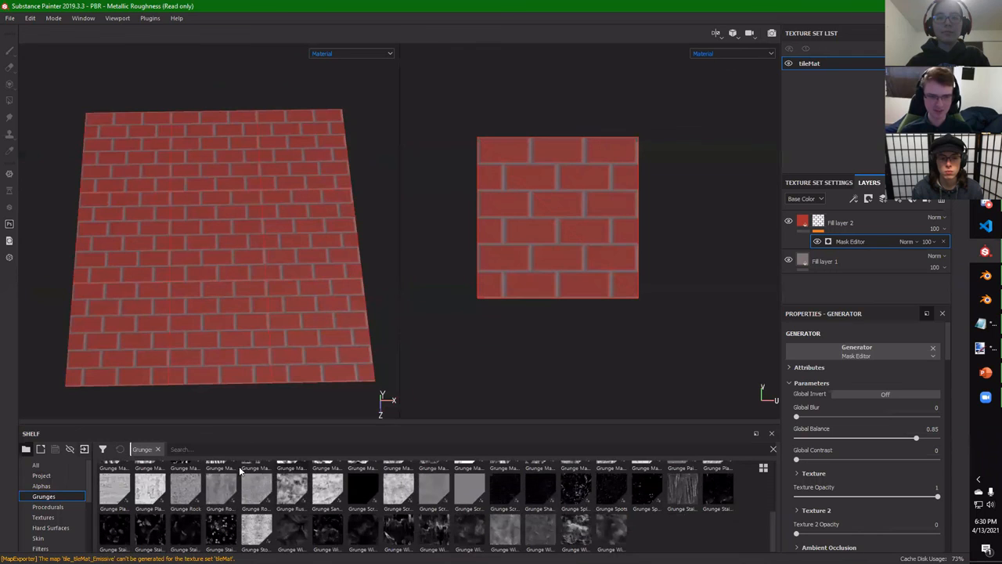
pyautogui.scroll(-1, 155, 508)
# Look through the shelf's Skin, Particles and Smart materials categories
pyautogui.click(37, 537)
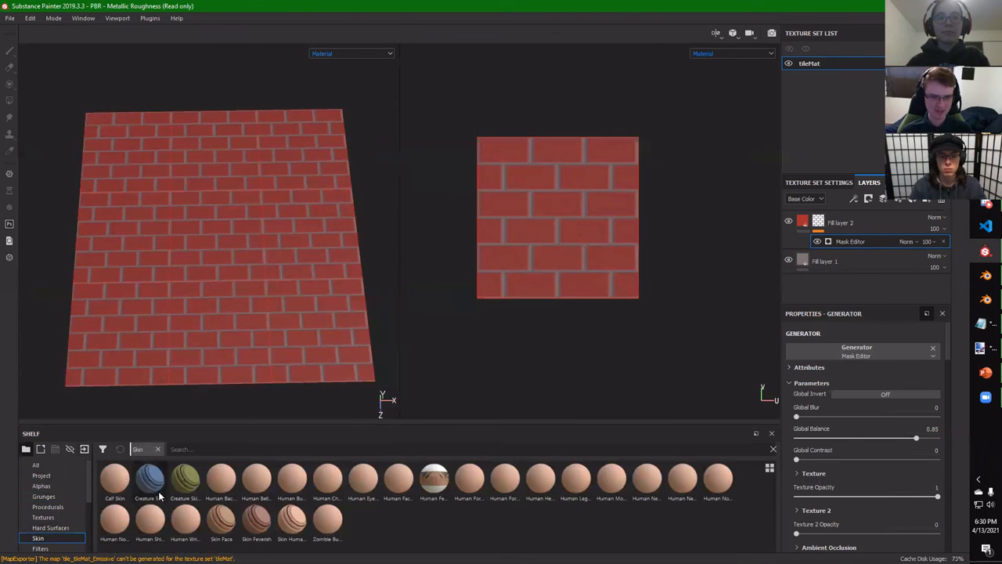
pyautogui.scroll(-3, 61, 490)
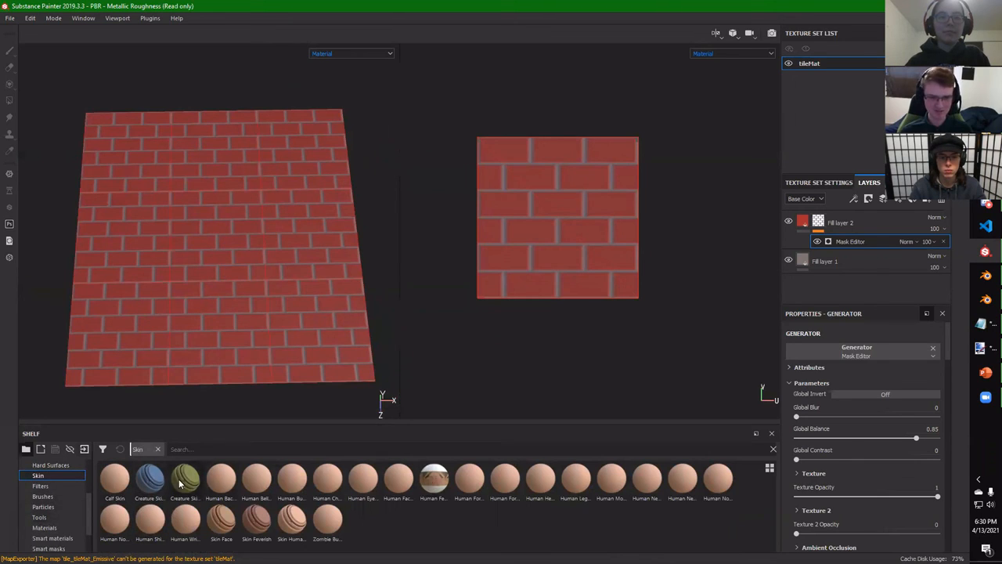
pyautogui.click(44, 507)
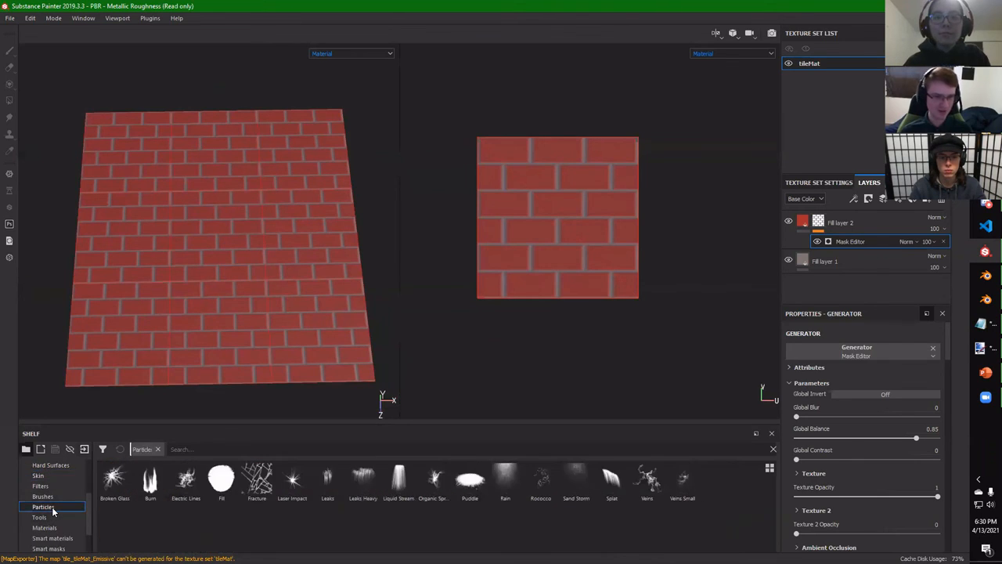
pyautogui.scroll(-1, 67, 526)
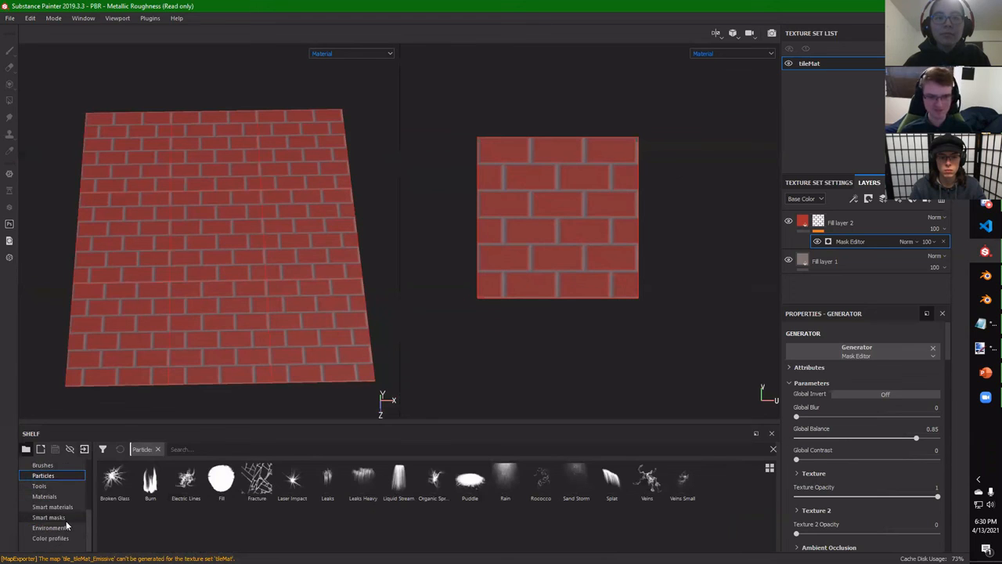
pyautogui.click(53, 506)
pyautogui.scroll(-5, 148, 484)
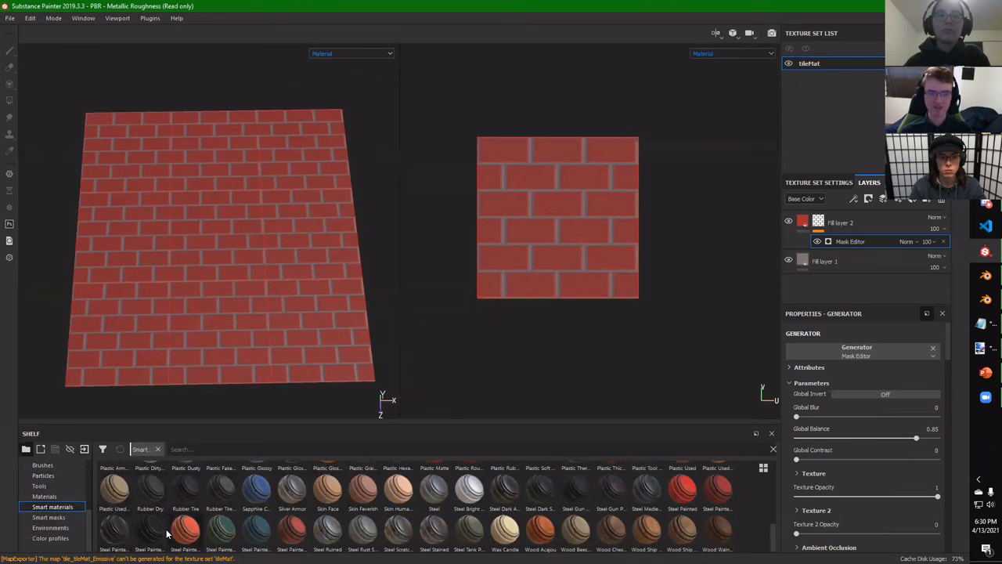
pyautogui.moveTo(176, 533)
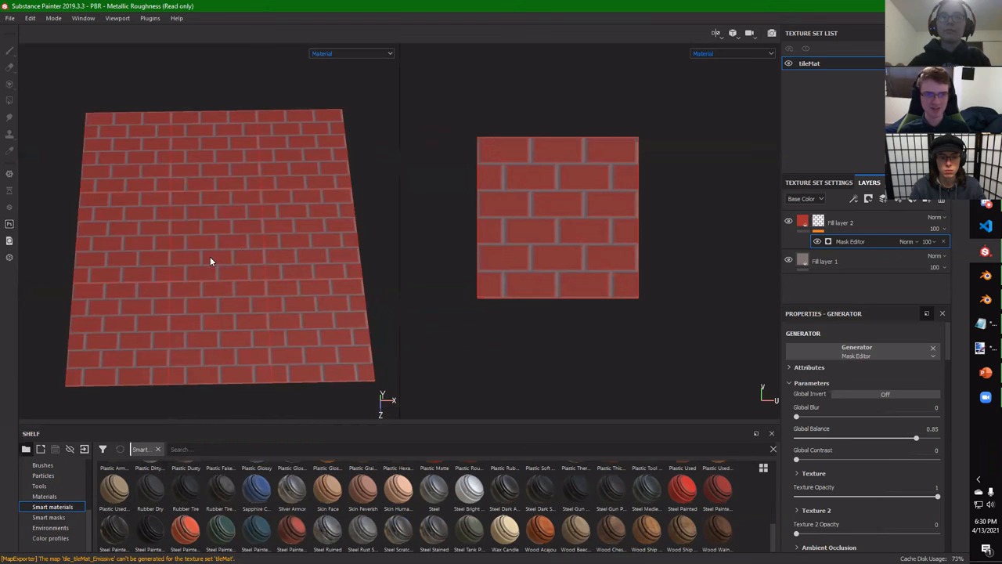
# View the brick plane from an angled perspective and render it with Iray
pyautogui.keyDown('alt'); pyautogui.moveTo(194, 260); pyautogui.dragTo(395, 202); pyautogui.keyUp('alt')
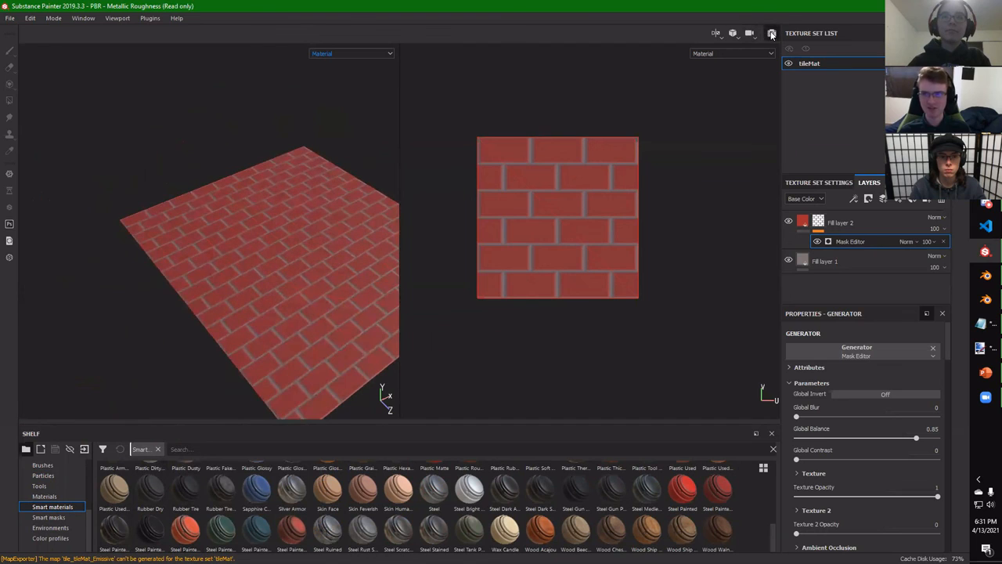
pyautogui.press('F10')
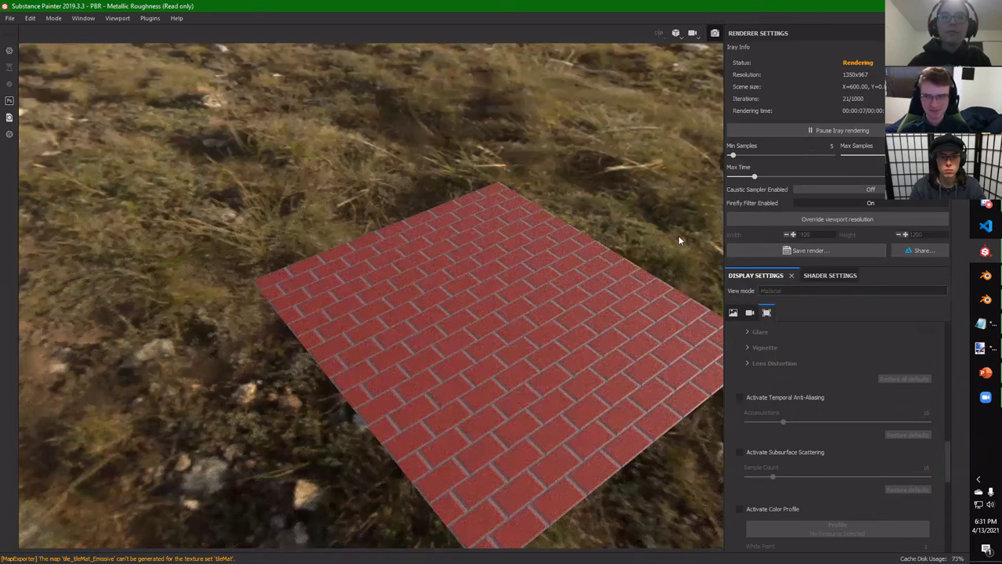
# Switch to the SubstanceTut presentation in PowerPoint and revisit the Examples, title and "What is it?" slides
pyautogui.hotkey('alt', 'Tab')
pyautogui.scroll(2, 49, 297)
pyautogui.click(108, 112)
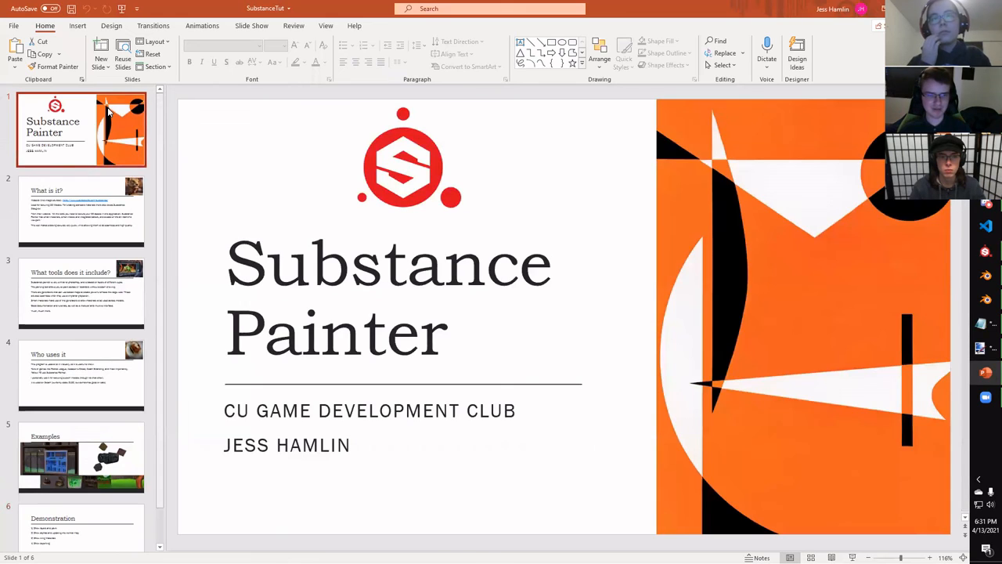
pyautogui.scroll(-1, 86, 328)
pyautogui.click(87, 401)
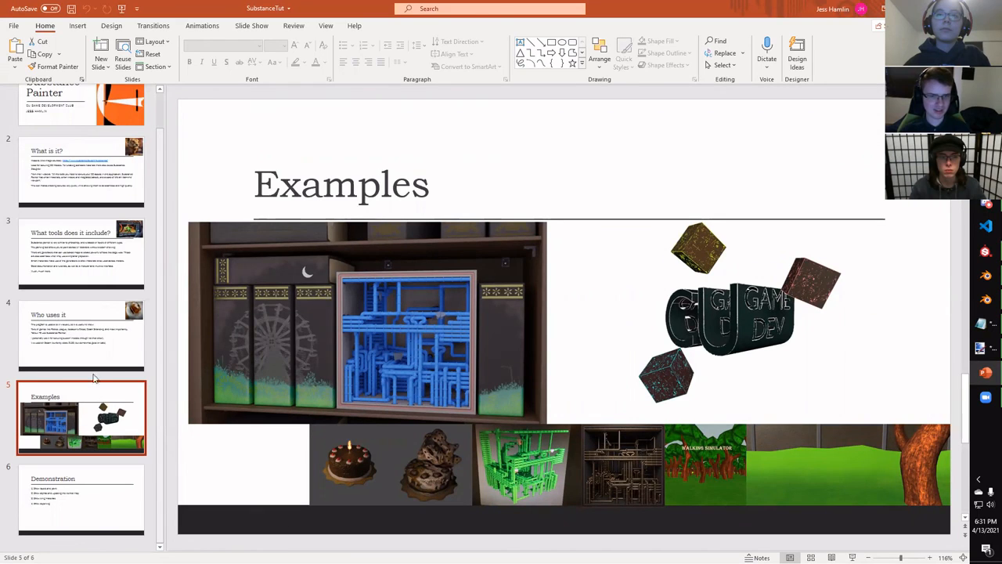
pyautogui.scroll(1, 89, 227)
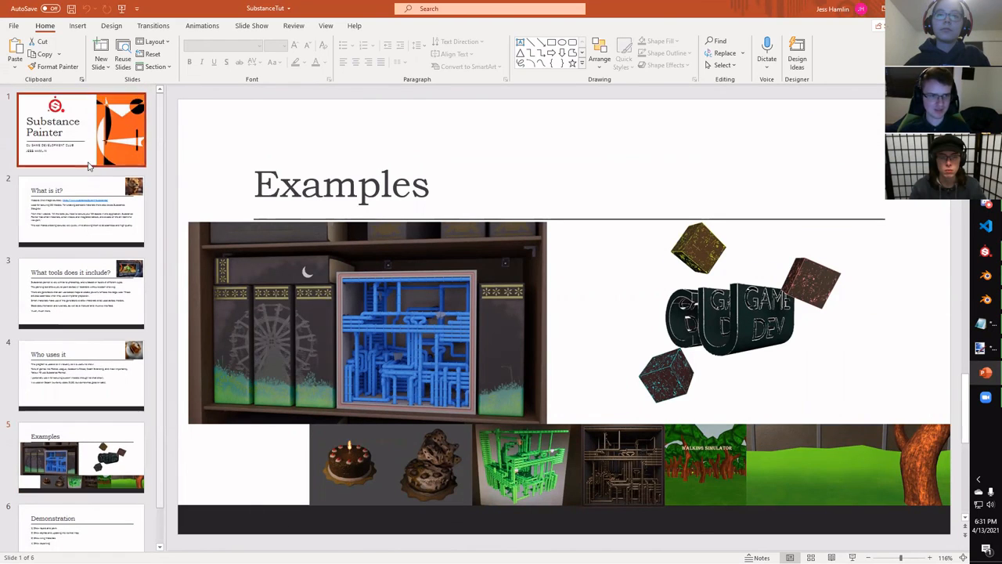
pyautogui.click(89, 156)
pyautogui.click(88, 207)
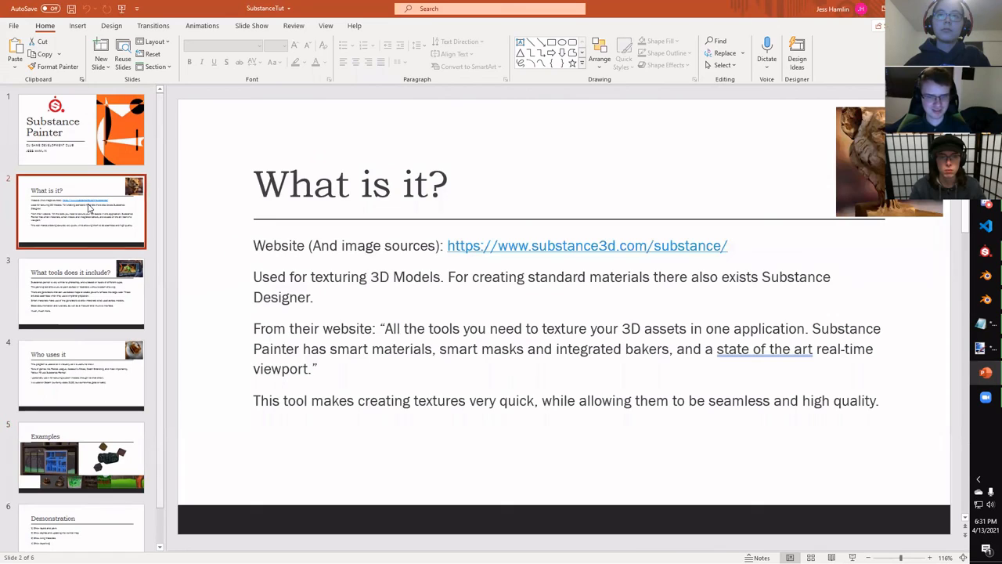